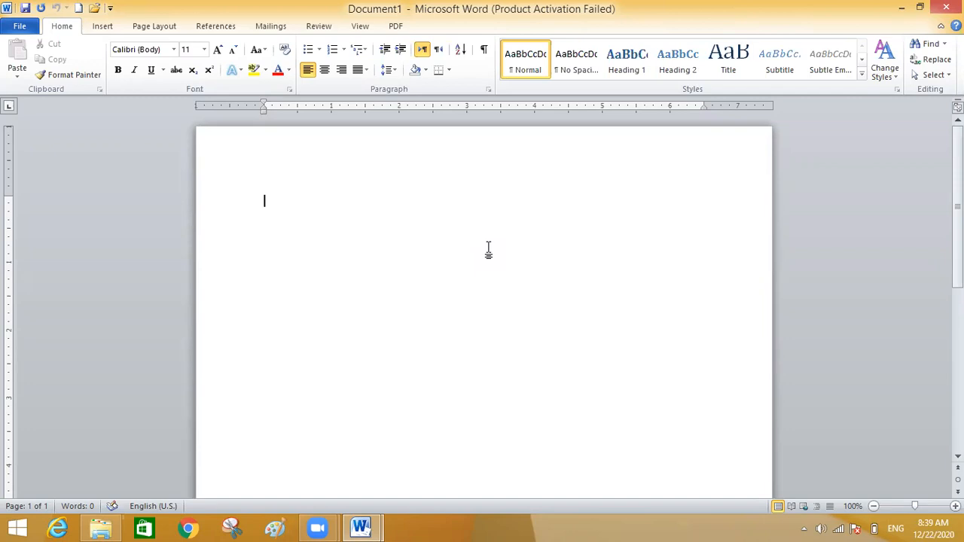
Enter "Royal Educational Institute" as the first line of the blank document
{"action": "type", "text": "Royal Educational Institutute"}
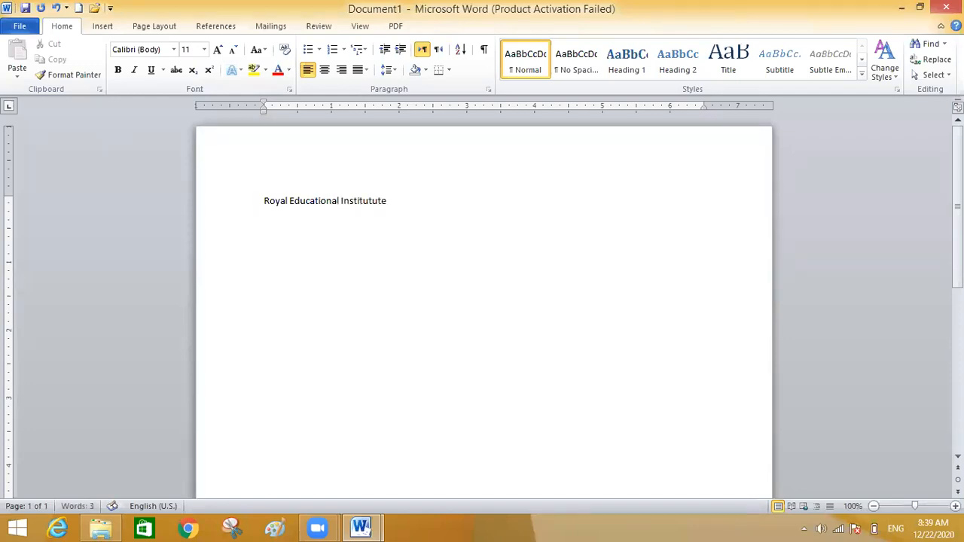
{"action": "key", "text": "BackSpace"}
{"action": "key", "text": "BackSpace"}
{"action": "key", "text": "BackSpace"}
{"action": "type", "text": "e"}
Enlarge the "Royal Educational Institute" line to 28 pt and deselect it
{"action": "left_click_drag", "start_coordinate": [262, 202], "coordinate": [400, 202]}
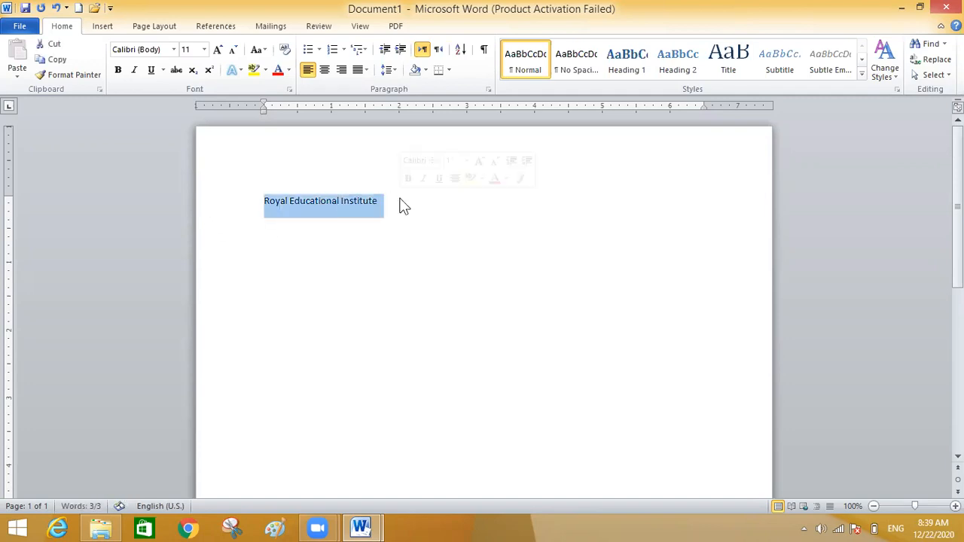
{"action": "key", "text": "ctrl+shift+period"}
{"action": "key", "text": "ctrl+shift+period"}
{"action": "key", "text": "ctrl+shift+period"}
{"action": "key", "text": "ctrl+shift+period"}
{"action": "key", "text": "ctrl+shift+period"}
{"action": "key", "text": "ctrl+shift+period"}
{"action": "key", "text": "ctrl+shift+period"}
{"action": "key", "text": "ctrl+shift+period"}
{"action": "key", "text": "ctrl+shift+period"}
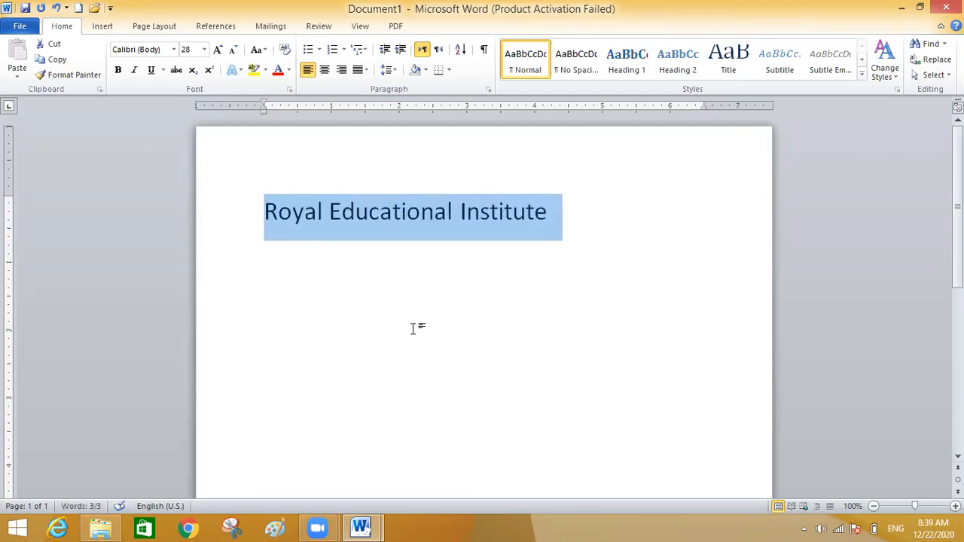
{"action": "left_click", "coordinate": [415, 327]}
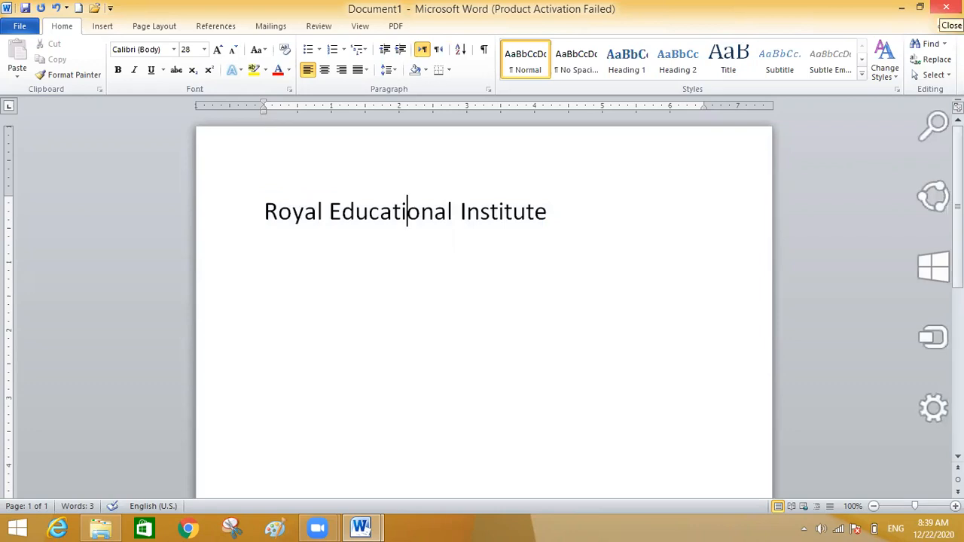
Examine the templates available for a new document and return to the page without creating one
{"action": "mouse_move", "coordinate": [961, 23]}
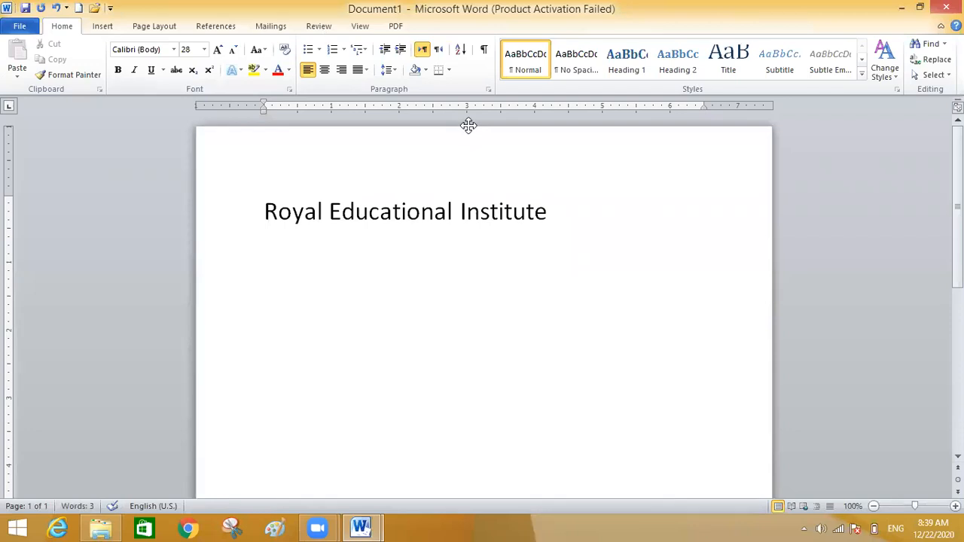
{"action": "left_click", "coordinate": [361, 9]}
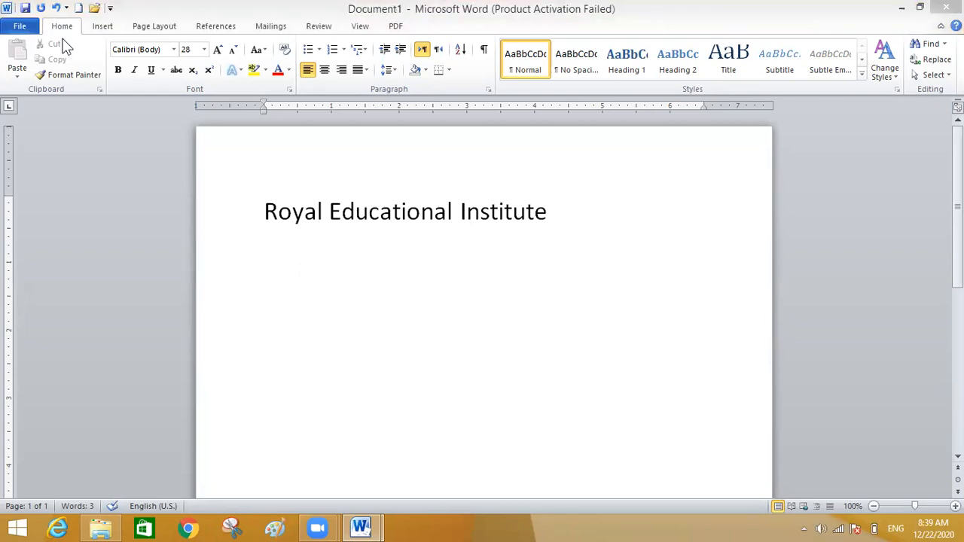
{"action": "left_click", "coordinate": [18, 25]}
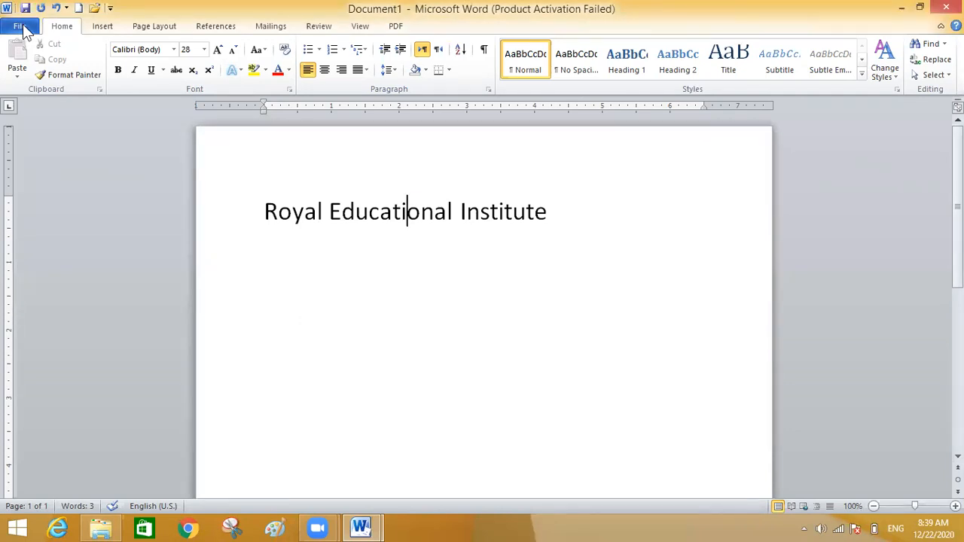
{"action": "left_click", "coordinate": [21, 28]}
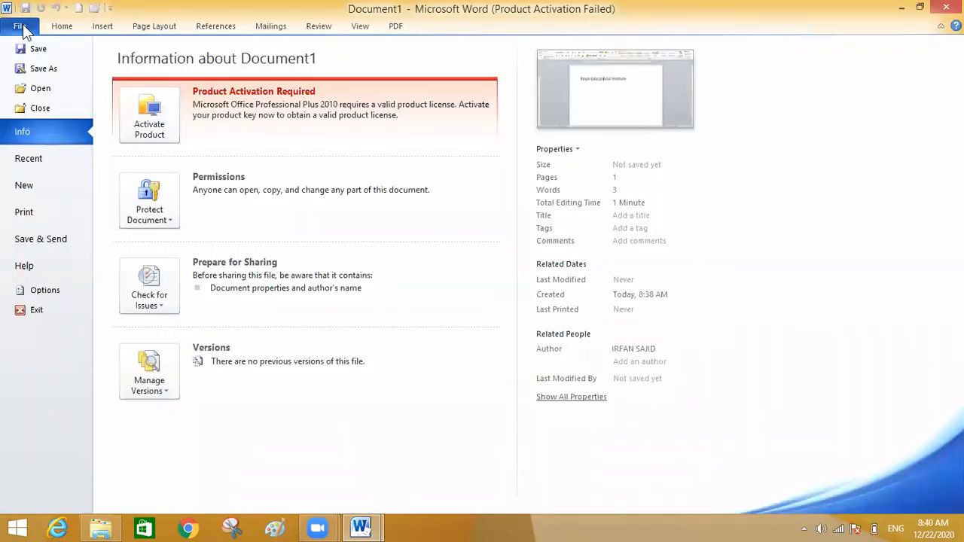
{"action": "left_click", "coordinate": [24, 186]}
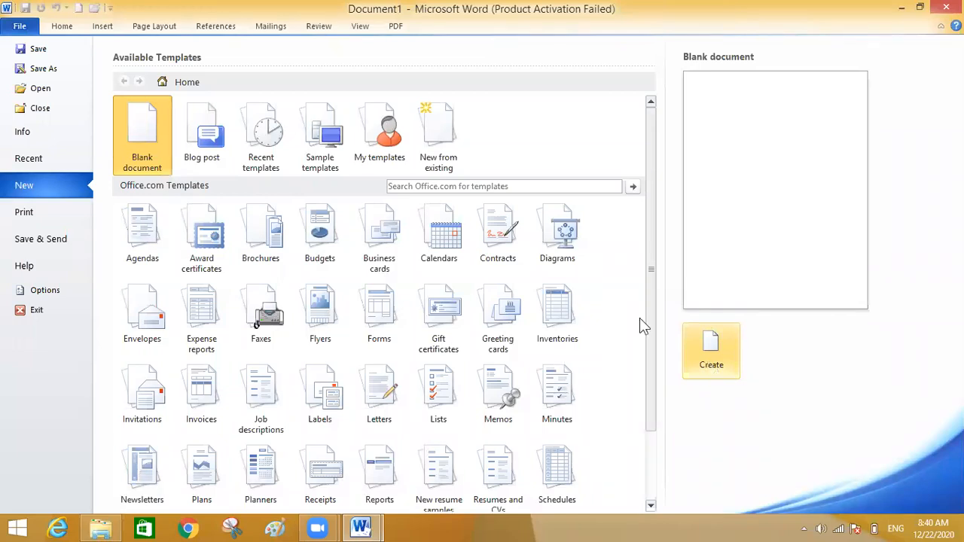
{"action": "left_click", "coordinate": [63, 28]}
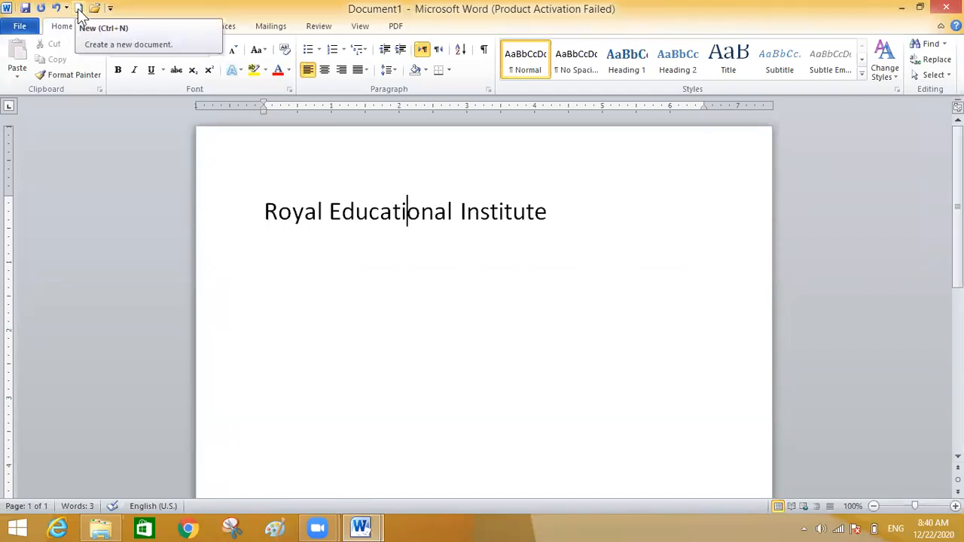
Create new blank documents alongside Document1
{"action": "left_click", "coordinate": [79, 9]}
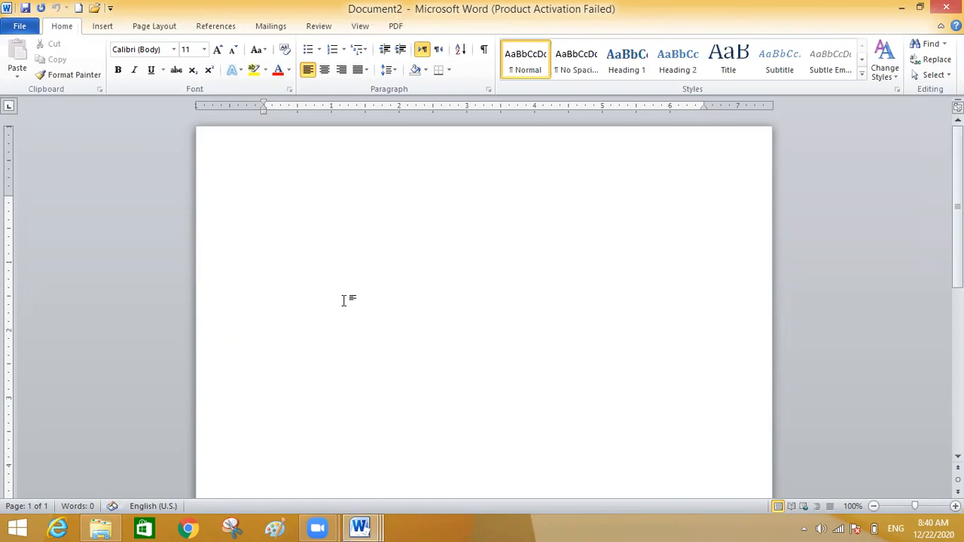
{"action": "key", "text": "ctrl+n"}
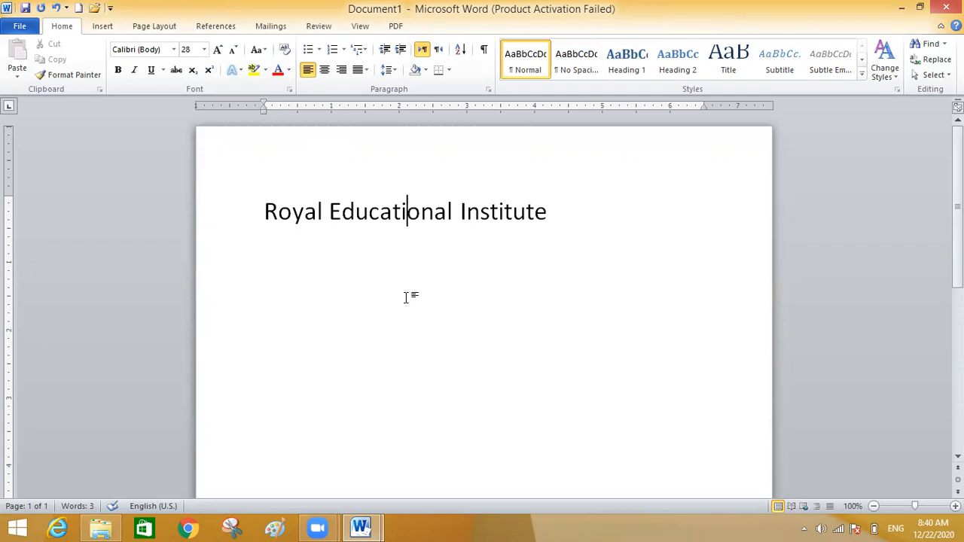
Place the text cursor at the end of the "Royal Educational Institute" line in Document1
{"action": "left_click", "coordinate": [538, 266]}
{"action": "left_click", "coordinate": [557, 211]}
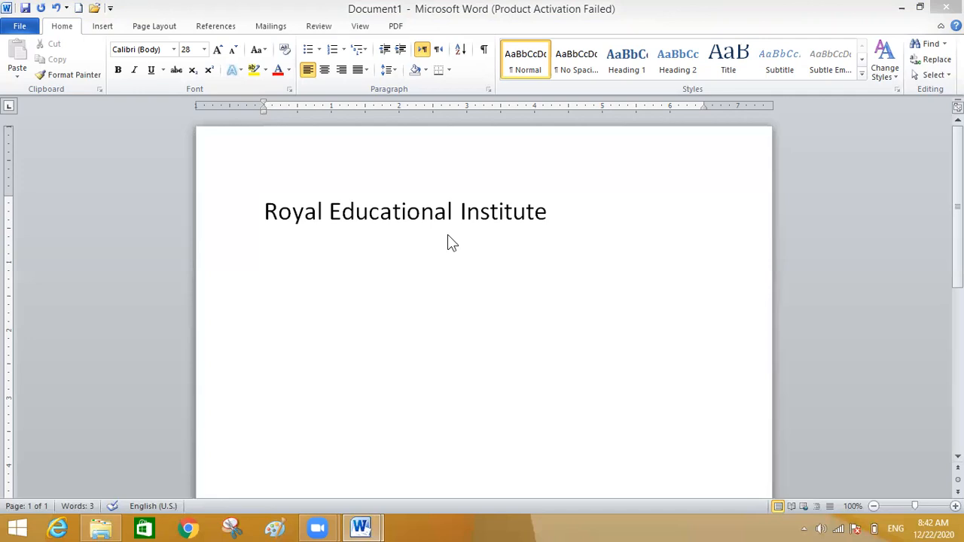
{"action": "left_click", "coordinate": [19, 27]}
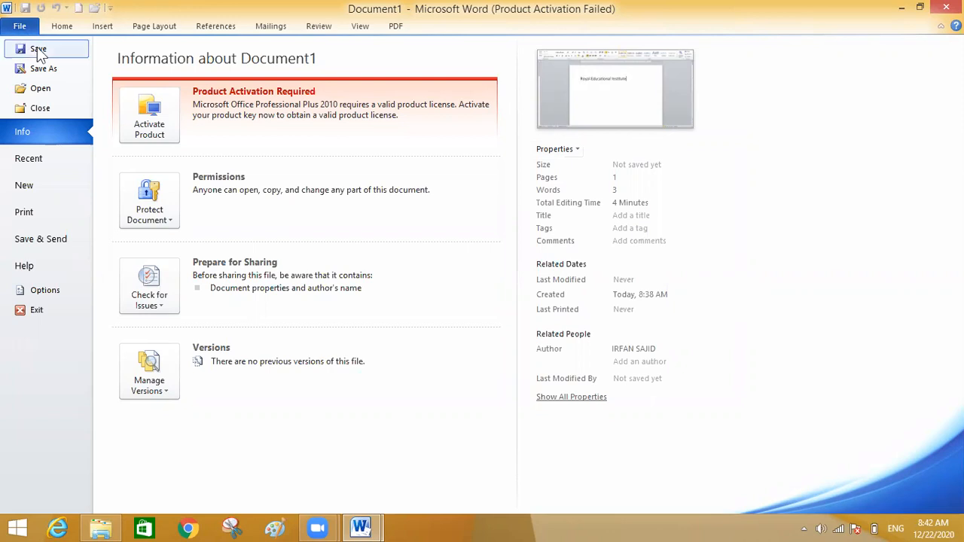
{"action": "left_click", "coordinate": [38, 50]}
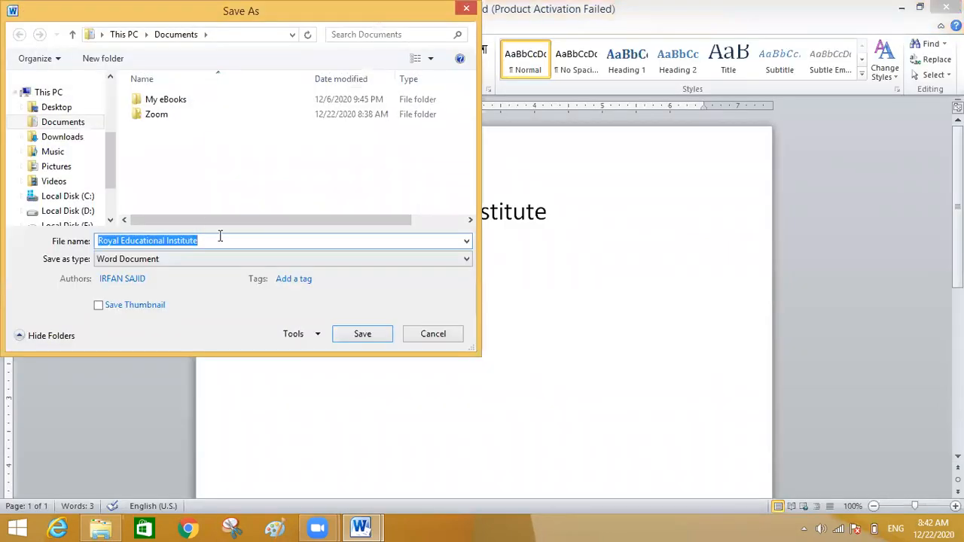
{"action": "left_click", "coordinate": [221, 240]}
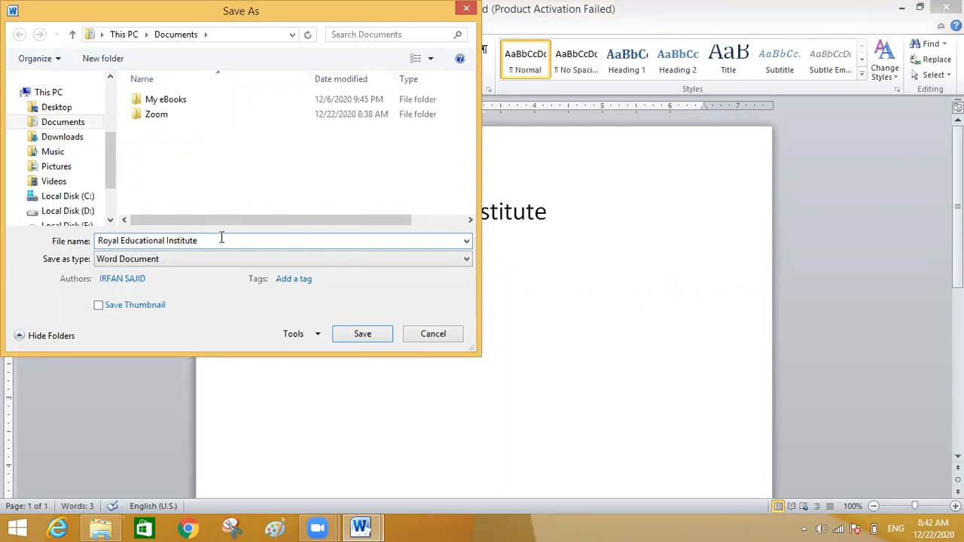
{"action": "left_click_drag", "start_coordinate": [301, 20], "coordinate": [551, 138]}
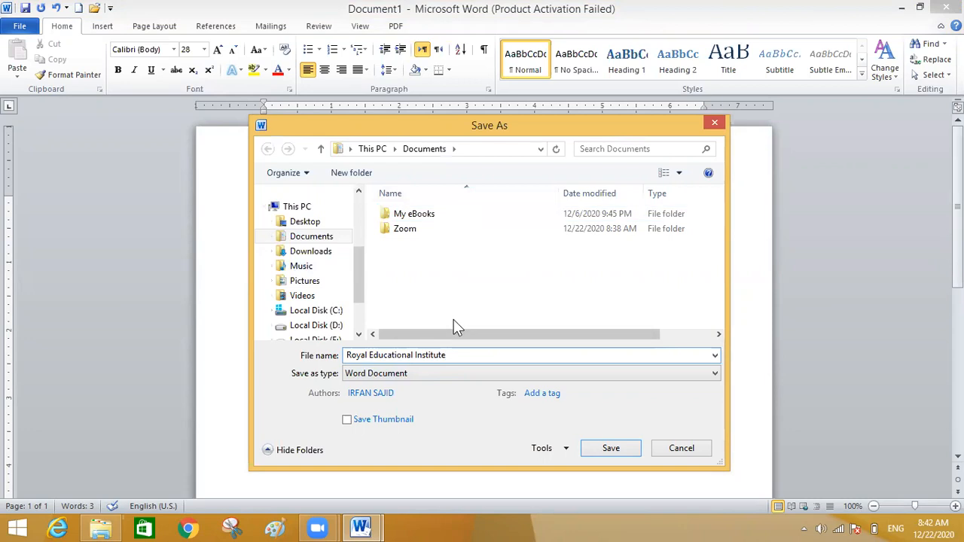
{"action": "left_click", "coordinate": [682, 448]}
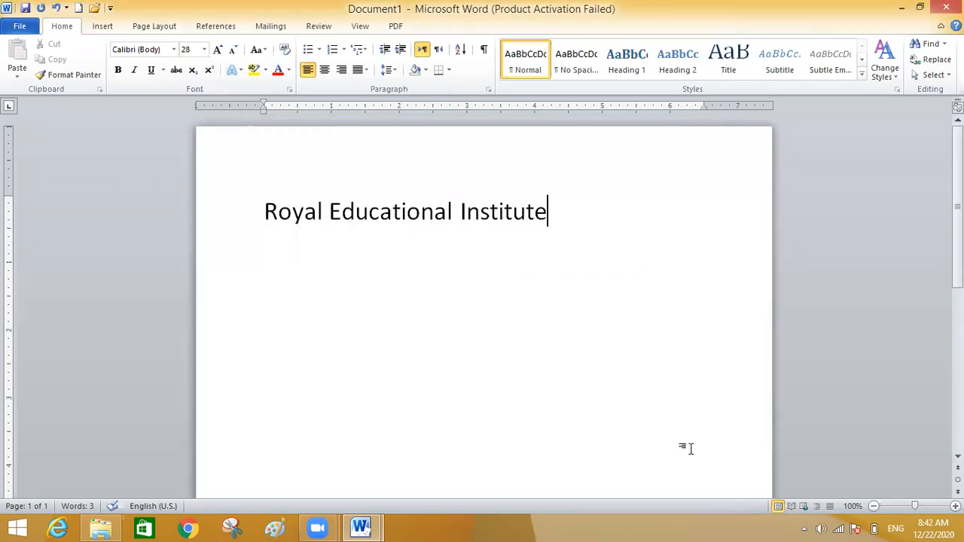
{"action": "left_click", "coordinate": [24, 9]}
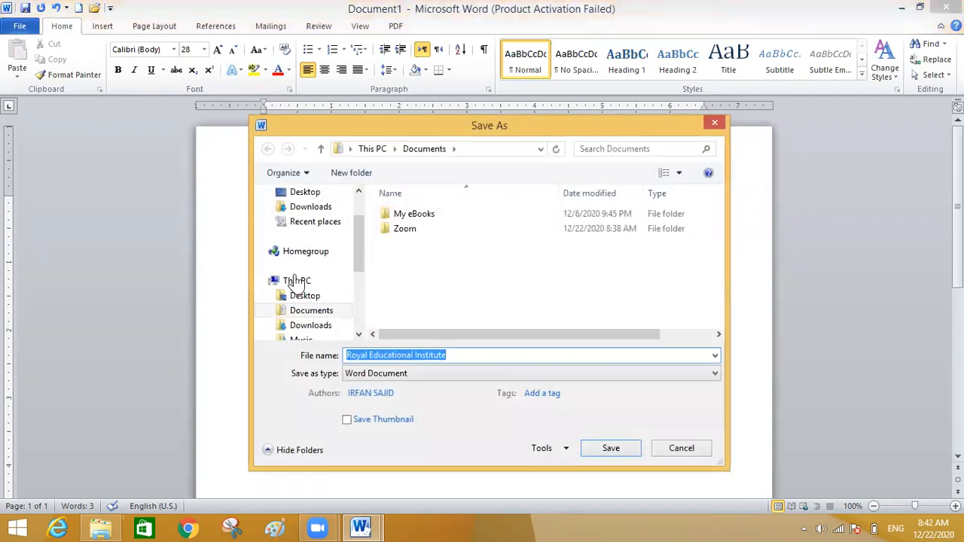
{"action": "left_click", "coordinate": [683, 450]}
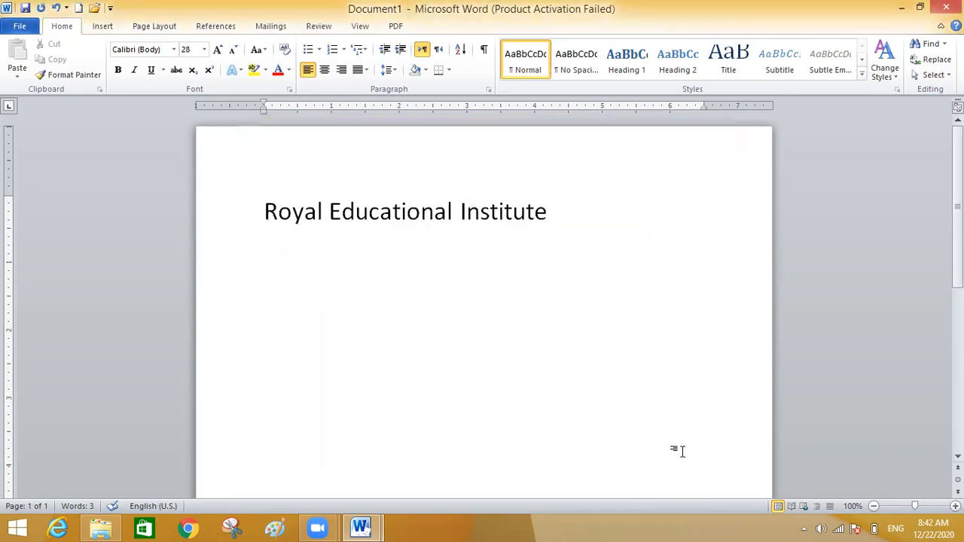
Start saving Document1 and replace the suggested file name with 123
{"action": "key", "text": "ctrl+s"}
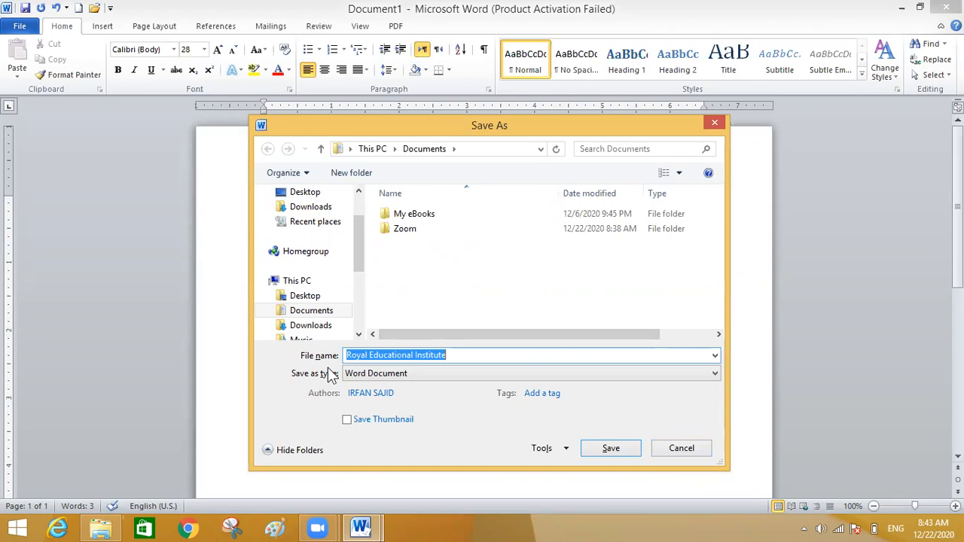
{"action": "left_click", "coordinate": [449, 357]}
{"action": "key", "text": "BackSpace"}
{"action": "key", "text": "BackSpace"}
{"action": "key", "text": "BackSpace"}
{"action": "key", "text": "BackSpace"}
{"action": "key", "text": "BackSpace"}
{"action": "key", "text": "BackSpace"}
{"action": "key", "text": "BackSpace"}
{"action": "key", "text": "BackSpace"}
{"action": "key", "text": "BackSpace"}
{"action": "key", "text": "BackSpace"}
{"action": "key", "text": "BackSpace"}
{"action": "key", "text": "BackSpace"}
{"action": "key", "text": "BackSpace"}
{"action": "key", "text": "BackSpace"}
{"action": "key", "text": "BackSpace"}
{"action": "key", "text": "BackSpace"}
{"action": "key", "text": "BackSpace"}
{"action": "key", "text": "BackSpace"}
{"action": "key", "text": "BackSpace"}
{"action": "key", "text": "BackSpace"}
{"action": "key", "text": "BackSpace"}
{"action": "key", "text": "BackSpace"}
{"action": "key", "text": "BackSpace"}
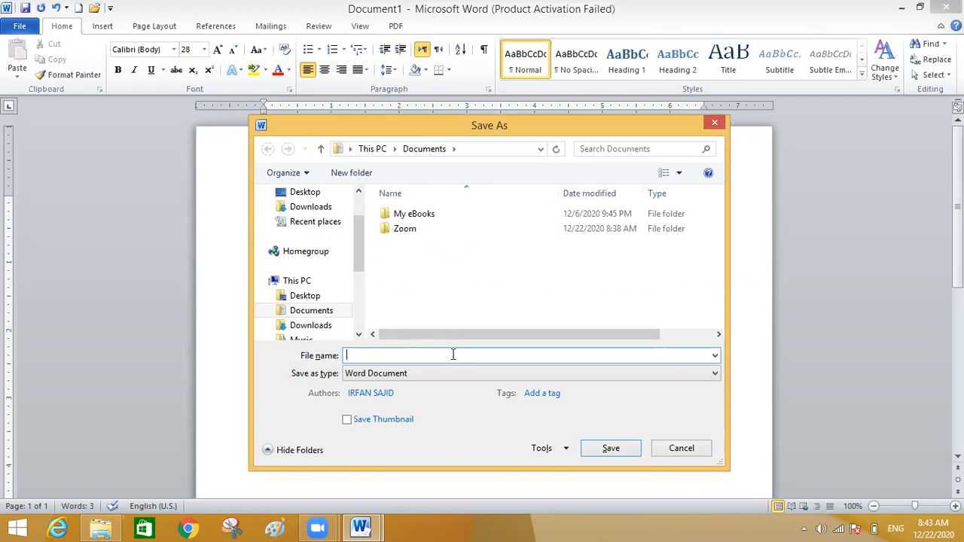
{"action": "type", "text": "123"}
Save the file as a Word Document in the Local Disk (E:) folder that contains the Paint subfolder
{"action": "left_click_drag", "start_coordinate": [358, 263], "coordinate": [369, 212]}
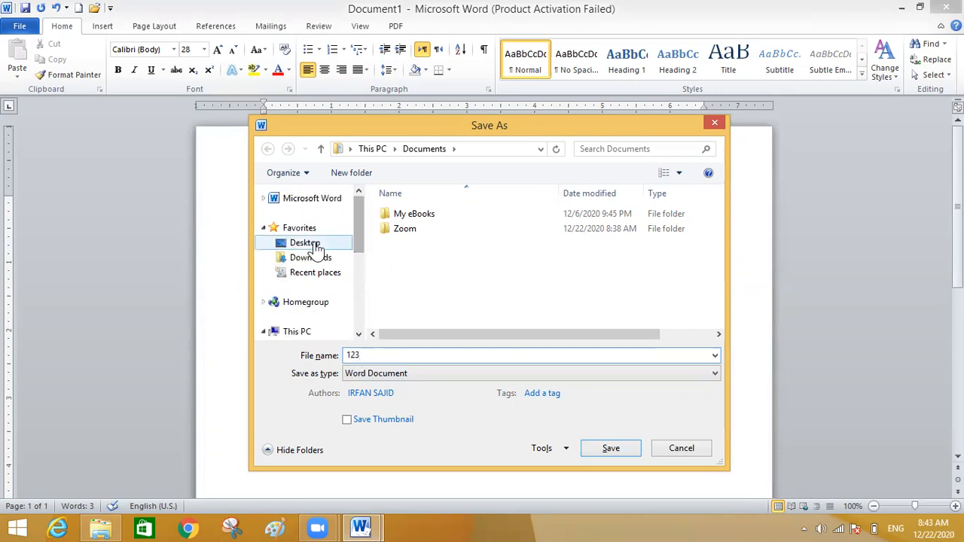
{"action": "left_click_drag", "start_coordinate": [357, 244], "coordinate": [357, 312]}
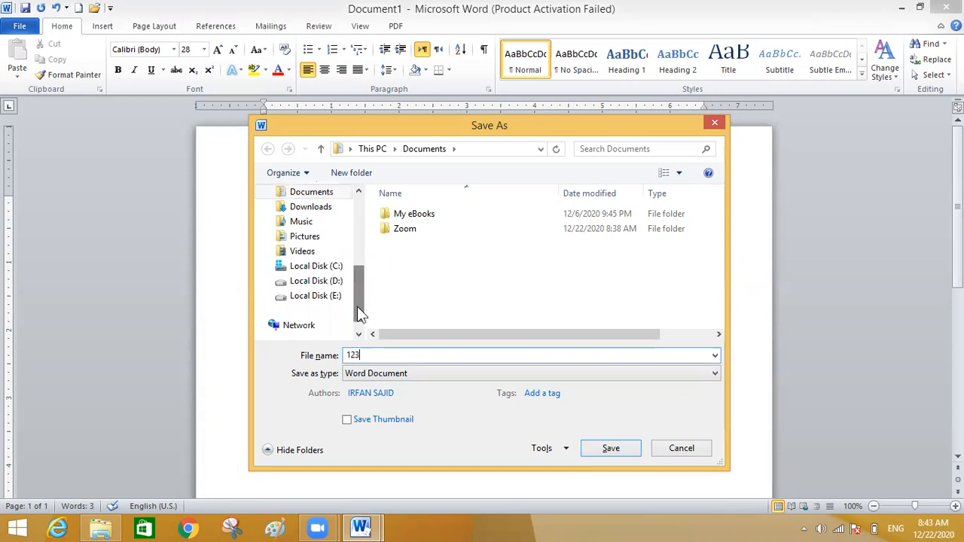
{"action": "left_click", "coordinate": [309, 296]}
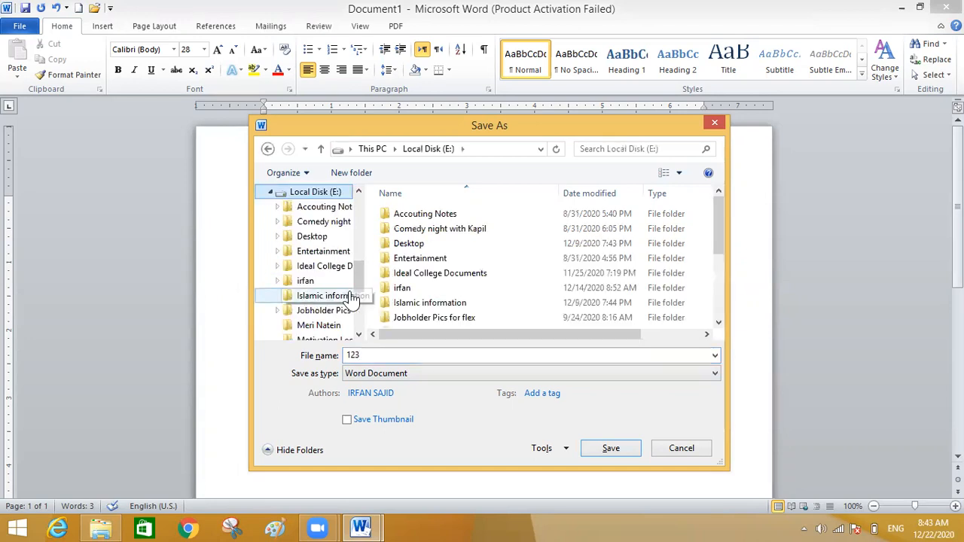
{"action": "left_click", "coordinate": [305, 282]}
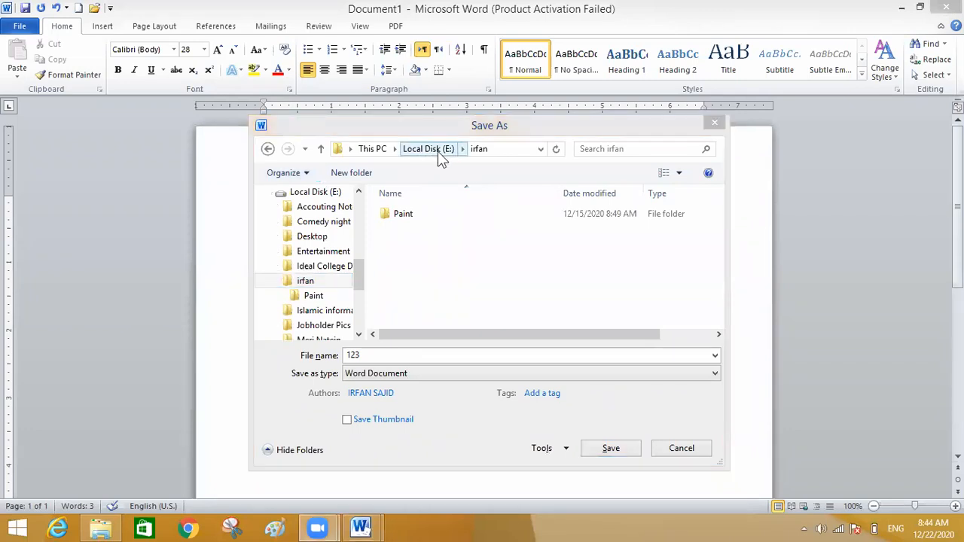
{"action": "left_click", "coordinate": [614, 449]}
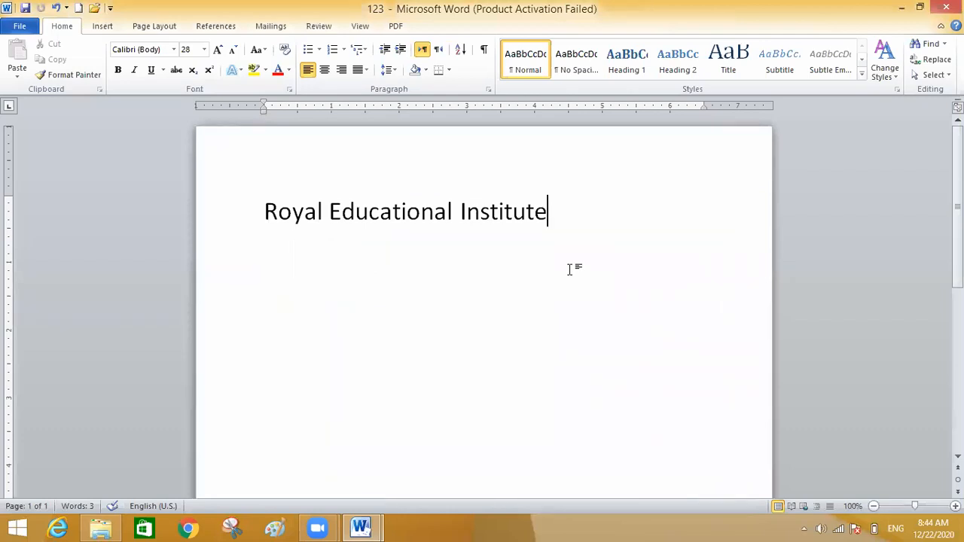
Add a second line reading "Royal Educational Institute" below the first
{"action": "mouse_move", "coordinate": [963, 0]}
{"action": "key", "text": "Return"}
{"action": "type", "text": "Royal"}
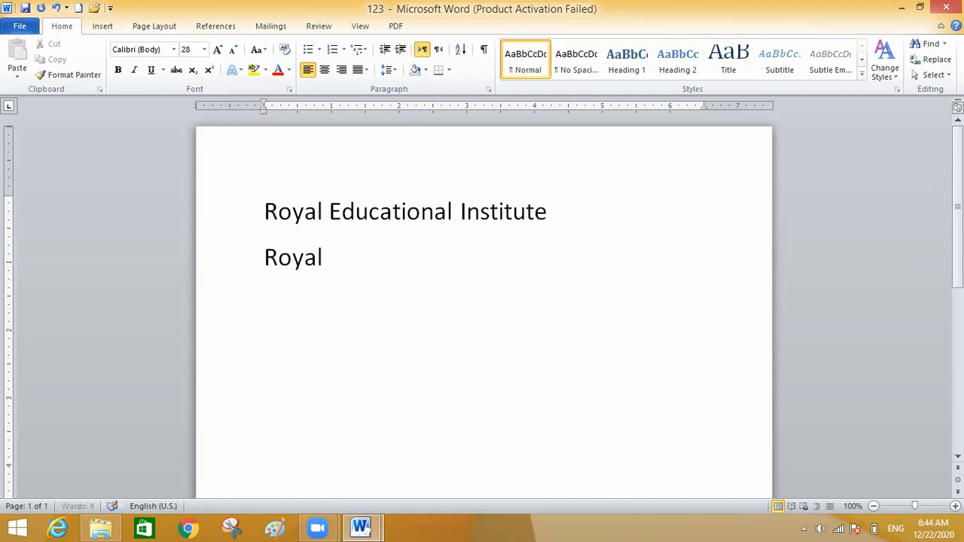
{"action": "type", "text": " Educst"}
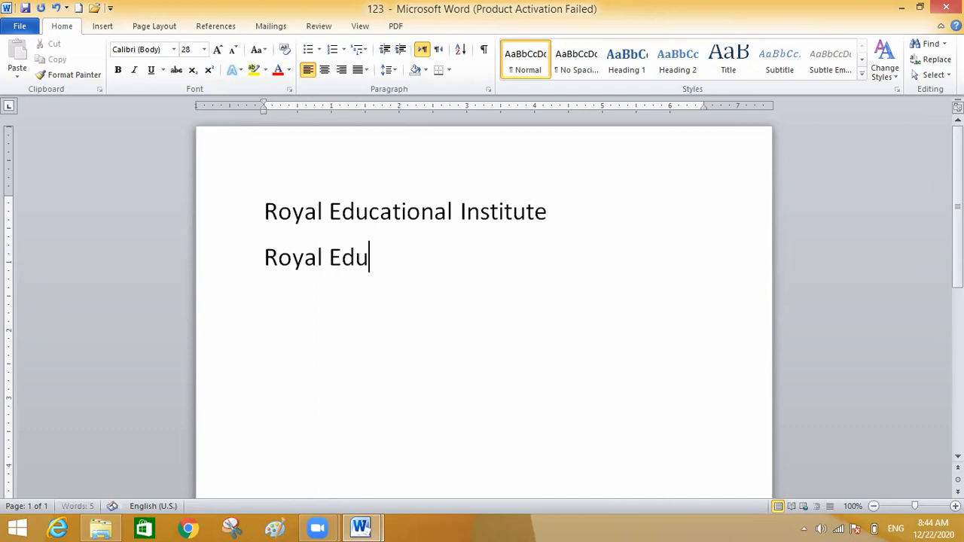
{"action": "key", "text": "BackSpace"}
{"action": "key", "text": "BackSpace"}
{"action": "key", "text": "BackSpace"}
{"action": "type", "text": "cational "}
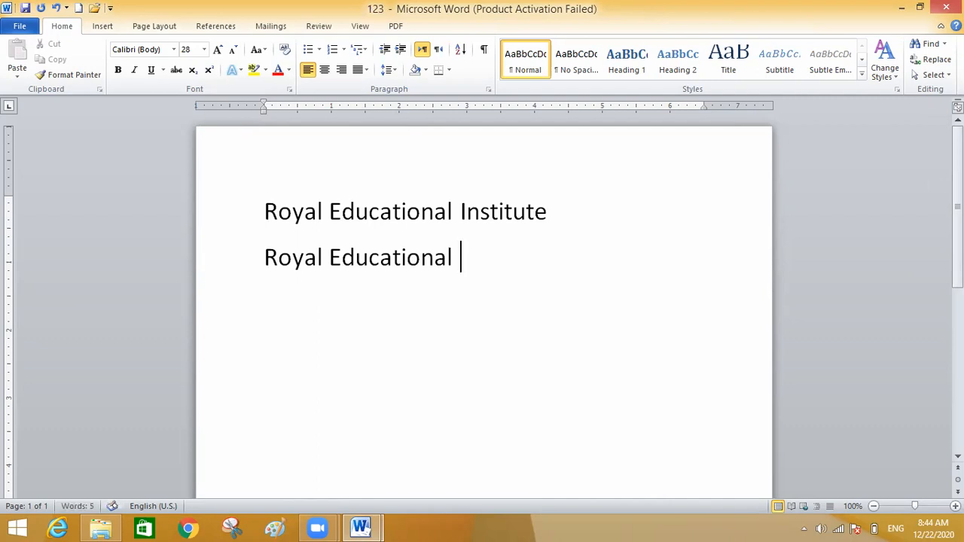
{"action": "type", "text": "Institute"}
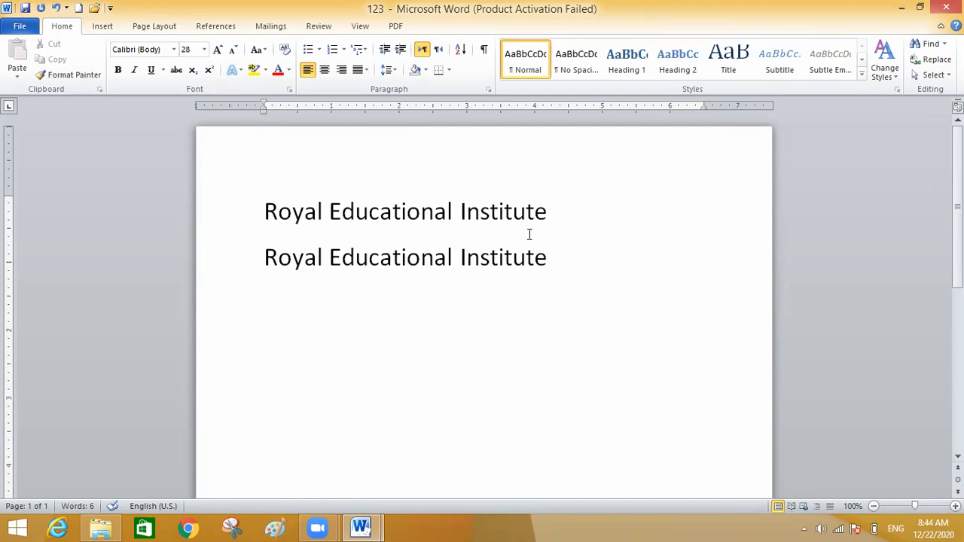
{"action": "left_click", "coordinate": [946, 7]}
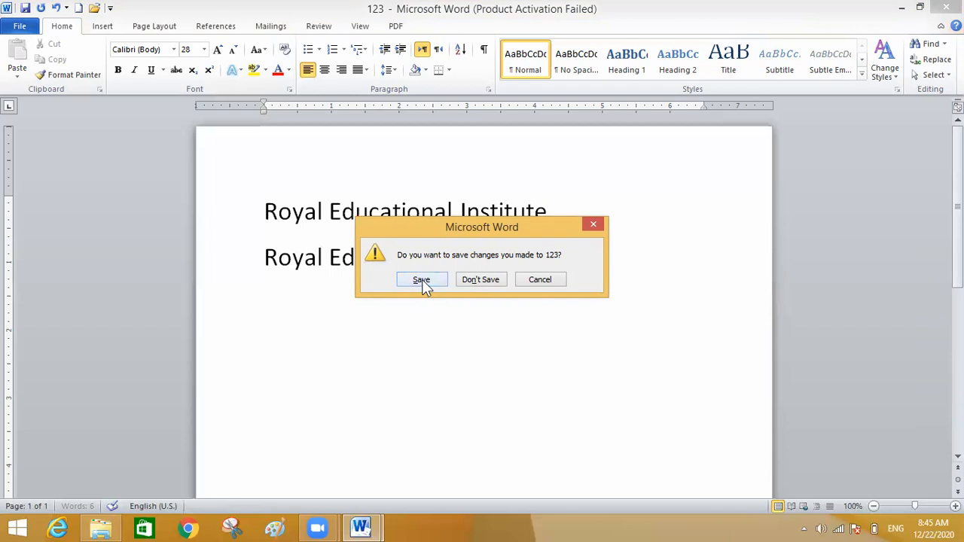
{"action": "left_click_drag", "start_coordinate": [451, 231], "coordinate": [384, 403]}
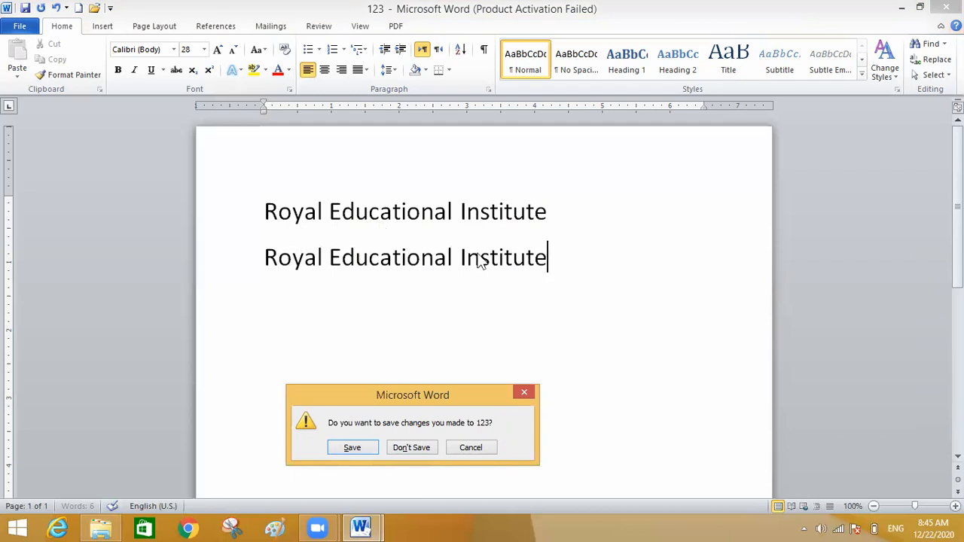
{"action": "left_click", "coordinate": [471, 448]}
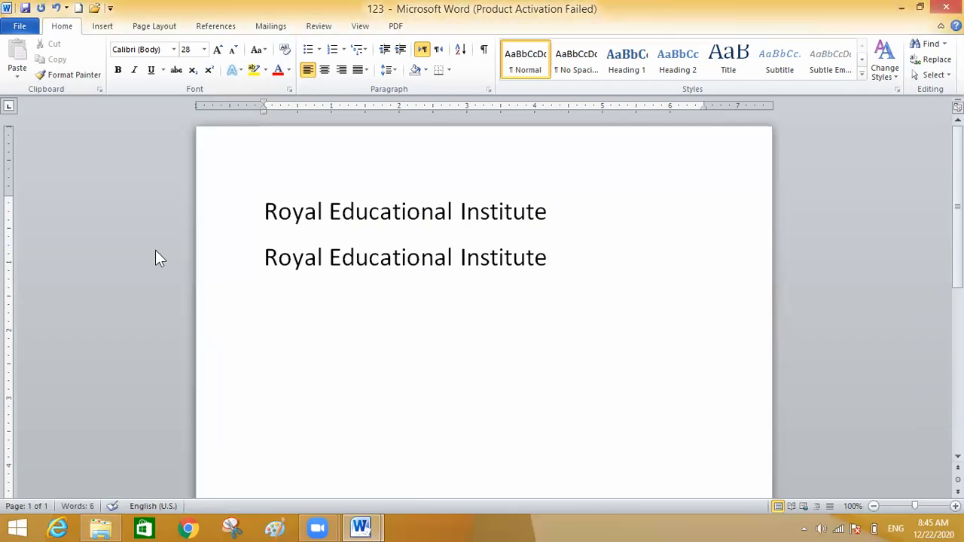
Save the added second line to the existing file 123
{"action": "left_click", "coordinate": [26, 10]}
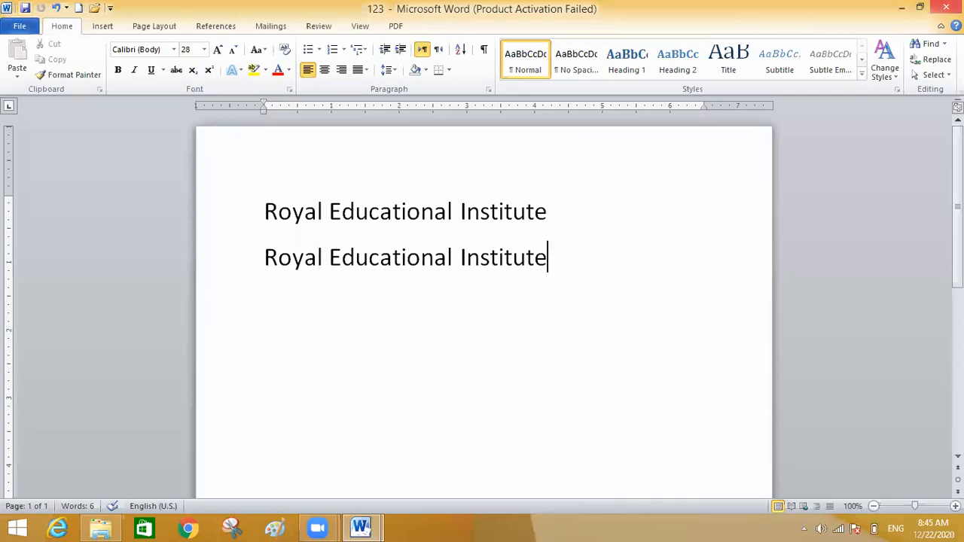
Close document 123 and bring up the blank Document4
{"action": "left_click", "coordinate": [946, 8]}
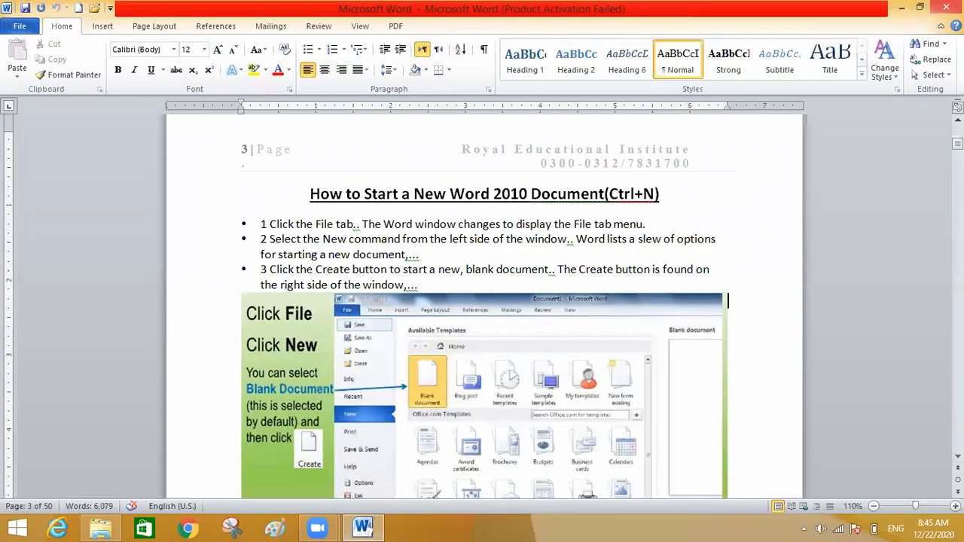
{"action": "left_click", "coordinate": [904, 16]}
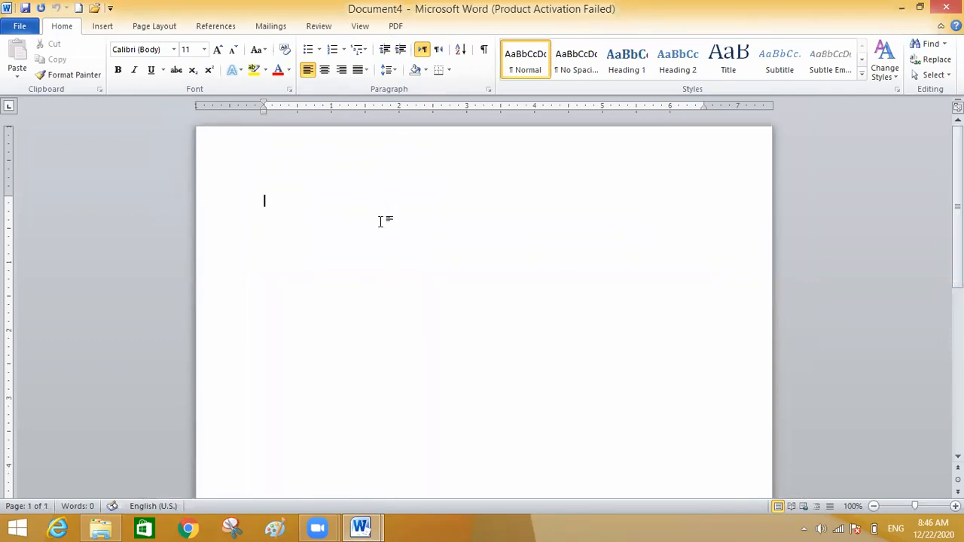
Switch to the tutorial notes document and examine the "How to Save a file(Ctrl+S)" section on page 3
{"action": "left_click", "coordinate": [371, 520]}
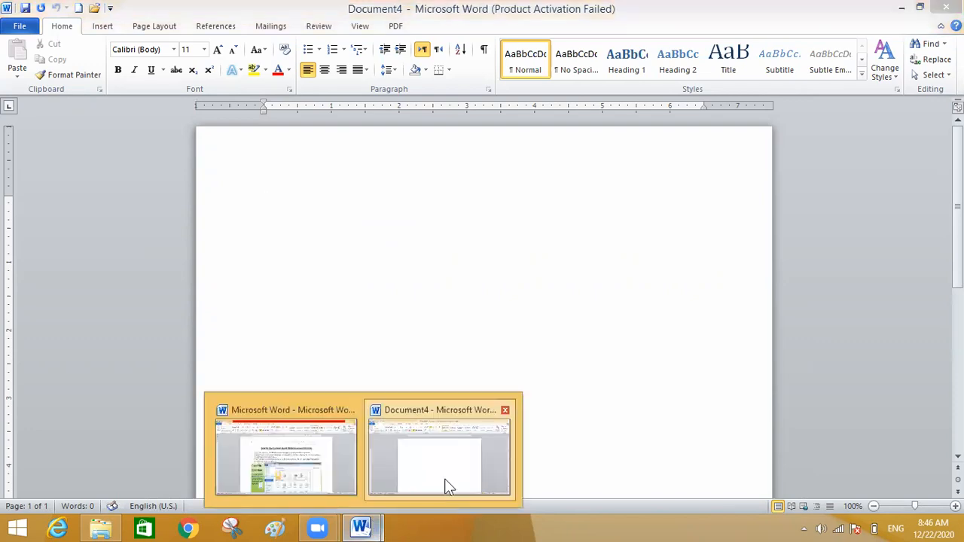
{"action": "left_click", "coordinate": [312, 467]}
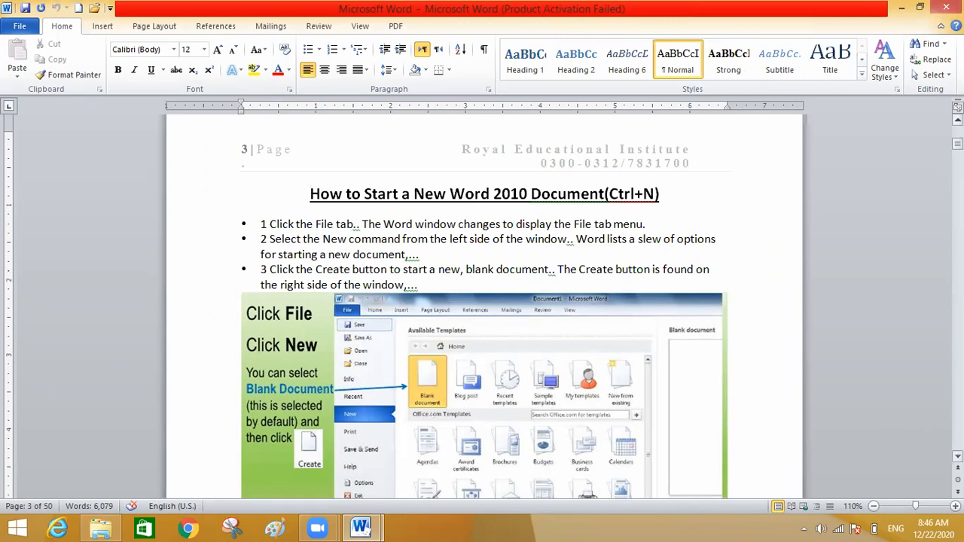
{"action": "scroll", "coordinate": [485, 309], "scroll_direction": "down", "scroll_amount": 3}
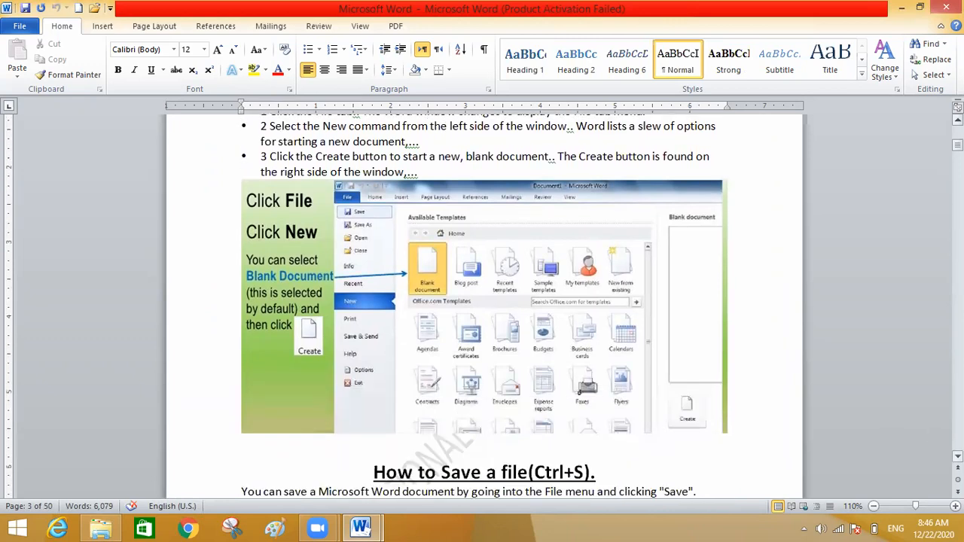
{"action": "scroll", "coordinate": [484, 305], "scroll_direction": "down", "scroll_amount": 3}
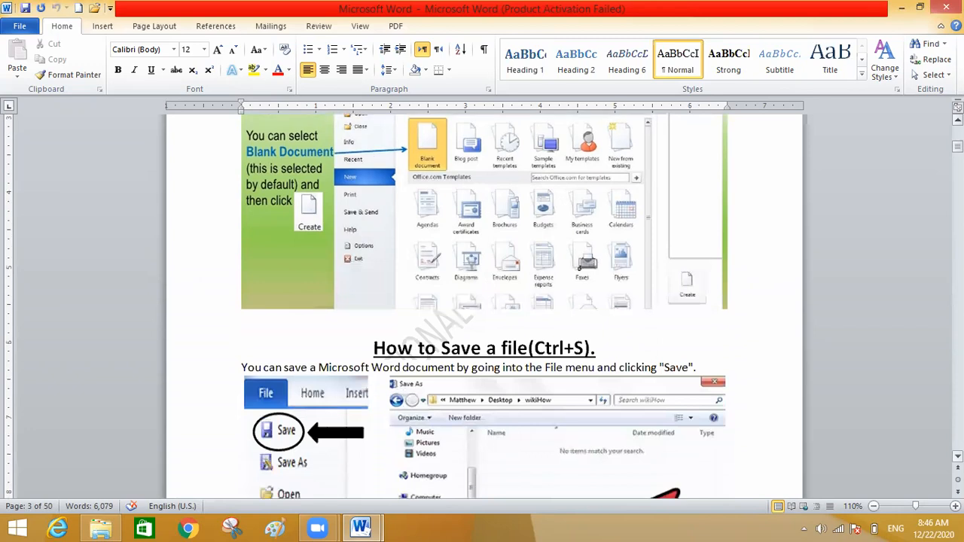
{"action": "scroll", "coordinate": [484, 305], "scroll_direction": "down", "scroll_amount": 3}
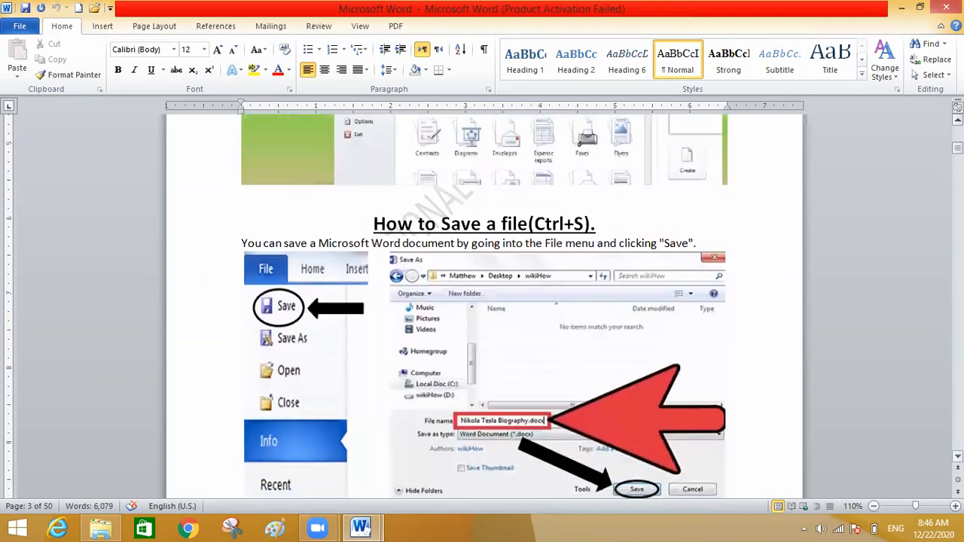
{"action": "scroll", "coordinate": [485, 305], "scroll_direction": "down", "scroll_amount": 2}
{"action": "scroll", "coordinate": [484, 305], "scroll_direction": "down", "scroll_amount": 1}
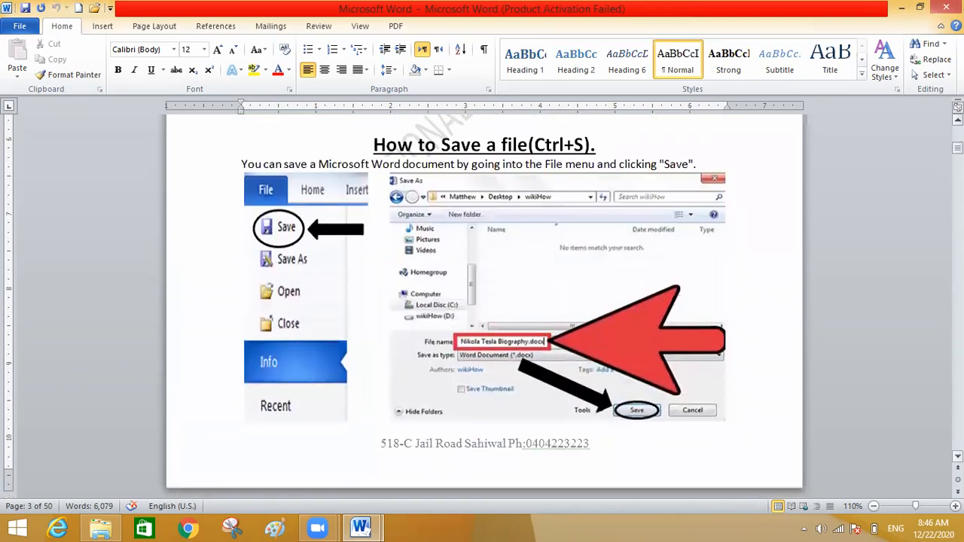
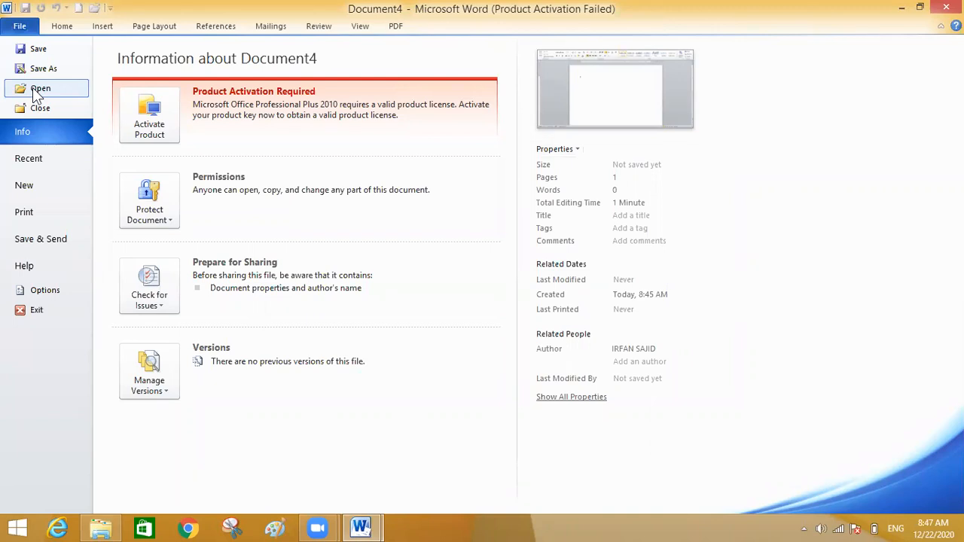
Open the file 123 from the Local Disk (E:) folder that contains the Paint subfolder
{"action": "left_click", "coordinate": [37, 89]}
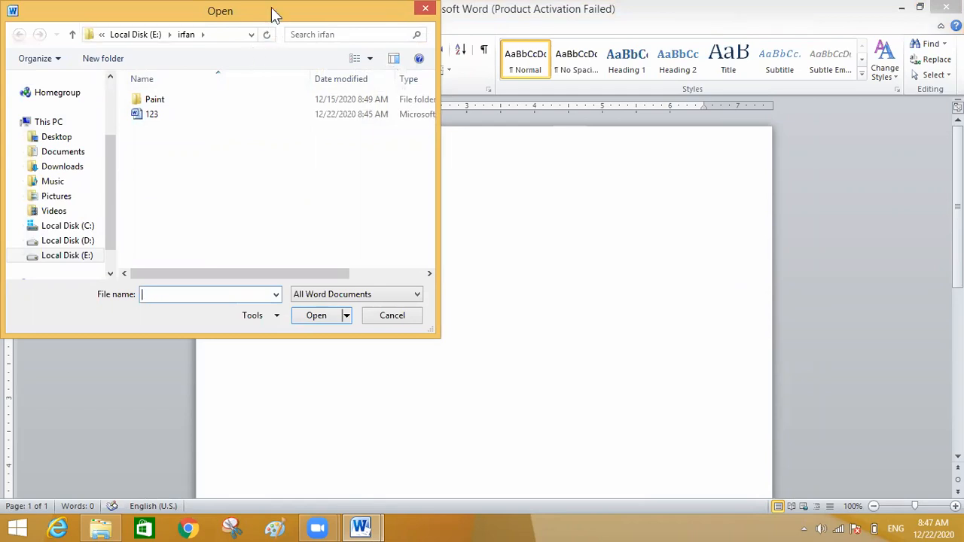
{"action": "left_click_drag", "start_coordinate": [272, 7], "coordinate": [500, 159]}
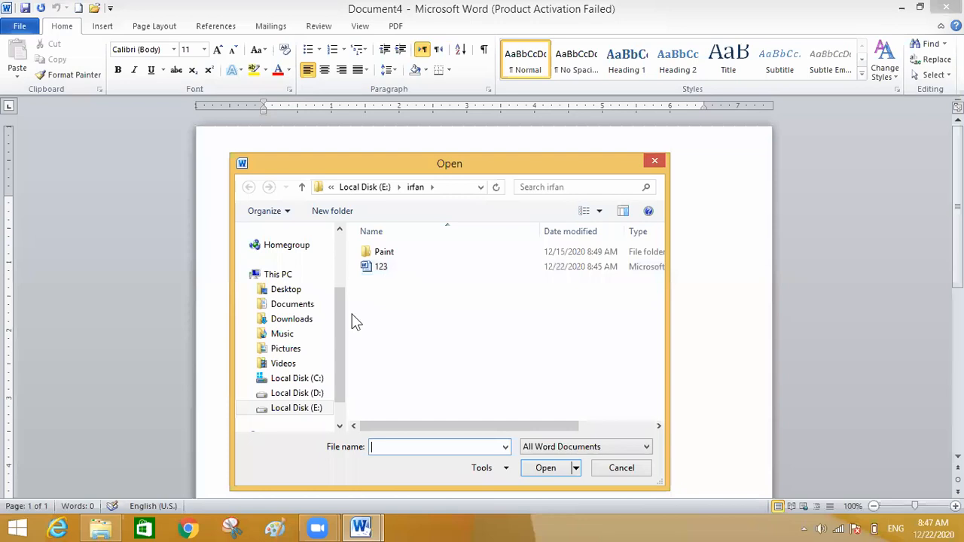
{"action": "left_click", "coordinate": [305, 407]}
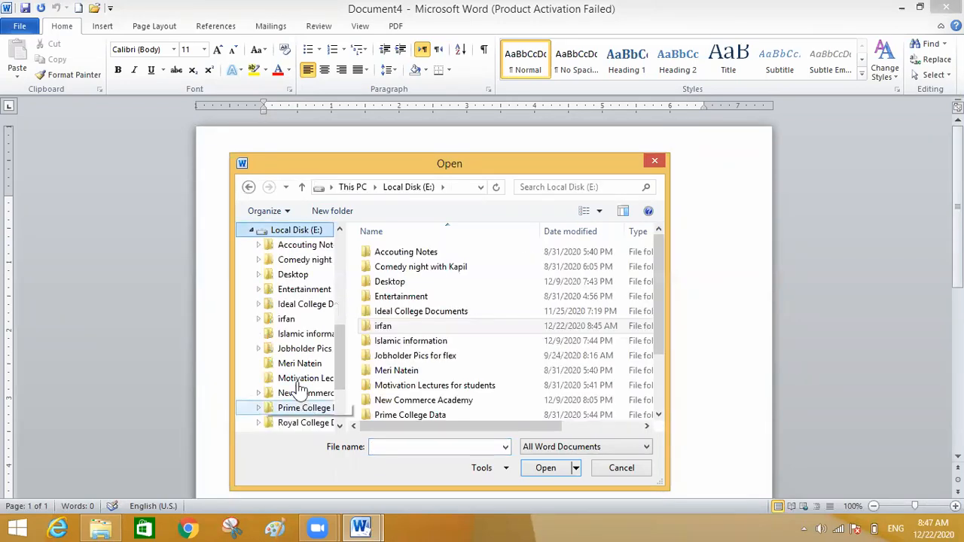
{"action": "left_click", "coordinate": [290, 322]}
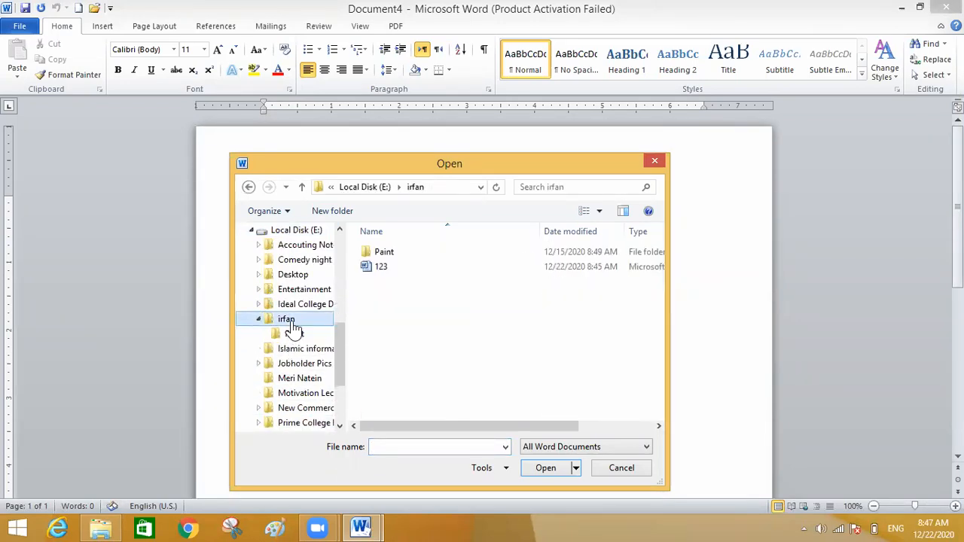
{"action": "left_click", "coordinate": [383, 271]}
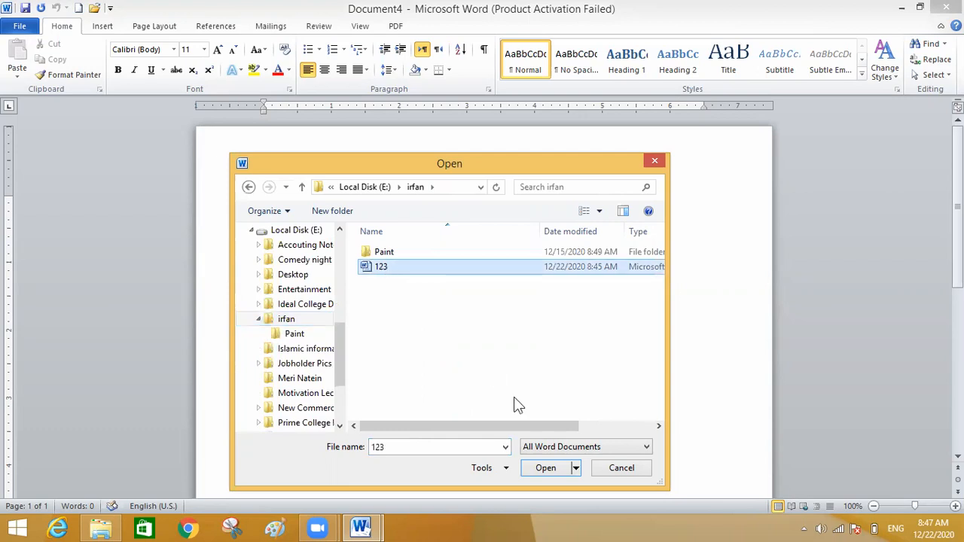
{"action": "left_click", "coordinate": [546, 469]}
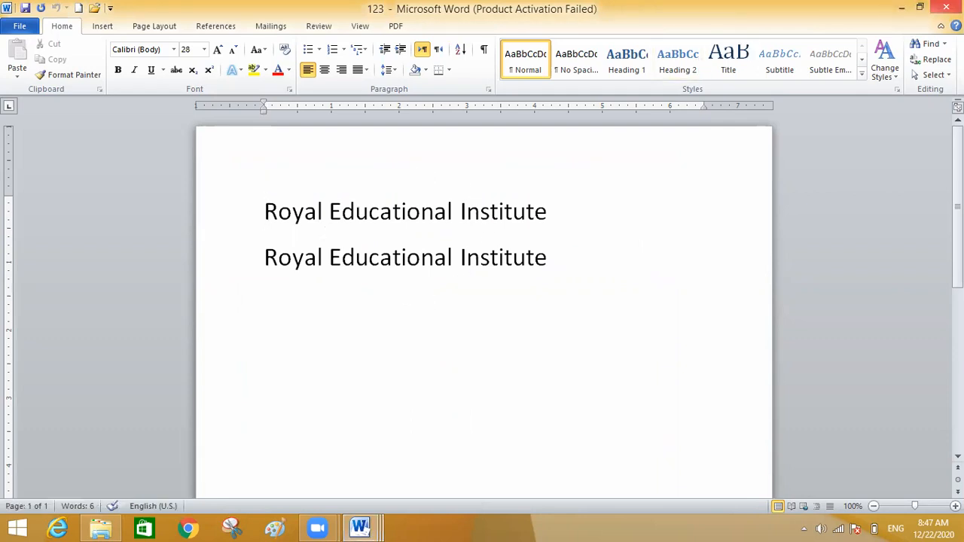
Return to the blank Document4, open file 123 again from the same folder, and close it
{"action": "key", "text": "ctrl+n"}
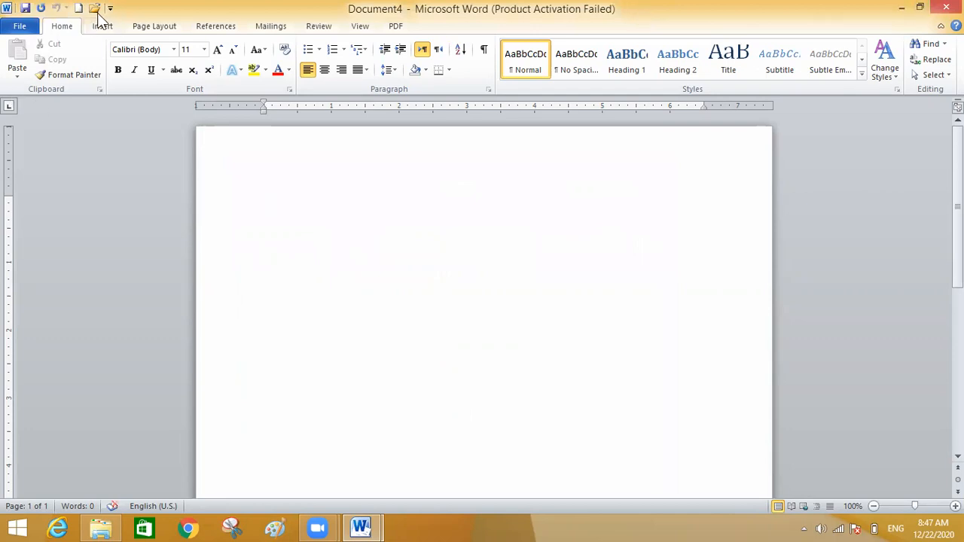
{"action": "left_click", "coordinate": [95, 9]}
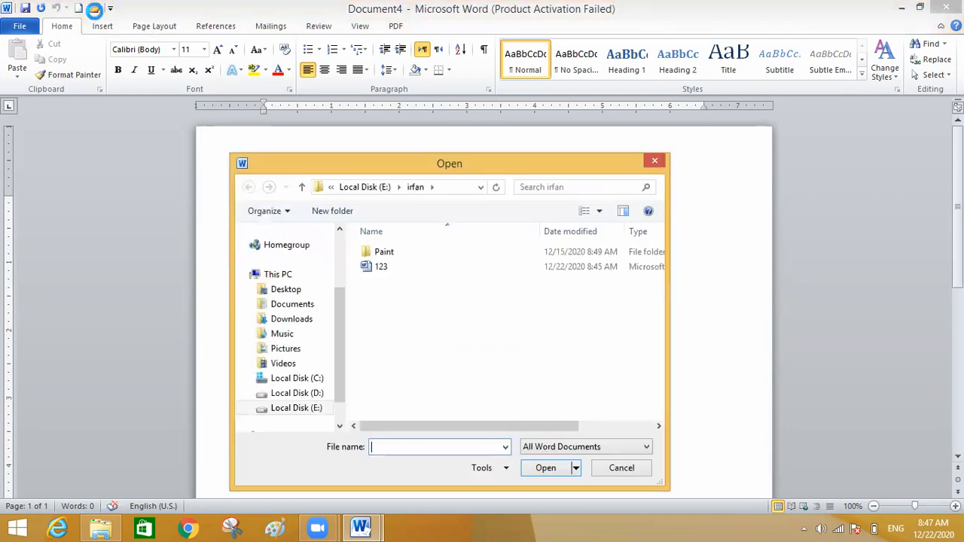
{"action": "left_click", "coordinate": [377, 270]}
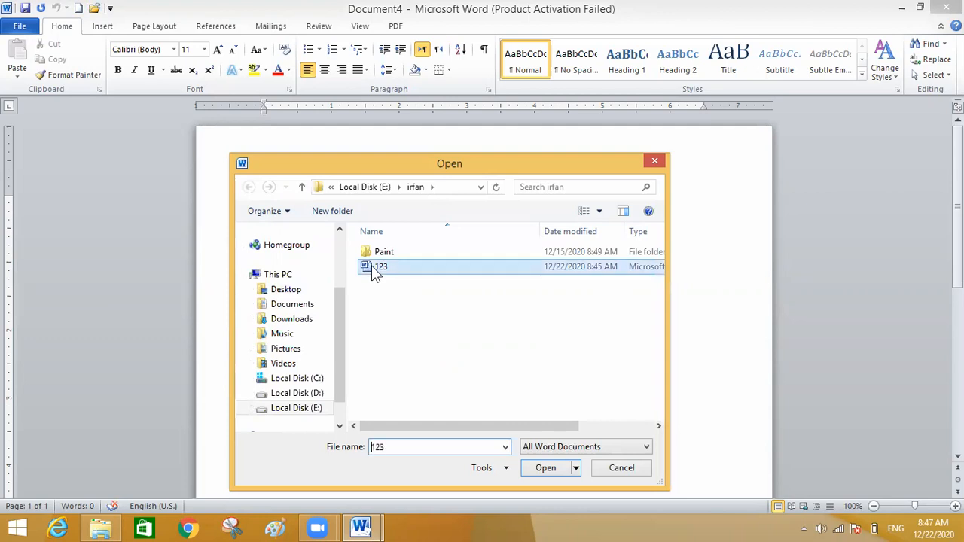
{"action": "left_click", "coordinate": [541, 467]}
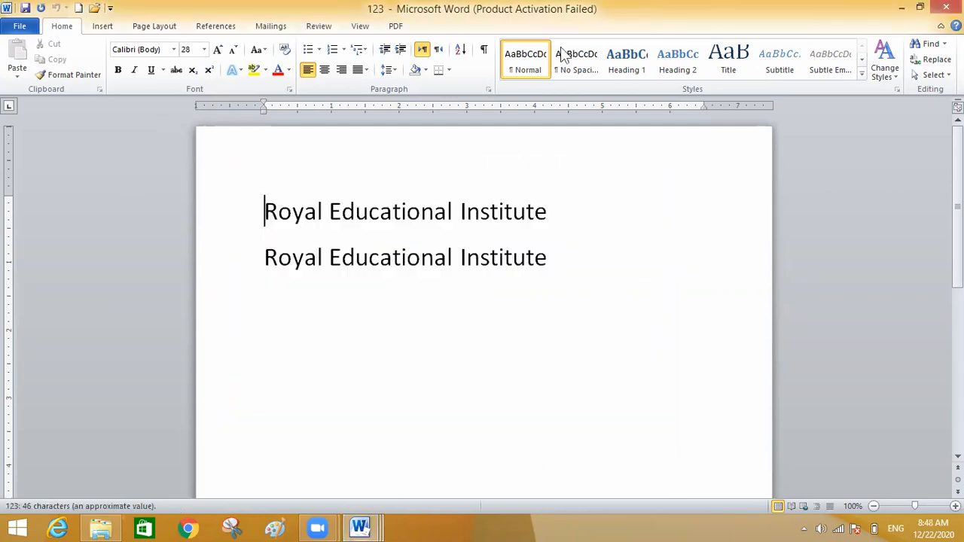
{"action": "left_click", "coordinate": [947, 7]}
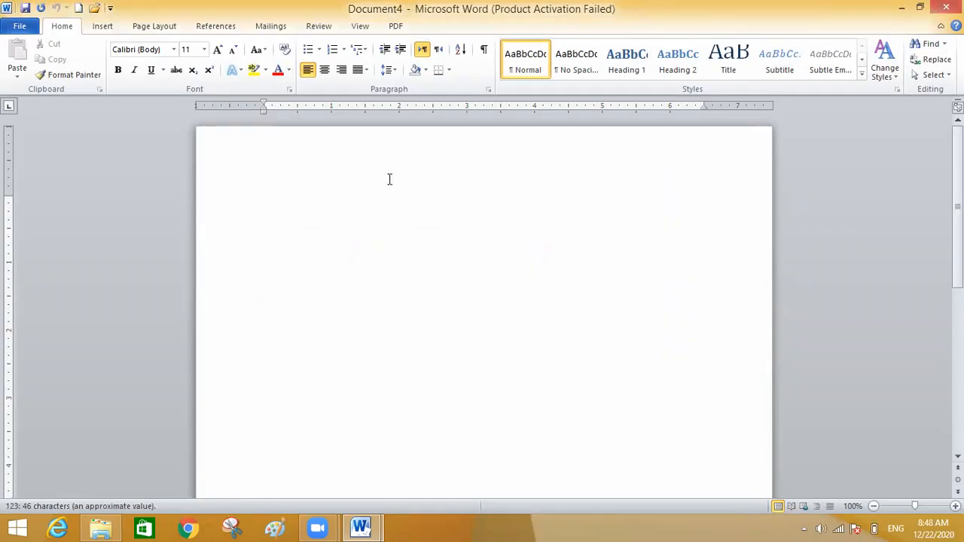
Look over the storage locations offered in the Open dialog and dismiss it without opening a file
{"action": "key", "text": "ctrl+o"}
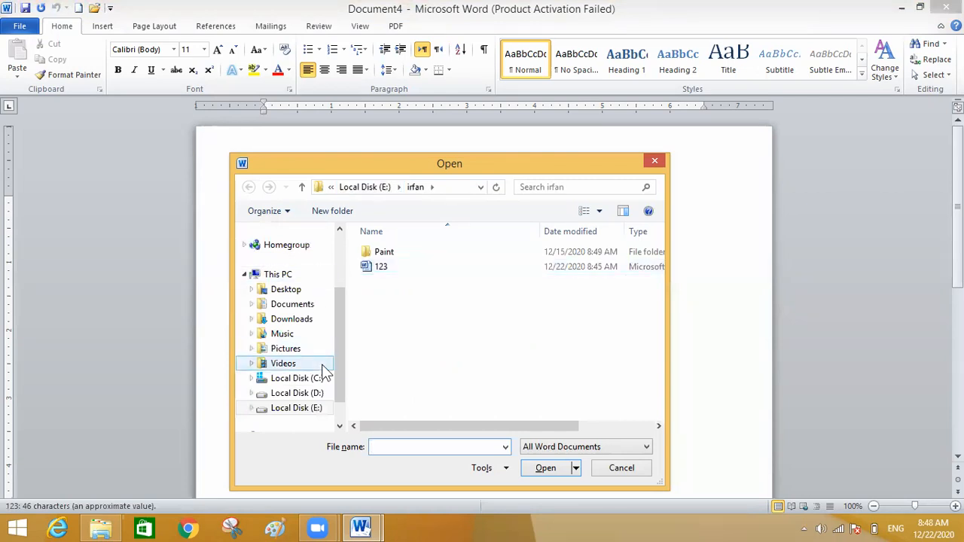
{"action": "left_click_drag", "start_coordinate": [339, 352], "coordinate": [335, 254]}
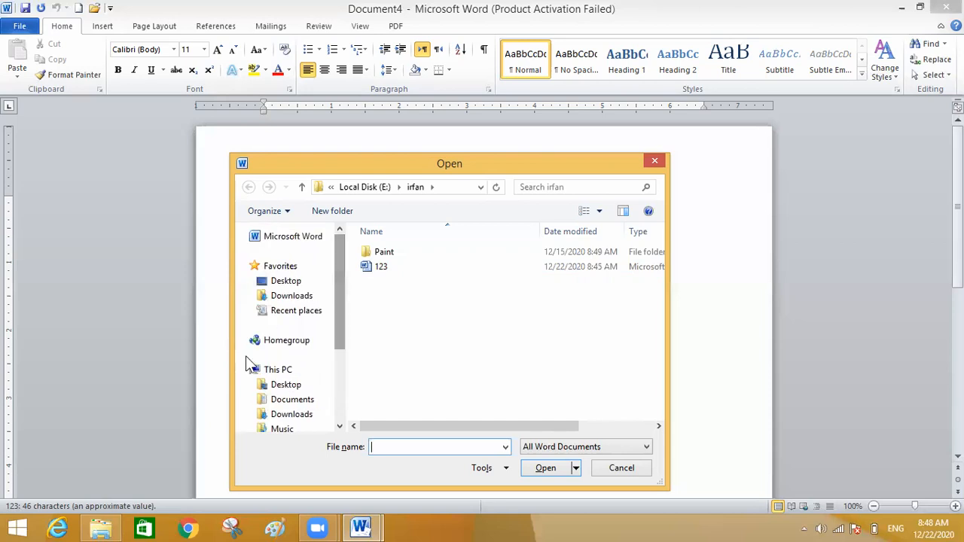
{"action": "left_click", "coordinate": [622, 467]}
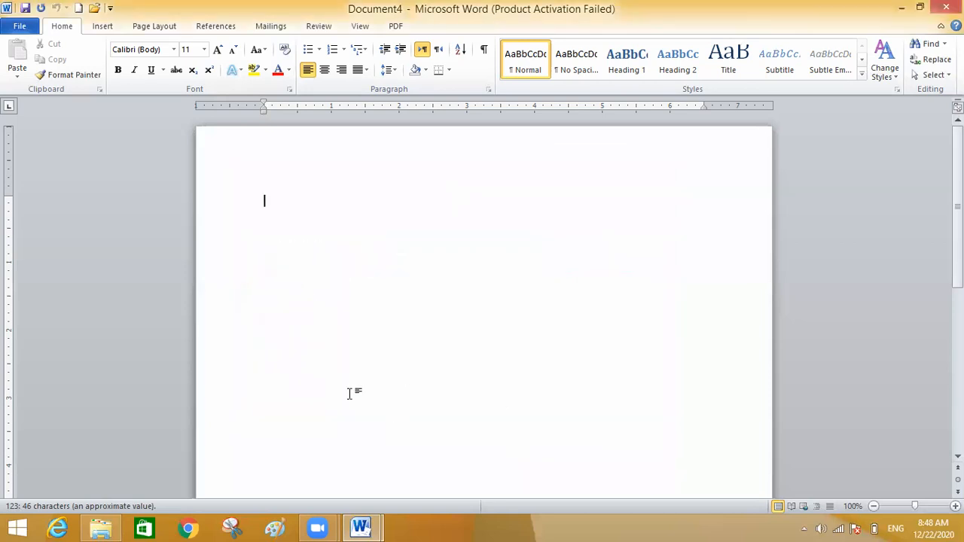
Enter the text "Royal Educational" in Document4 and look over the save locations in the Save As dialog without saving
{"action": "type", "text": "Royal Educational"}
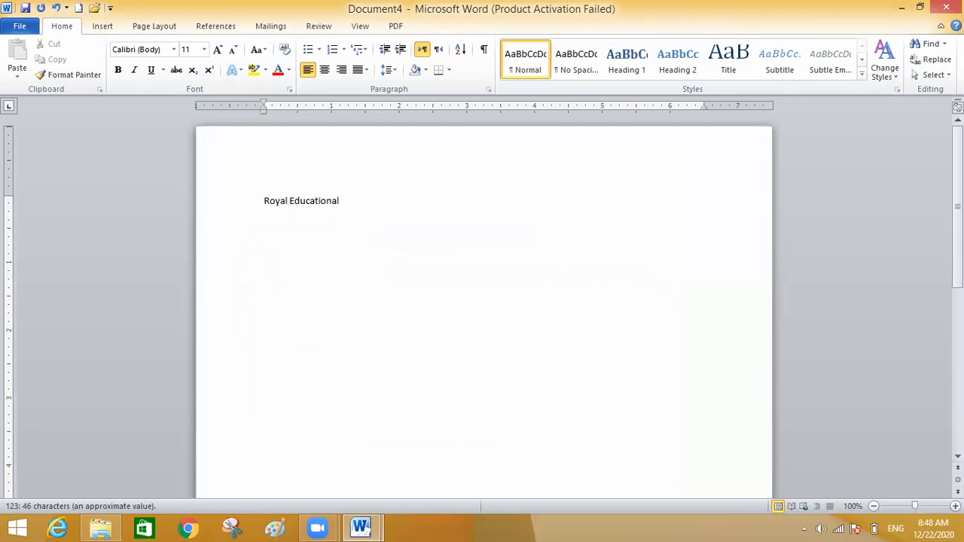
{"action": "left_click", "coordinate": [25, 9]}
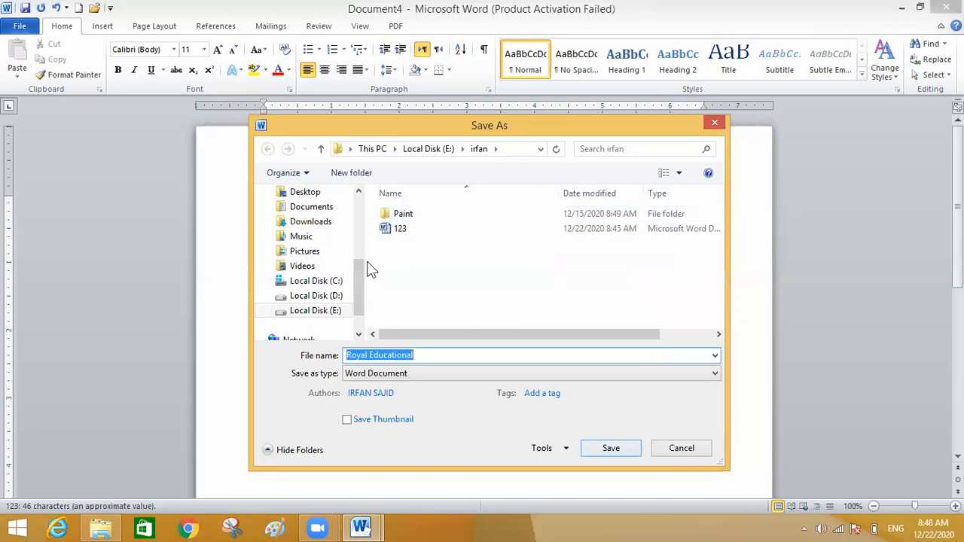
{"action": "left_click_drag", "start_coordinate": [361, 280], "coordinate": [365, 216]}
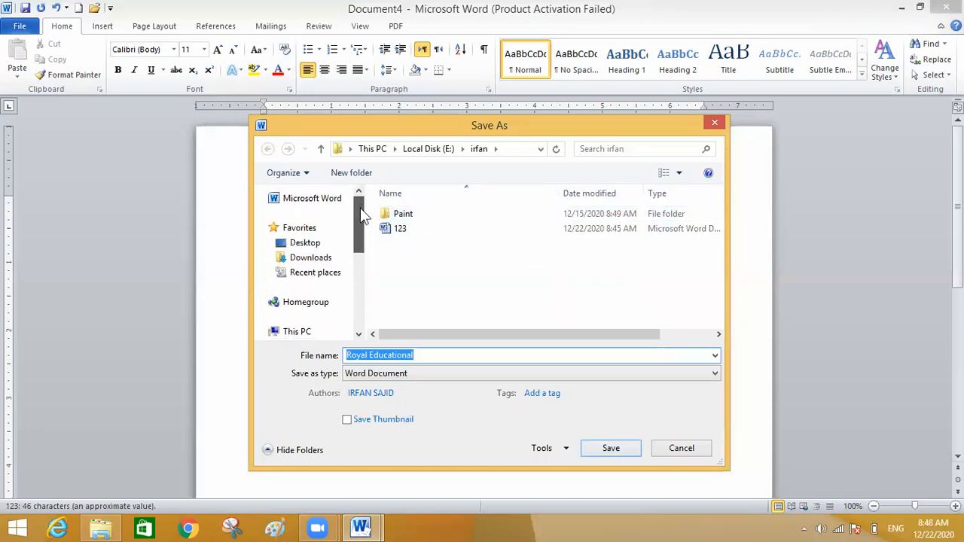
{"action": "left_click_drag", "start_coordinate": [356, 226], "coordinate": [358, 277]}
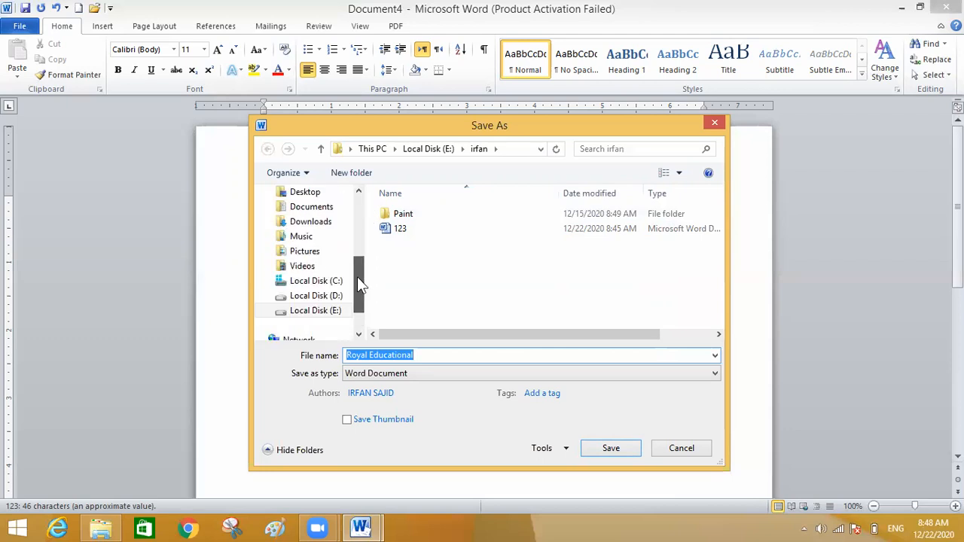
{"action": "left_click", "coordinate": [680, 448]}
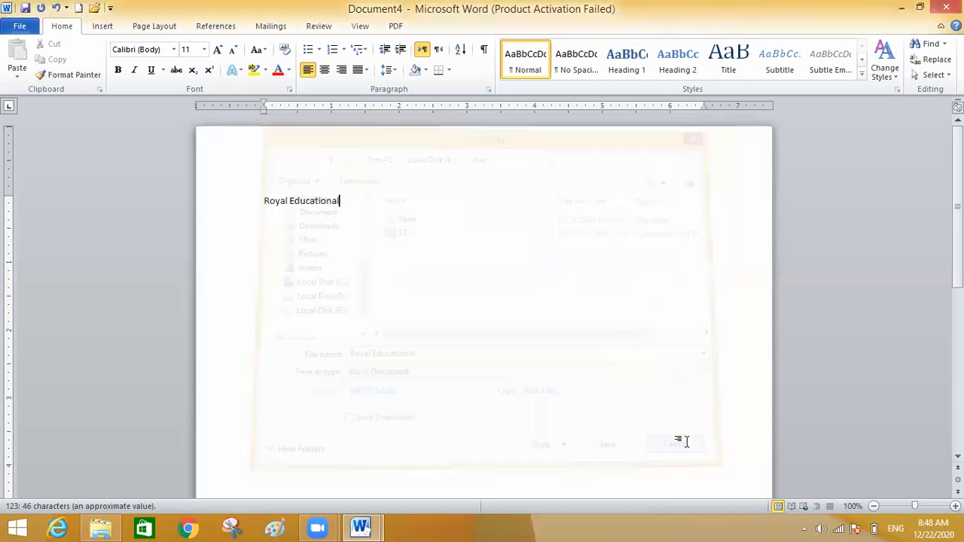
Minimize Word and examine the Documents folder inside the personal user folder on the desktop, closing its window after each viewing
{"action": "left_click", "coordinate": [901, 13]}
{"action": "left_click", "coordinate": [899, 6]}
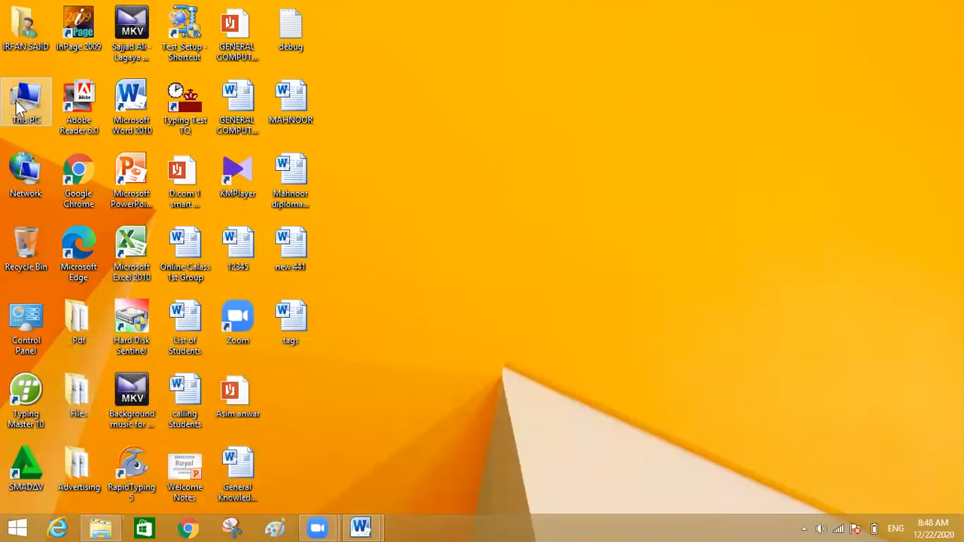
{"action": "double_click", "coordinate": [25, 33]}
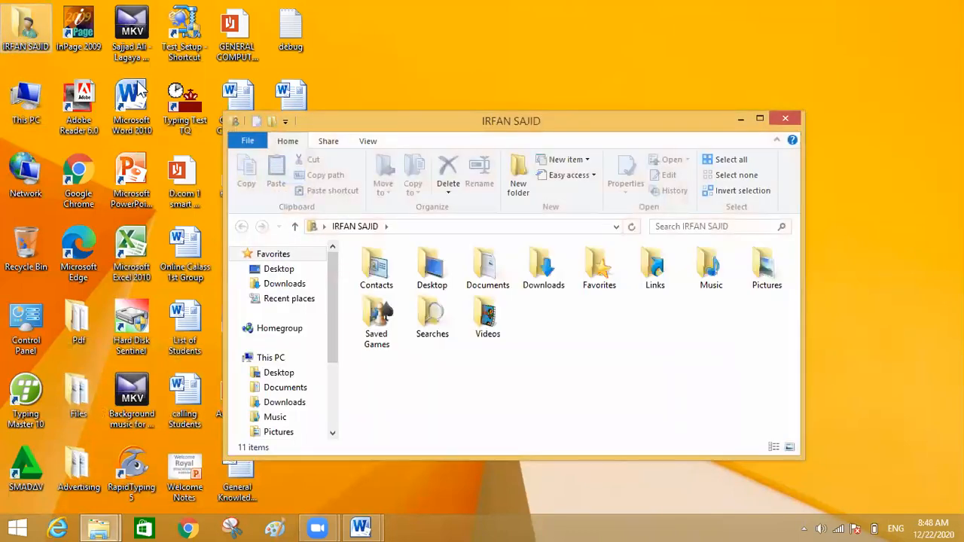
{"action": "double_click", "coordinate": [501, 283]}
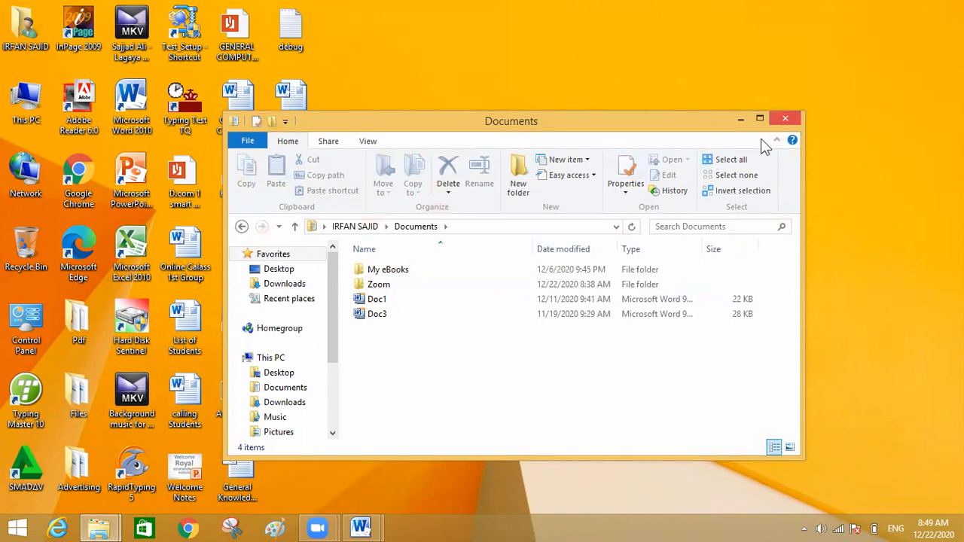
{"action": "left_click", "coordinate": [785, 118]}
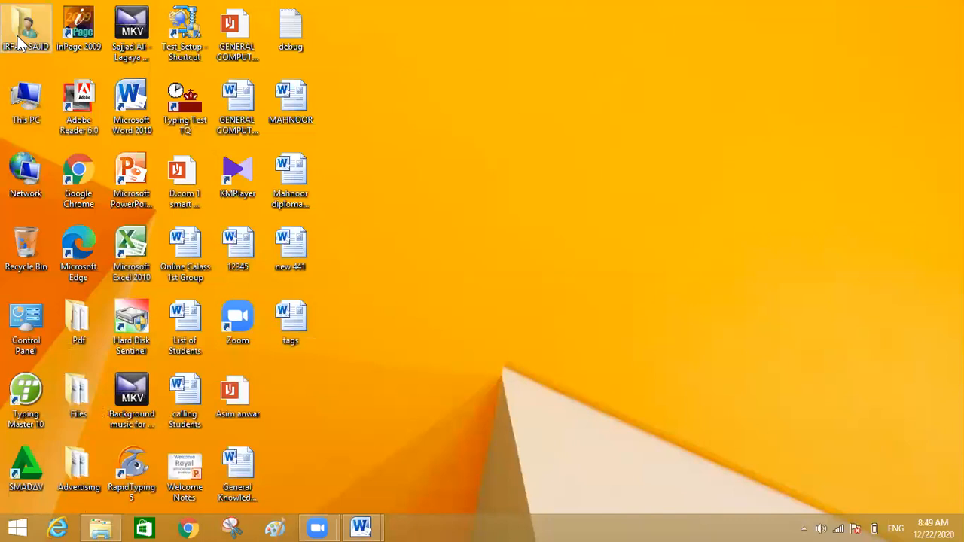
{"action": "double_click", "coordinate": [20, 43]}
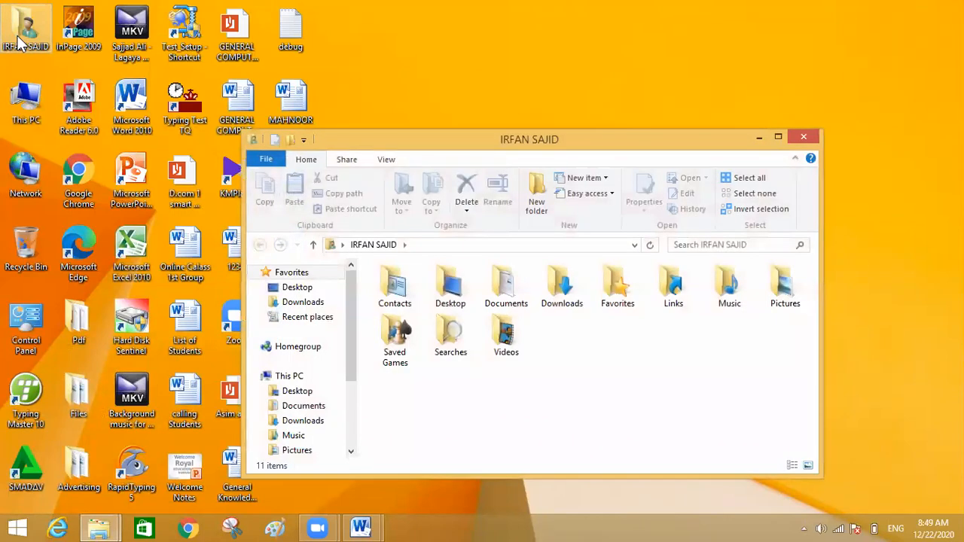
{"action": "double_click", "coordinate": [504, 298]}
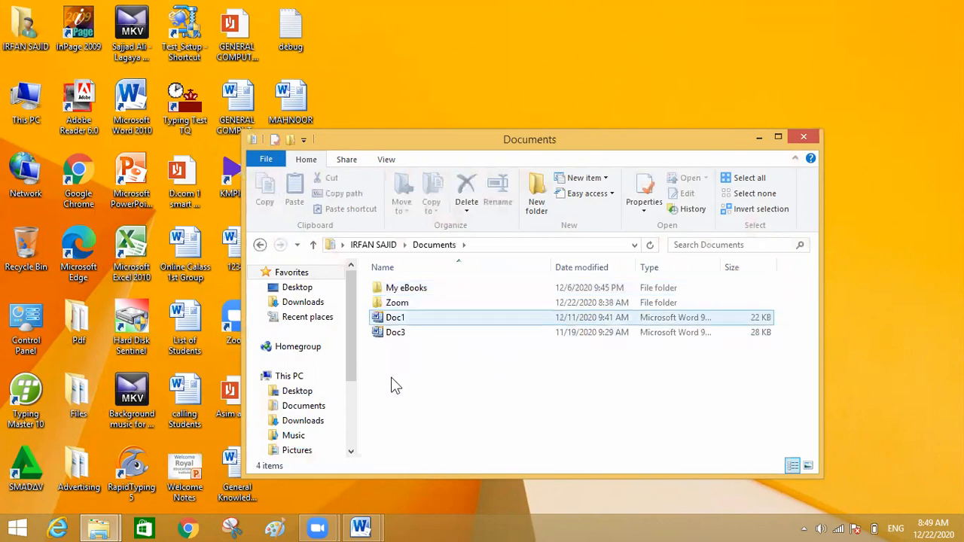
{"action": "left_click", "coordinate": [803, 139]}
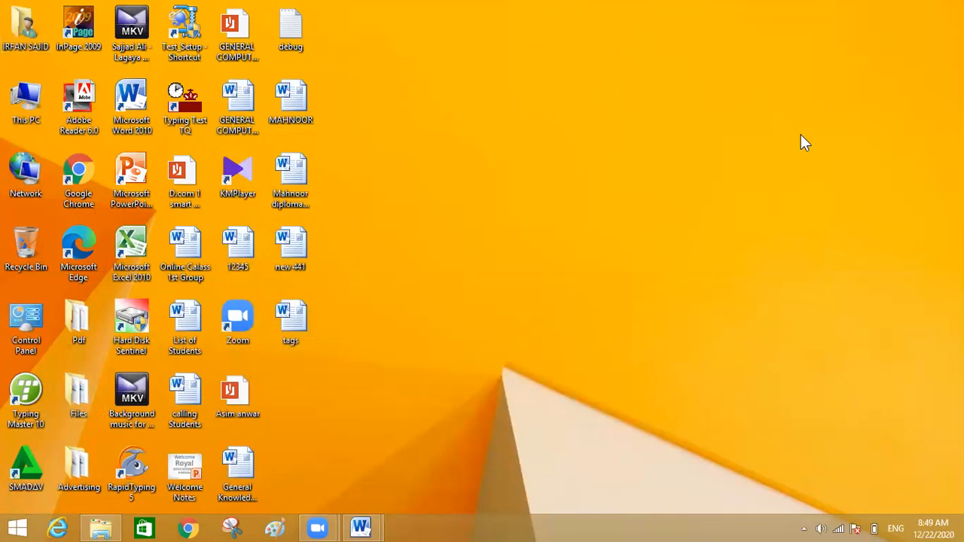
Return to Document4 in Word and complete its text line as "Royal Educational Institute"
{"action": "mouse_move", "coordinate": [360, 527]}
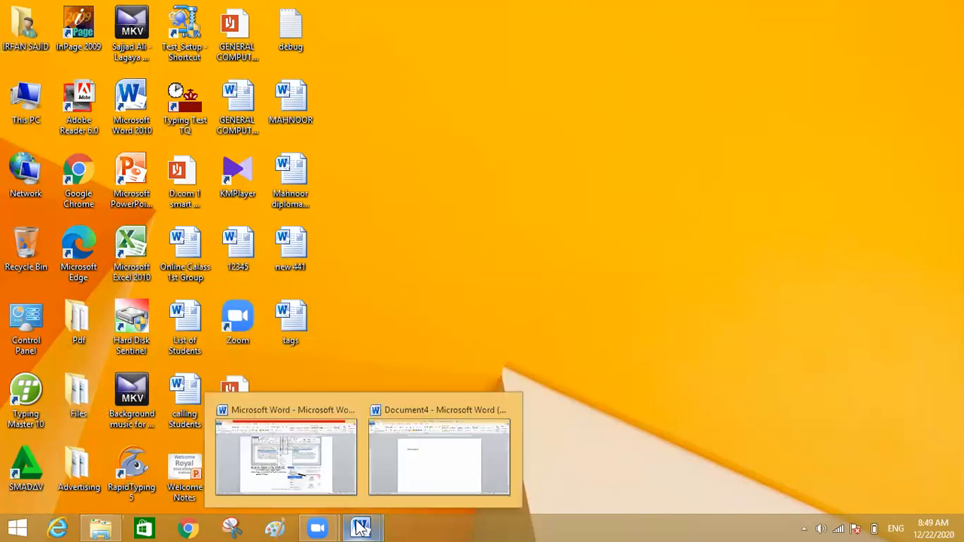
{"action": "left_click", "coordinate": [437, 474]}
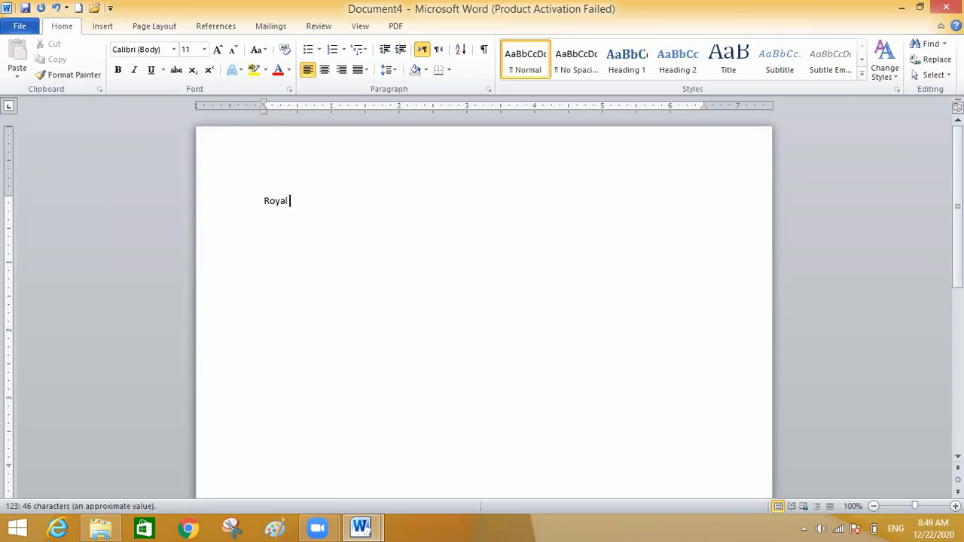
{"action": "type", "text": "ducational Institute"}
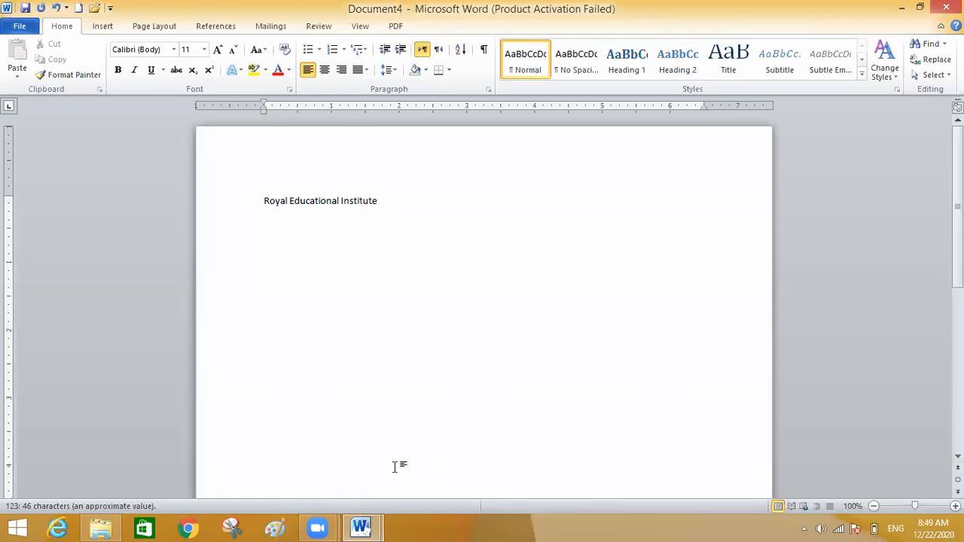
Enlarge the "Royal Educational Institute" line to font size 34
{"action": "left_click_drag", "start_coordinate": [260, 197], "coordinate": [398, 206]}
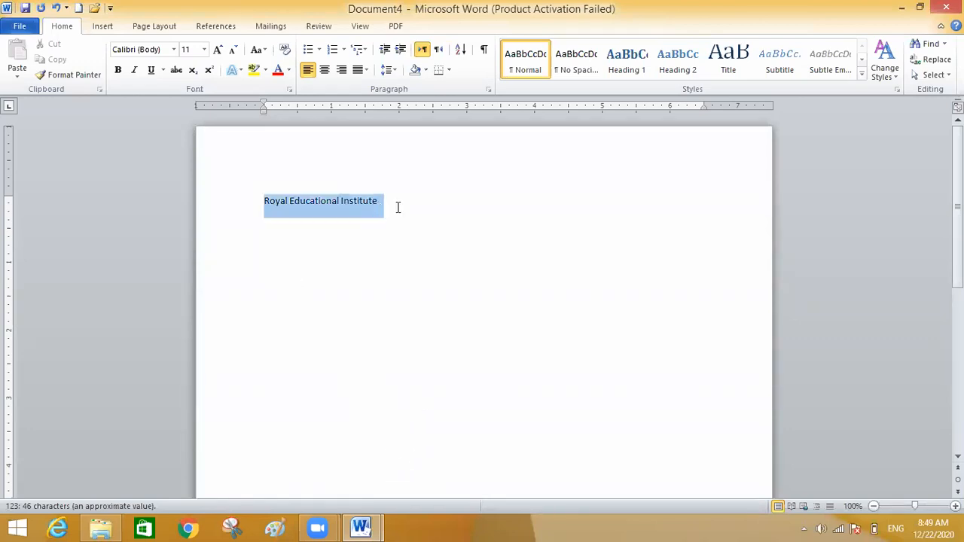
{"action": "key", "text": "ctrl+bracketright"}
{"action": "key", "text": "ctrl+bracketright"}
{"action": "key", "text": "ctrl+bracketright"}
{"action": "key", "text": "ctrl+bracketright"}
{"action": "key", "text": "ctrl+bracketright"}
{"action": "key", "text": "ctrl+bracketright"}
{"action": "key", "text": "ctrl+bracketright"}
{"action": "key", "text": "ctrl+bracketright"}
{"action": "key", "text": "ctrl+bracketright"}
{"action": "key", "text": "ctrl+bracketright"}
{"action": "key", "text": "ctrl+bracketright"}
{"action": "key", "text": "ctrl+bracketright"}
{"action": "key", "text": "ctrl+bracketright"}
{"action": "key", "text": "ctrl+bracketright"}
{"action": "key", "text": "ctrl+bracketright"}
{"action": "key", "text": "ctrl+bracketright"}
{"action": "key", "text": "ctrl+bracketright"}
{"action": "key", "text": "ctrl+bracketright"}
{"action": "key", "text": "ctrl+bracketright"}
{"action": "key", "text": "ctrl+bracketright"}
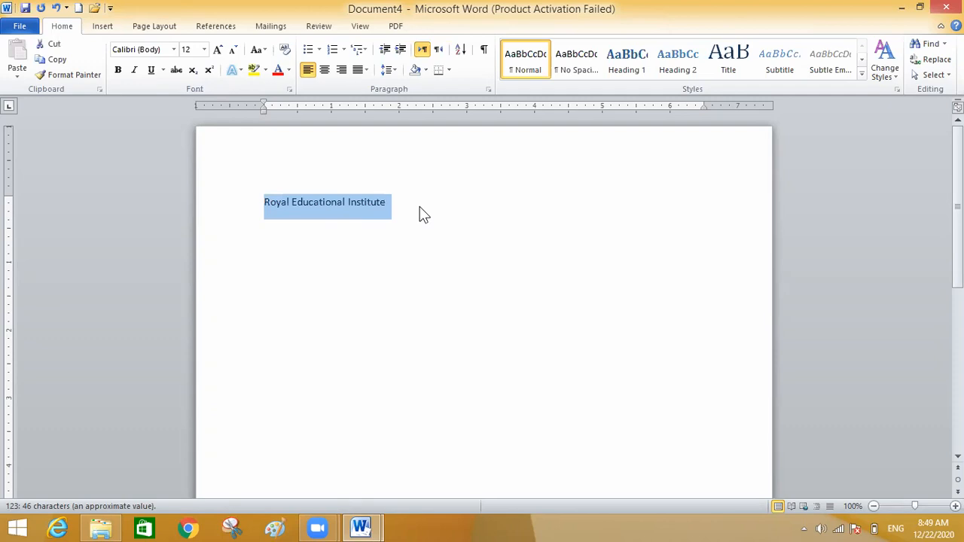
{"action": "key", "text": "ctrl+bracketright"}
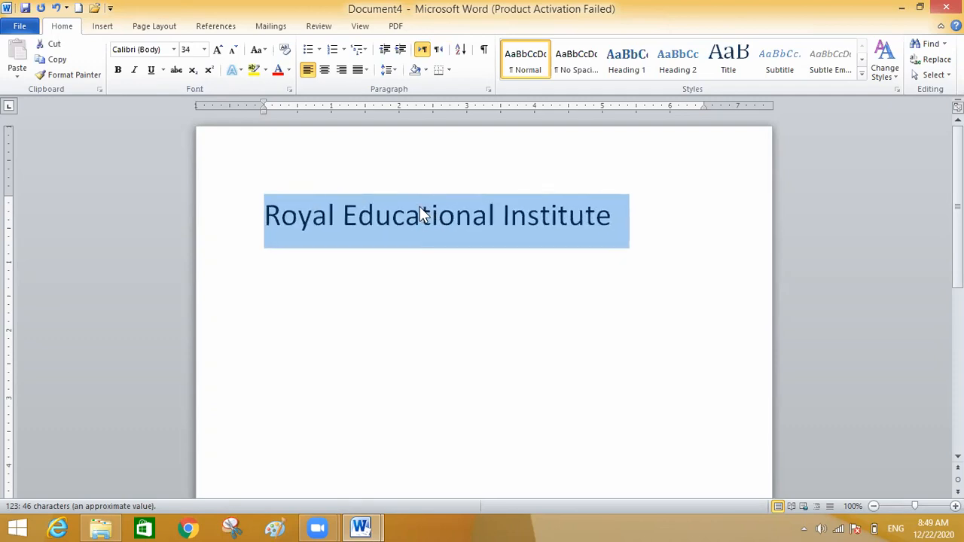
{"action": "left_click", "coordinate": [419, 394]}
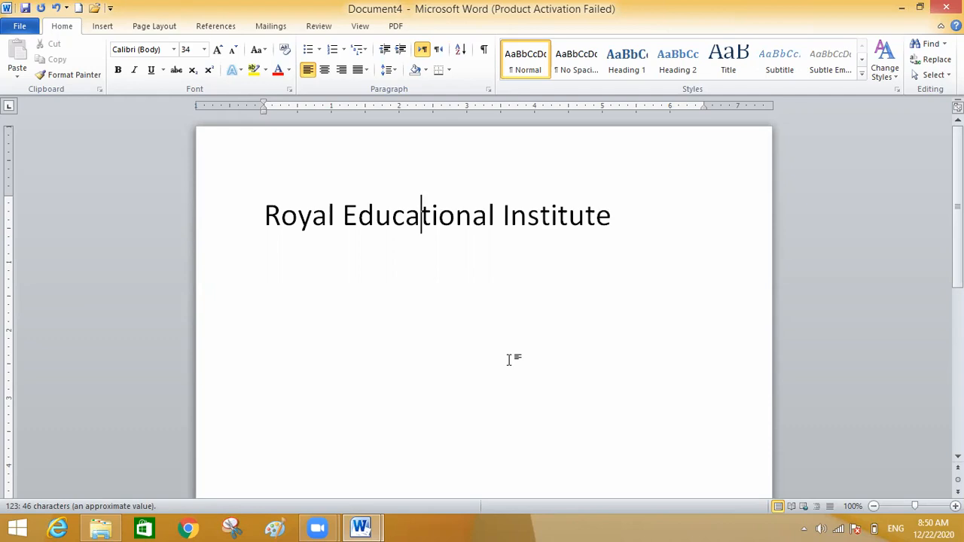
Select the whole "Royal Educational Institute" line and copy it
{"action": "double_click", "coordinate": [265, 216]}
{"action": "left_click", "coordinate": [266, 217]}
{"action": "left_click_drag", "start_coordinate": [269, 216], "coordinate": [551, 225]}
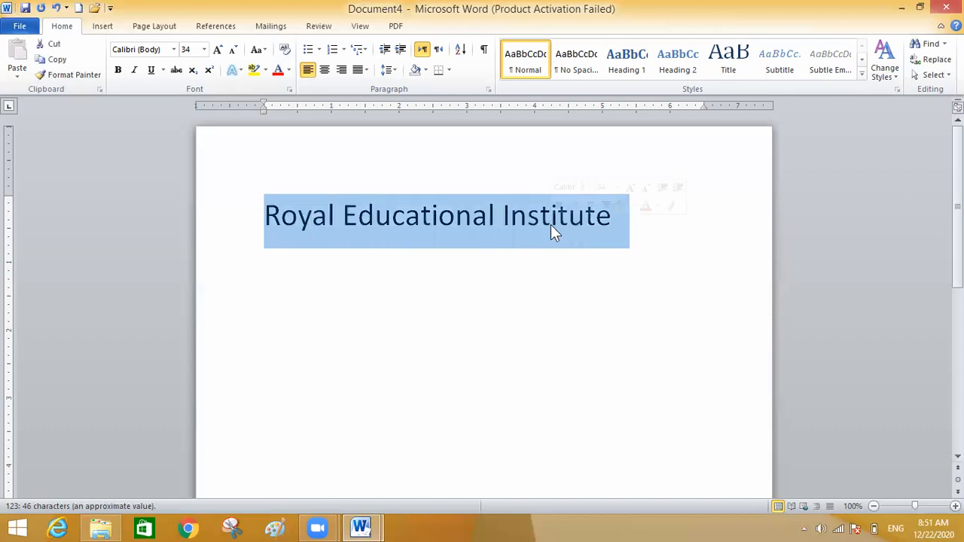
{"action": "left_click", "coordinate": [407, 355]}
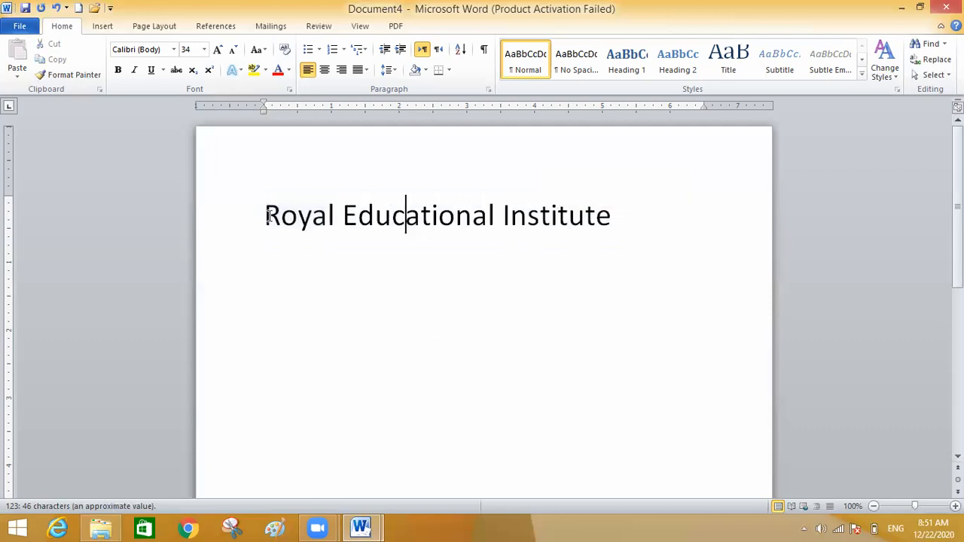
{"action": "left_click_drag", "start_coordinate": [267, 217], "coordinate": [673, 239]}
{"action": "key", "text": "ctrl+c"}
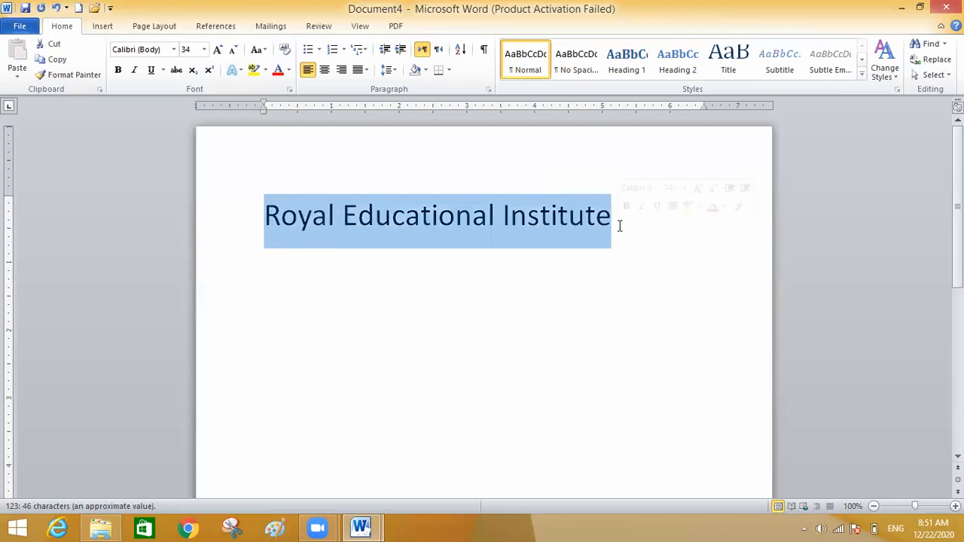
Try pasting the copied text several times in a row without line breaks, and undo the pastes
{"action": "key", "text": "ctrl+v"}
{"action": "key", "text": "ctrl+v"}
{"action": "key", "text": "ctrl+v"}
{"action": "key", "text": "ctrl+v"}
{"action": "key", "text": "ctrl+v"}
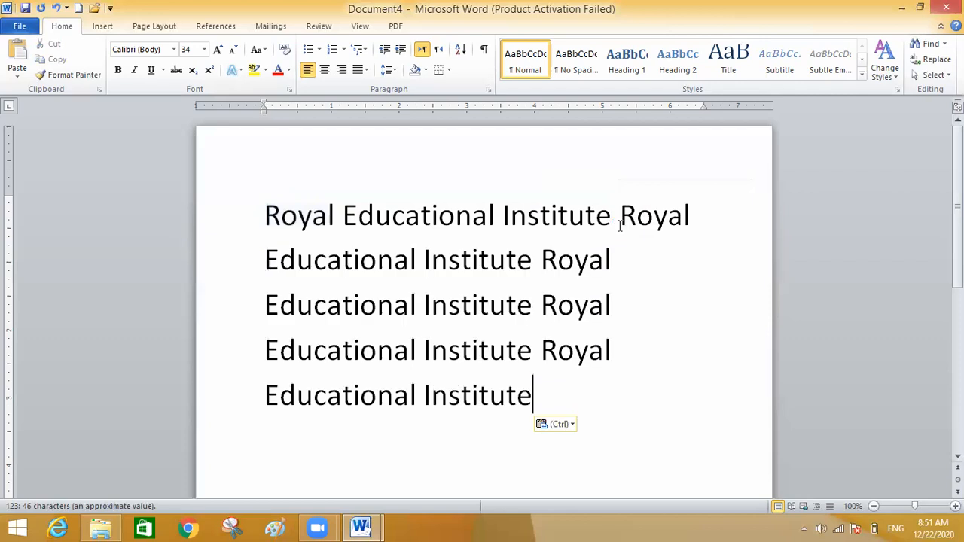
{"action": "key", "text": "ctrl+z"}
{"action": "key", "text": "ctrl+z"}
{"action": "key", "text": "ctrl+z"}
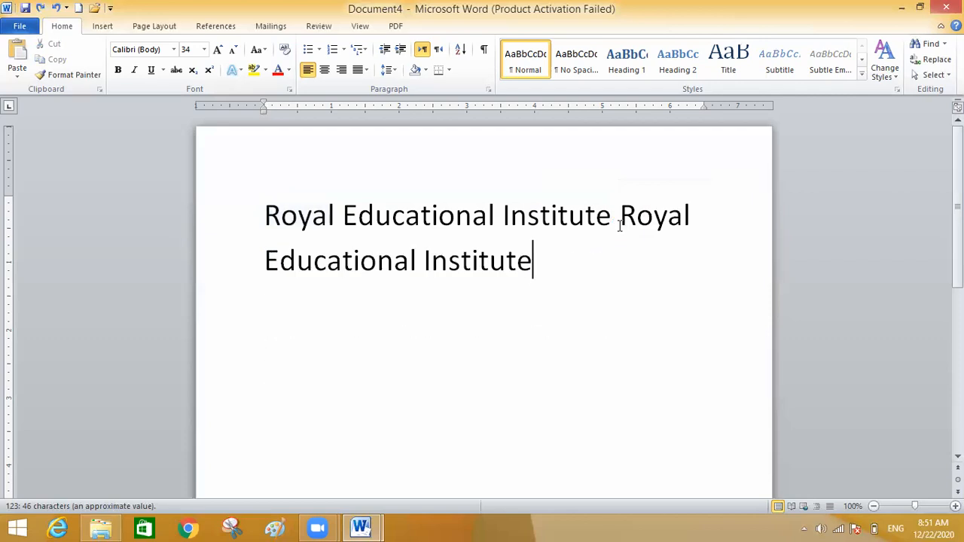
{"action": "key", "text": "ctrl+z"}
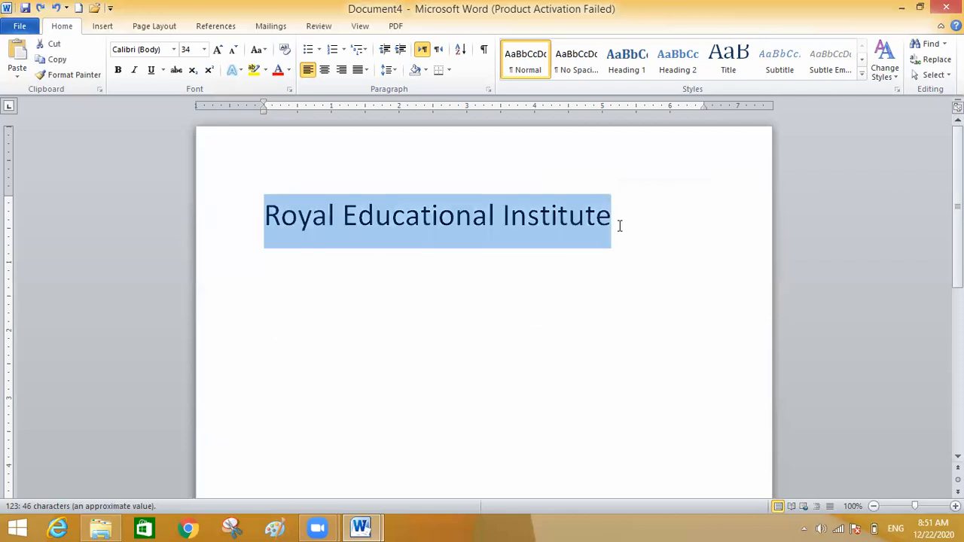
Paste the copied text on separate new lines until "Royal Educational Institute" fills four lines, undoing any extra pastes on the same line
{"action": "left_click", "coordinate": [619, 226]}
{"action": "key", "text": "Return"}
{"action": "key", "text": "ctrl+v"}
{"action": "key", "text": "ctrl+v"}
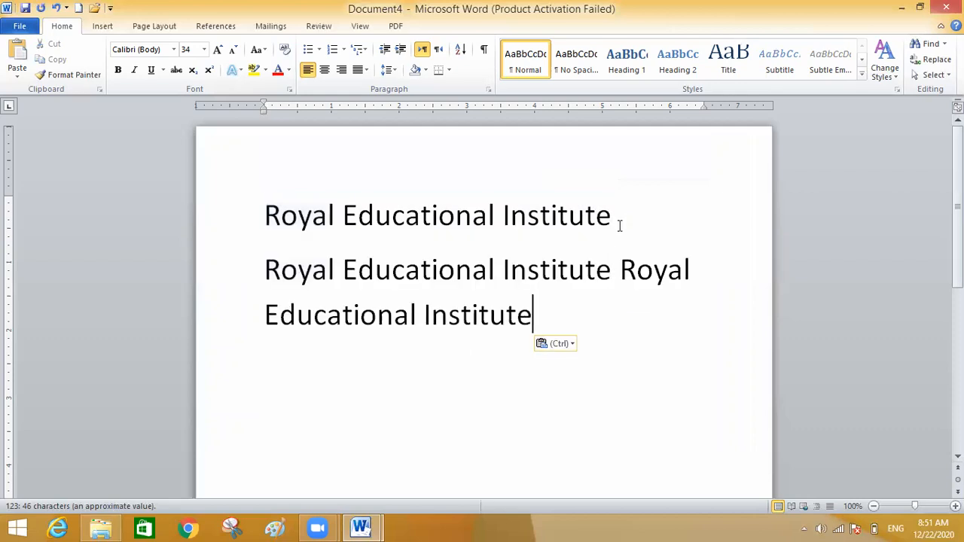
{"action": "key", "text": "ctrl+v"}
{"action": "key", "text": "ctrl+z"}
{"action": "key", "text": "ctrl+z"}
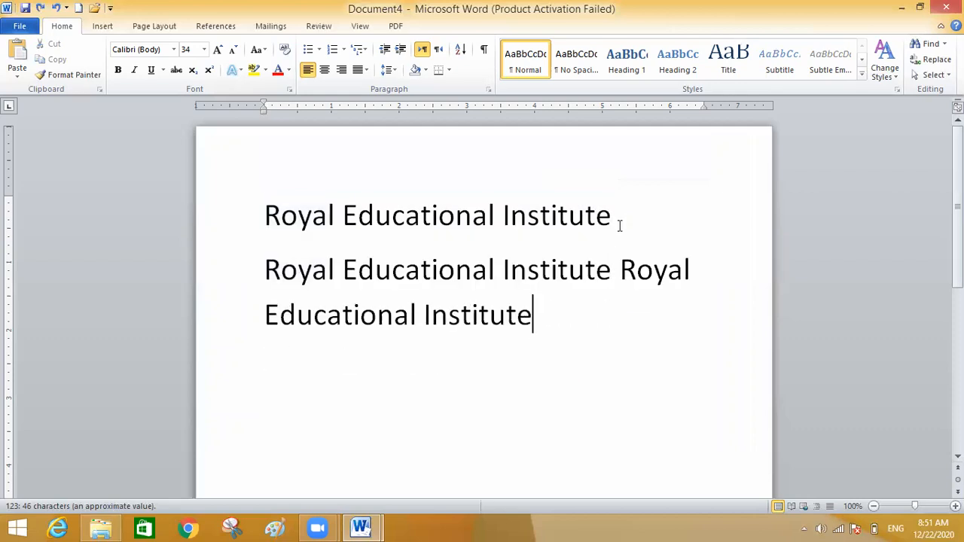
{"action": "key", "text": "Return"}
{"action": "key", "text": "ctrl+v"}
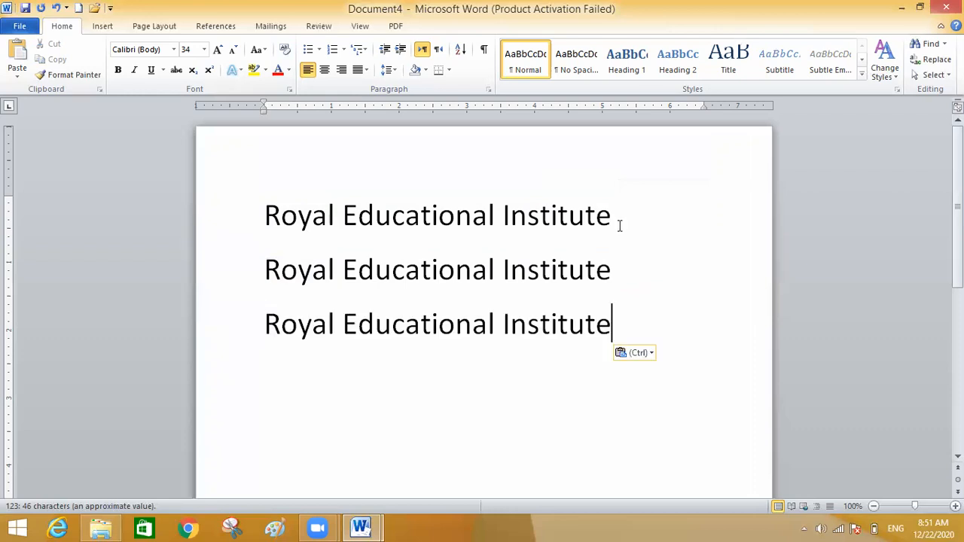
{"action": "key", "text": "Return"}
{"action": "key", "text": "ctrl+v"}
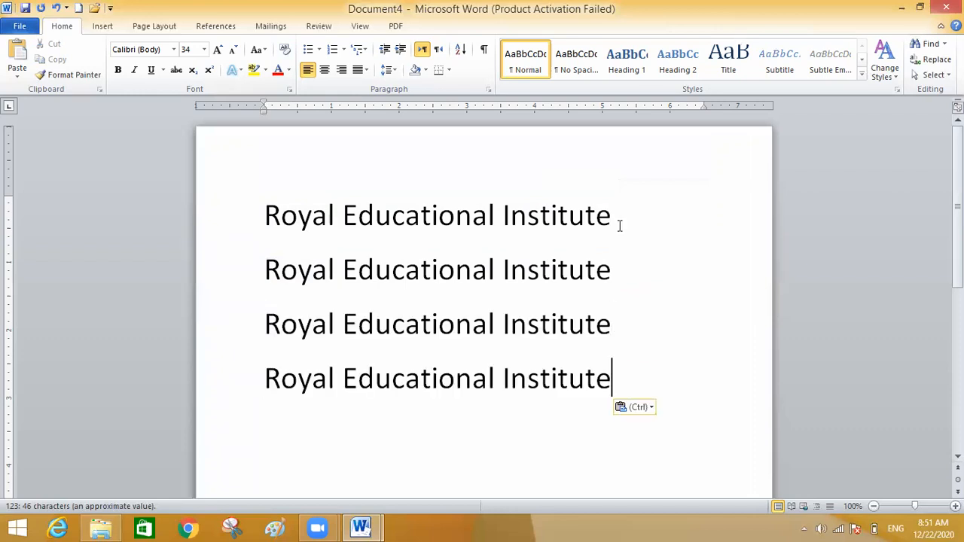
Underline the first two "Royal Educational Institute" lines and undo the underline
{"action": "left_click", "coordinate": [680, 263]}
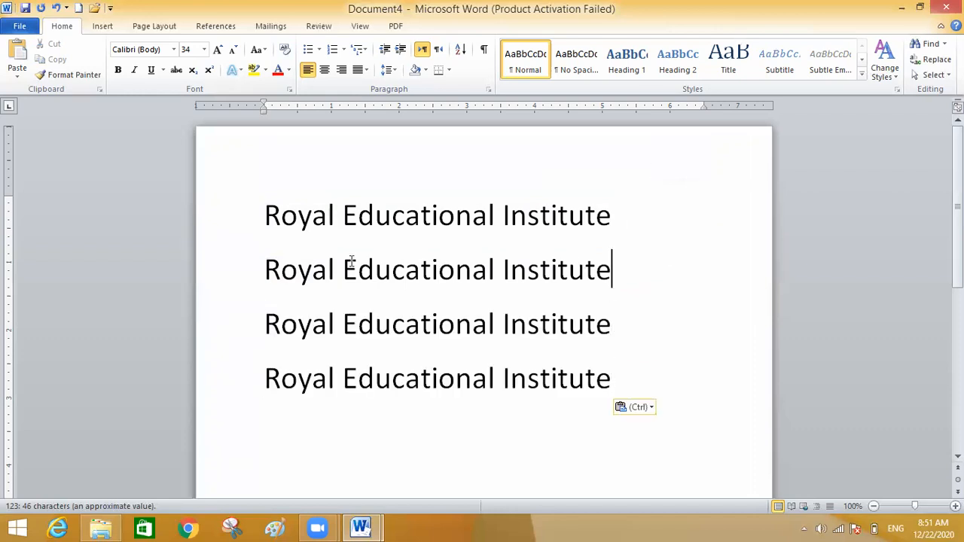
{"action": "left_click", "coordinate": [266, 215]}
{"action": "left_click_drag", "start_coordinate": [265, 214], "coordinate": [644, 261]}
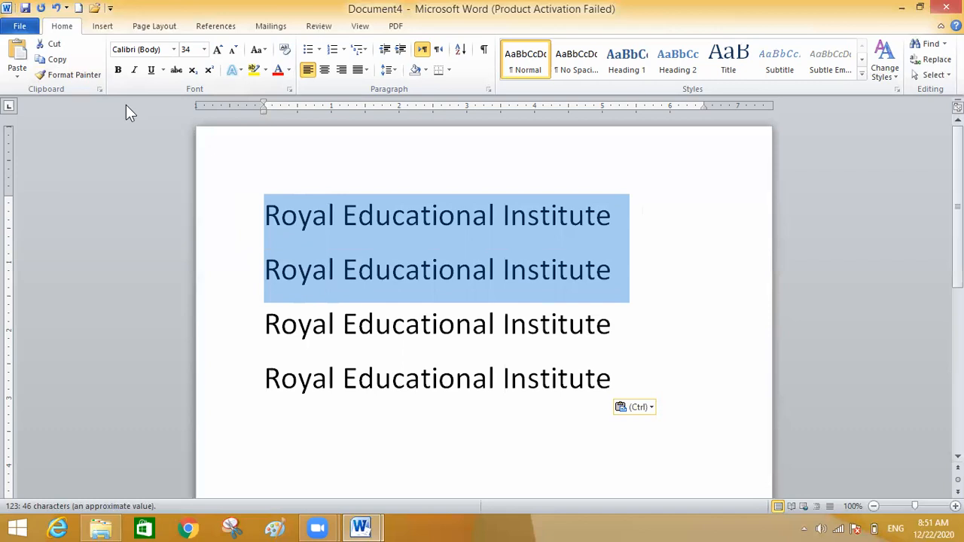
{"action": "left_click", "coordinate": [151, 70]}
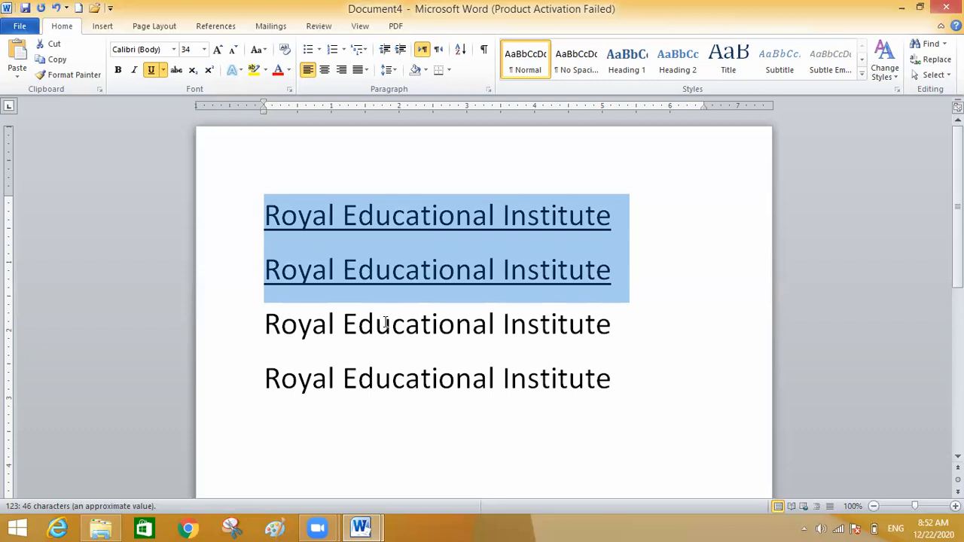
{"action": "left_click", "coordinate": [558, 442]}
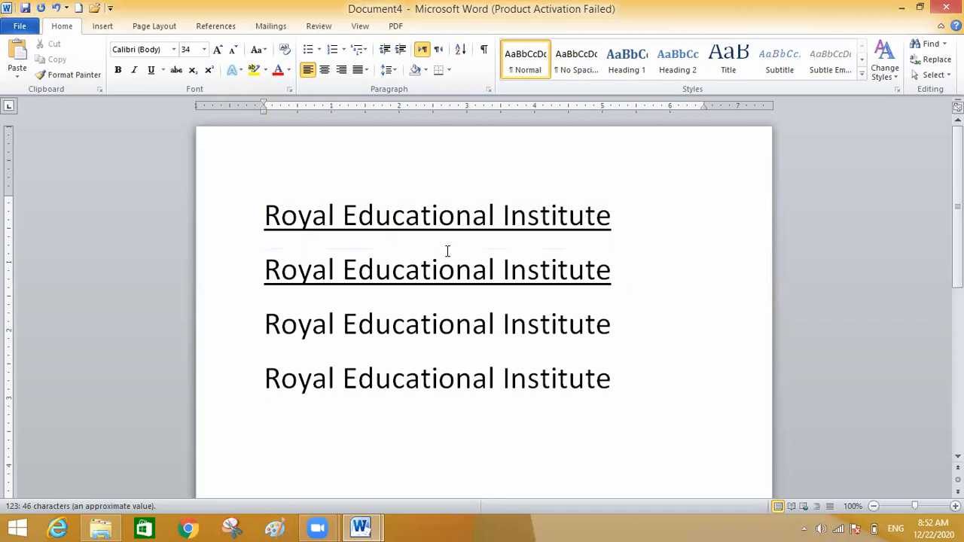
{"action": "key", "text": "ctrl+z"}
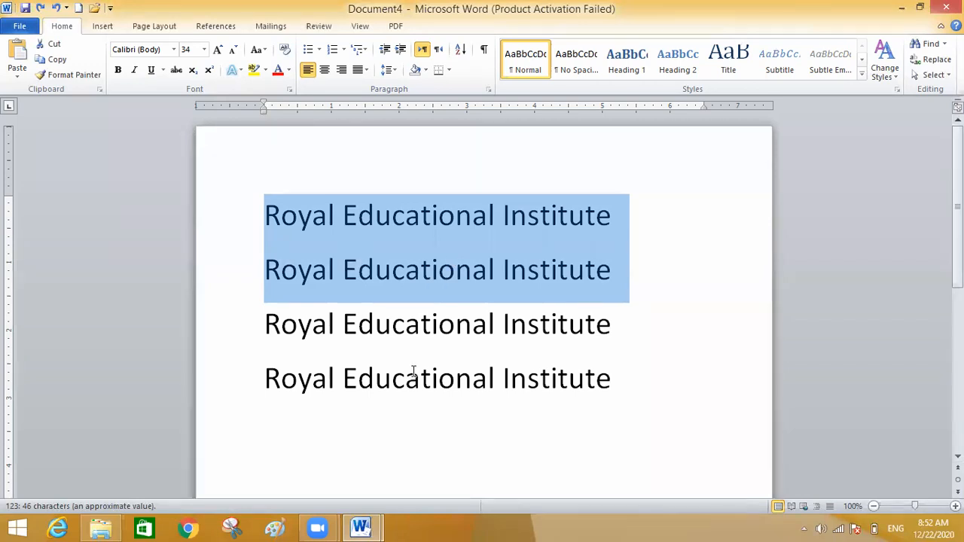
Select all four lines, clear the selection, and select only the word "Royal" in the first line
{"action": "left_click", "coordinate": [393, 418]}
{"action": "left_click_drag", "start_coordinate": [265, 216], "coordinate": [631, 407]}
{"action": "left_click", "coordinate": [455, 451]}
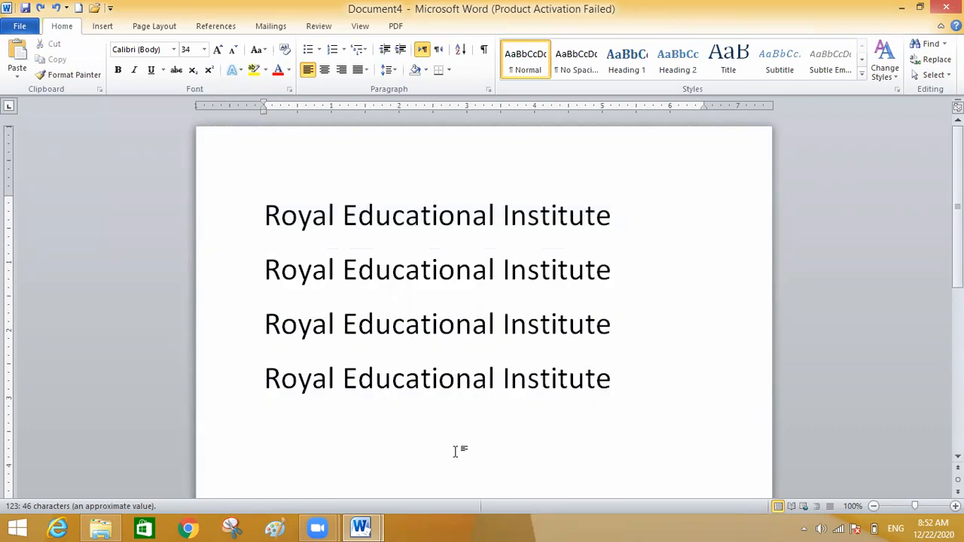
{"action": "double_click", "coordinate": [265, 216]}
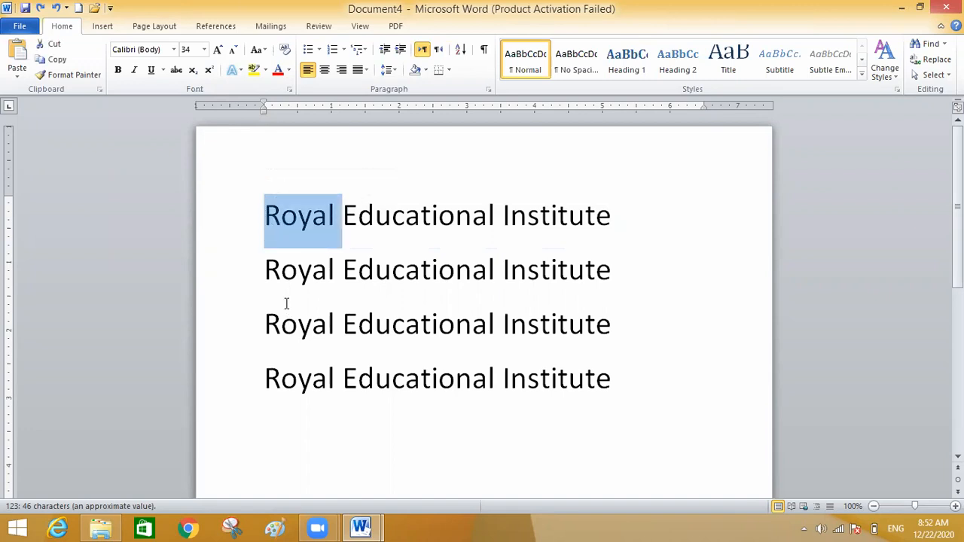
From the start of the first line, extend and shrink the selection until all four lines are selected, and deselect the text
{"action": "left_click", "coordinate": [267, 241]}
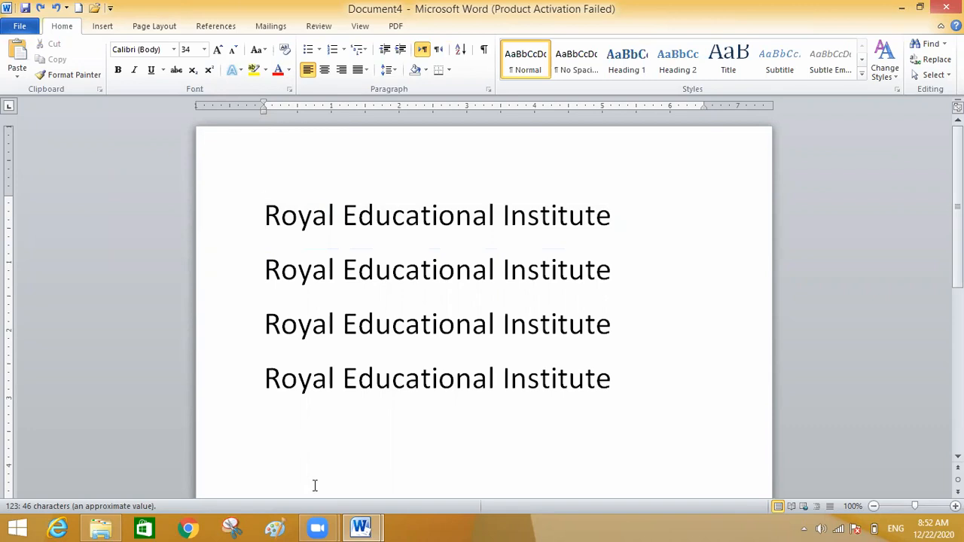
{"action": "key", "text": "shift+Right"}
{"action": "key", "text": "shift+Right"}
{"action": "key", "text": "shift+Down"}
{"action": "key", "text": "shift+Right"}
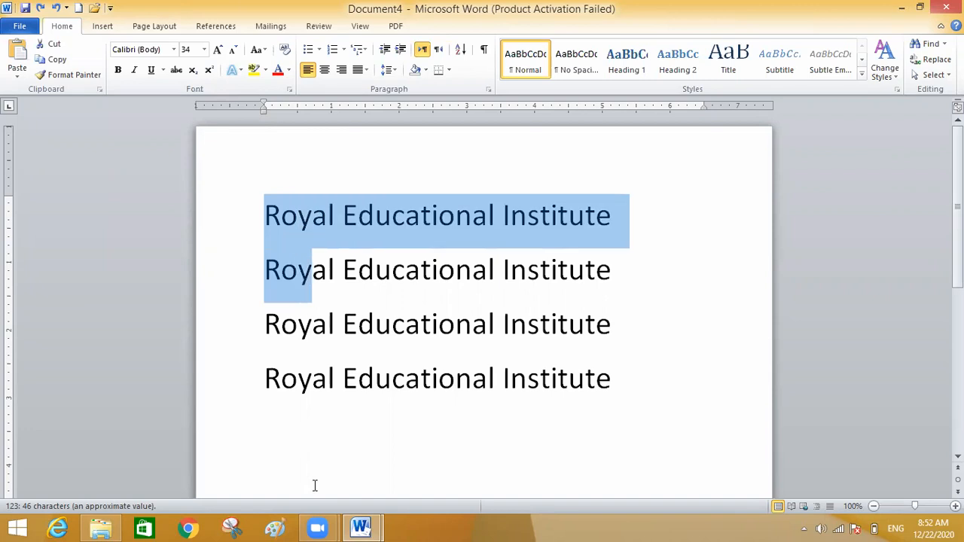
{"action": "key", "text": "shift+Right"}
{"action": "key", "text": "shift+Right"}
{"action": "key", "text": "shift+Right"}
{"action": "key", "text": "shift+Right"}
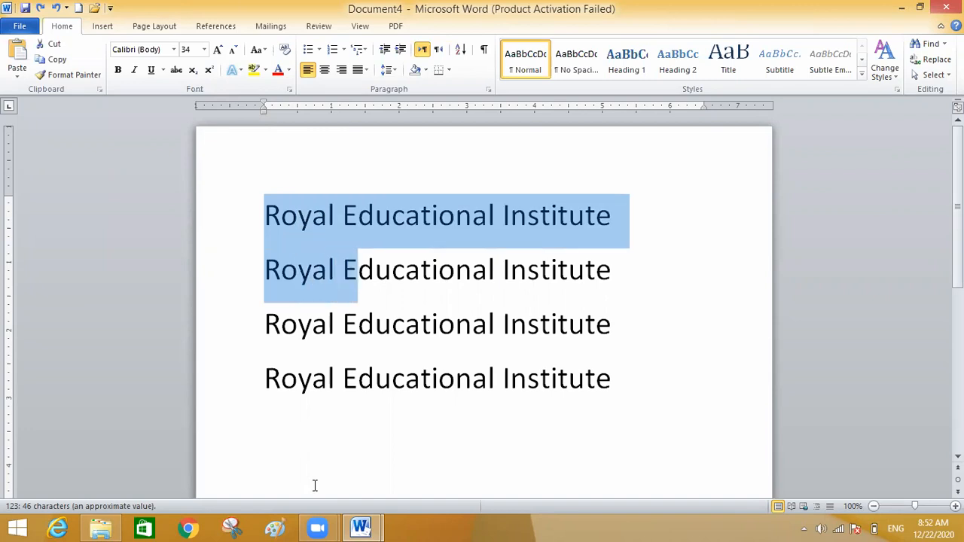
{"action": "key", "text": "shift+Down"}
{"action": "key", "text": "shift+Down"}
{"action": "key", "text": "shift+Down"}
{"action": "key", "text": "shift+Up"}
{"action": "key", "text": "shift+Up"}
{"action": "key", "text": "shift+Up"}
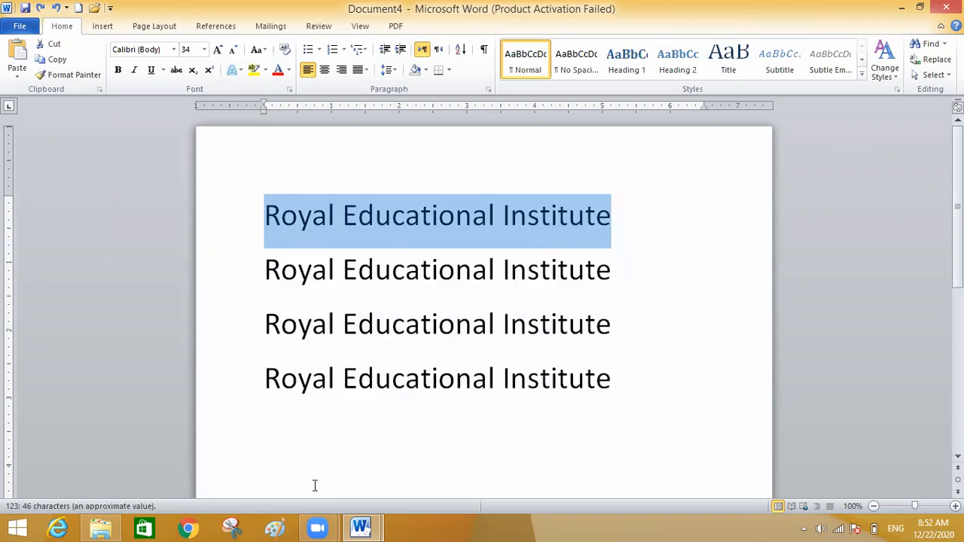
{"action": "key", "text": "shift+Right"}
{"action": "key", "text": "shift+Right"}
{"action": "key", "text": "shift+Down"}
{"action": "key", "text": "shift+Down"}
{"action": "key", "text": "shift+Down"}
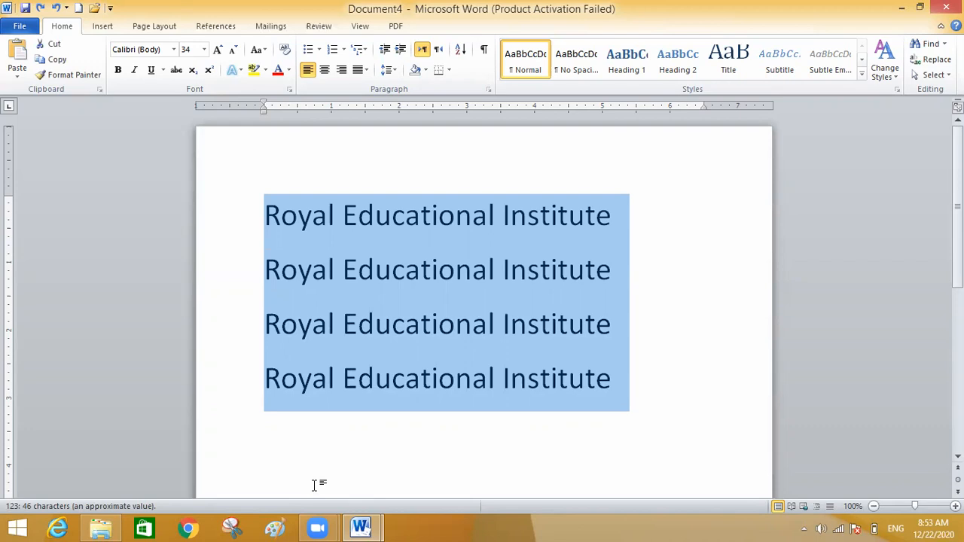
{"action": "left_click", "coordinate": [455, 324]}
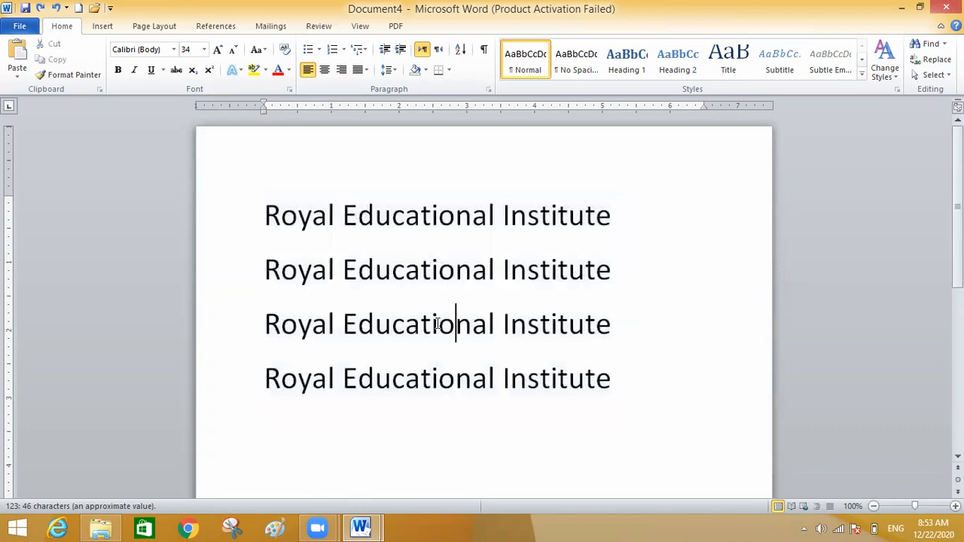
Select from "tional" in the second line through "Royal" in the fourth line and clear the character formatting of that text
{"action": "left_click", "coordinate": [422, 271]}
{"action": "key", "text": "shift+Left"}
{"action": "key", "text": "shift+Left"}
{"action": "key", "text": "shift+Left"}
{"action": "key", "text": "shift+Left"}
{"action": "key", "text": "shift+Left"}
{"action": "key", "text": "shift+Left"}
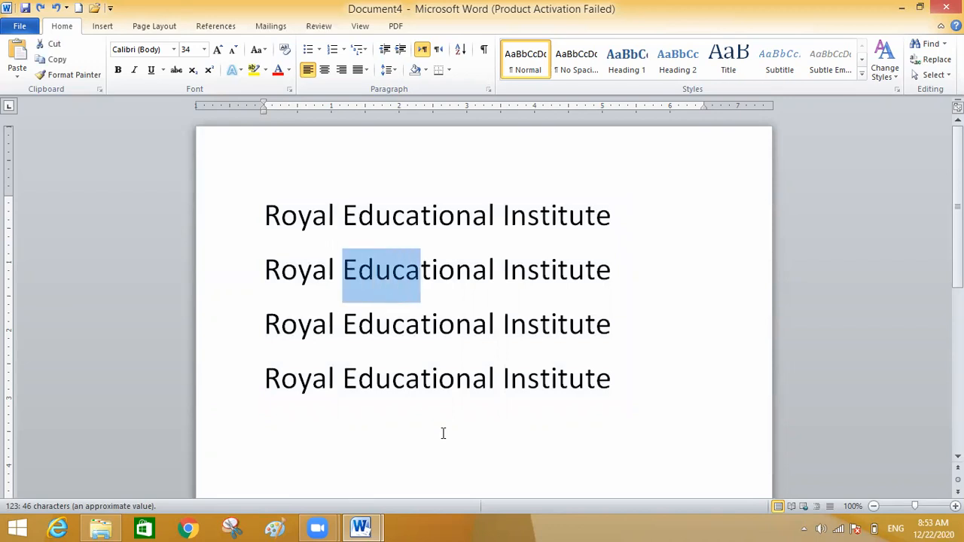
{"action": "key", "text": "shift+Left"}
{"action": "key", "text": "shift+Down"}
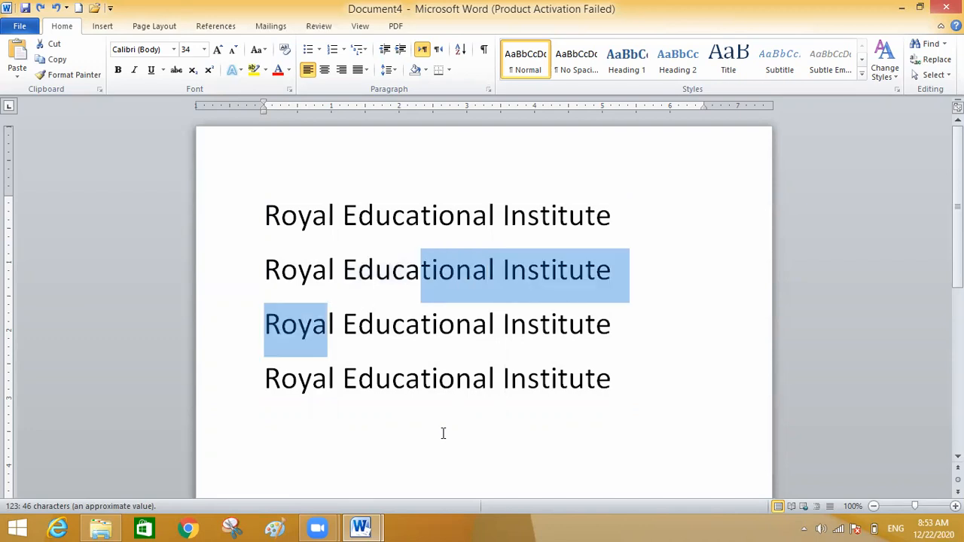
{"action": "key", "text": "shift+Right"}
{"action": "key", "text": "shift+Right"}
{"action": "key", "text": "shift+Down"}
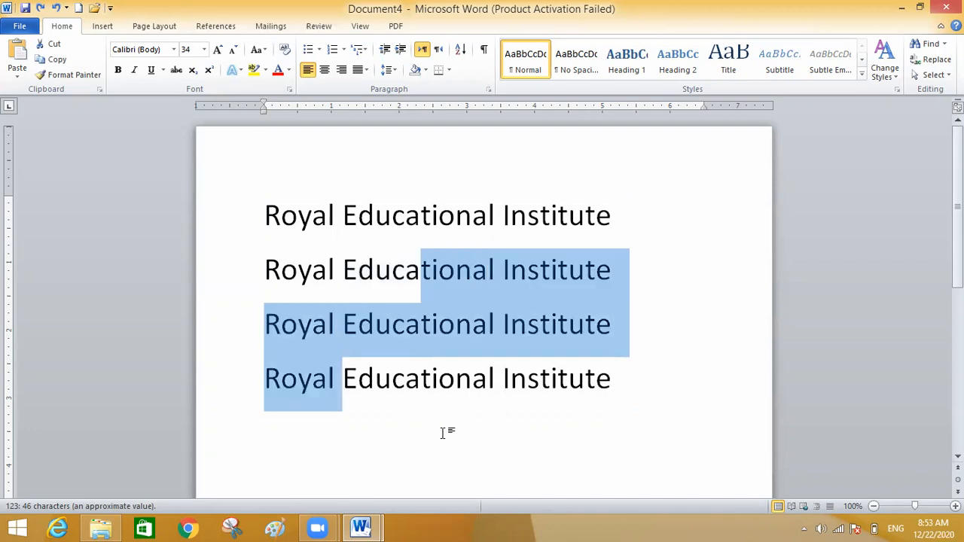
{"action": "key", "text": "ctrl+space"}
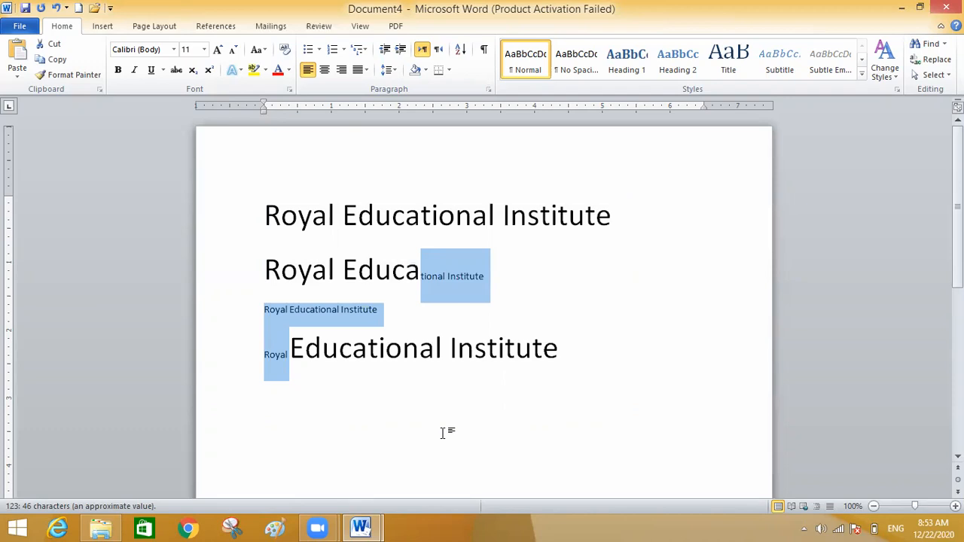
Undo the formatting reset and the addition of the fourth "Royal Educational Institute" line
{"action": "key", "text": "ctrl+z"}
{"action": "key", "text": "ctrl+z"}
{"action": "key", "text": "ctrl+z"}
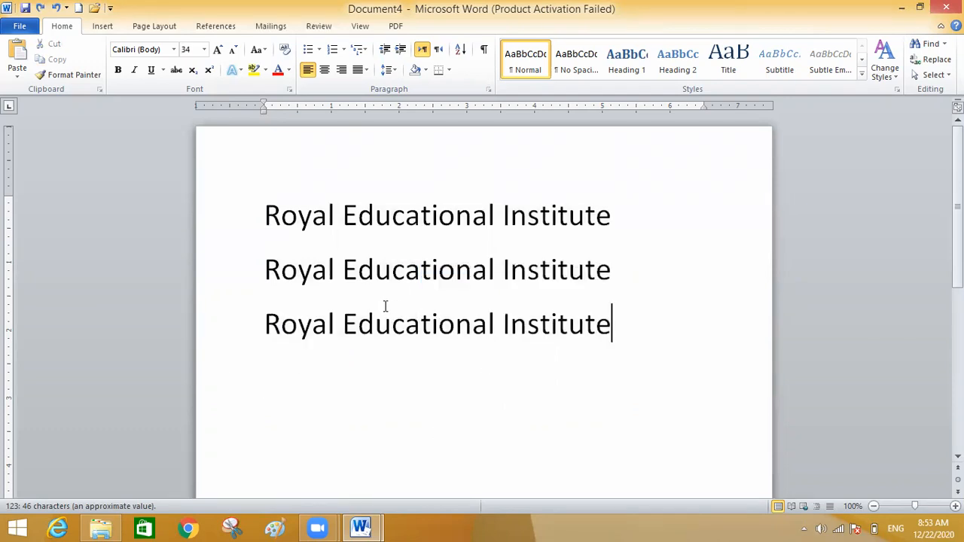
Select only the word "Royal" in the first line and deselect it
{"action": "left_click", "coordinate": [266, 216]}
{"action": "double_click", "coordinate": [267, 217]}
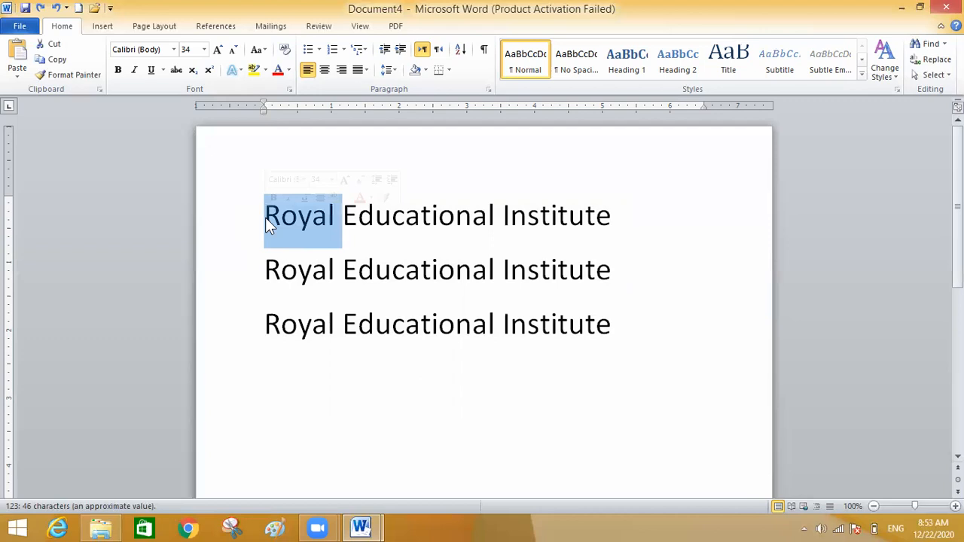
{"action": "left_click", "coordinate": [316, 311]}
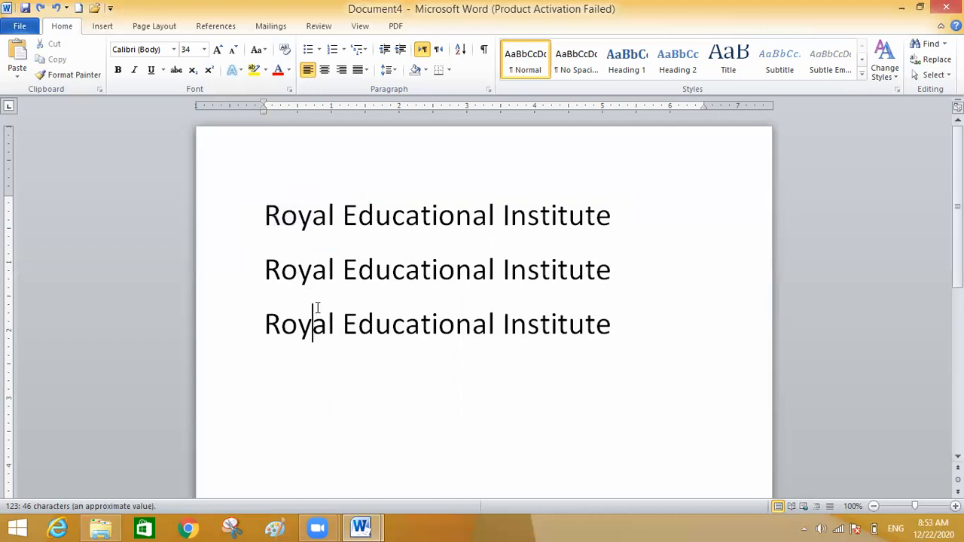
Select the entire first line "Royal Educational Institute" and clear the selection, repeating this three times
{"action": "left_click", "coordinate": [262, 220]}
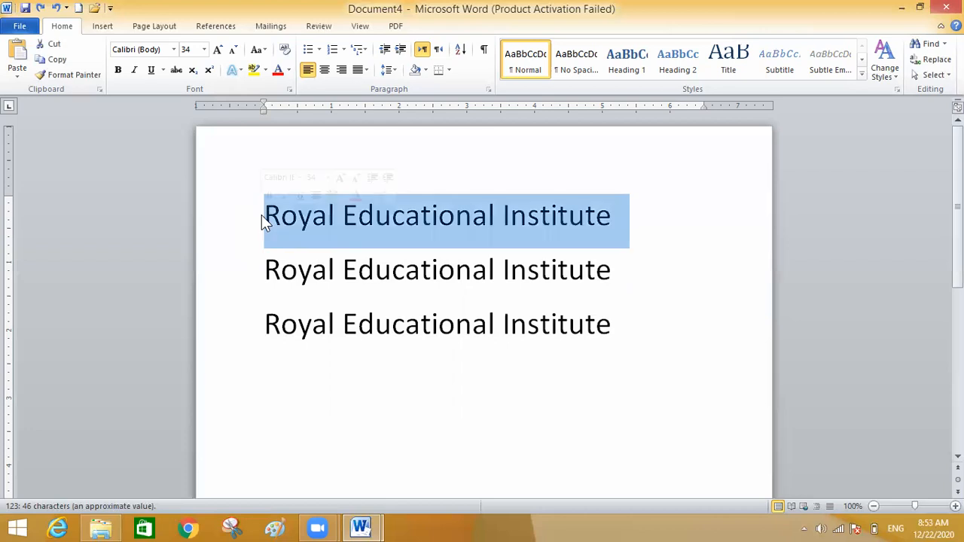
{"action": "left_click", "coordinate": [381, 439]}
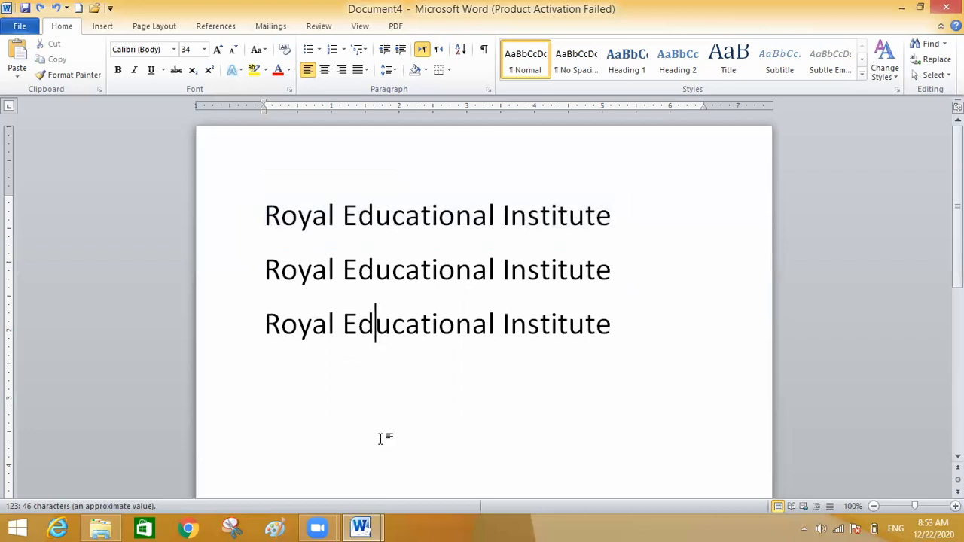
{"action": "left_click", "coordinate": [265, 218]}
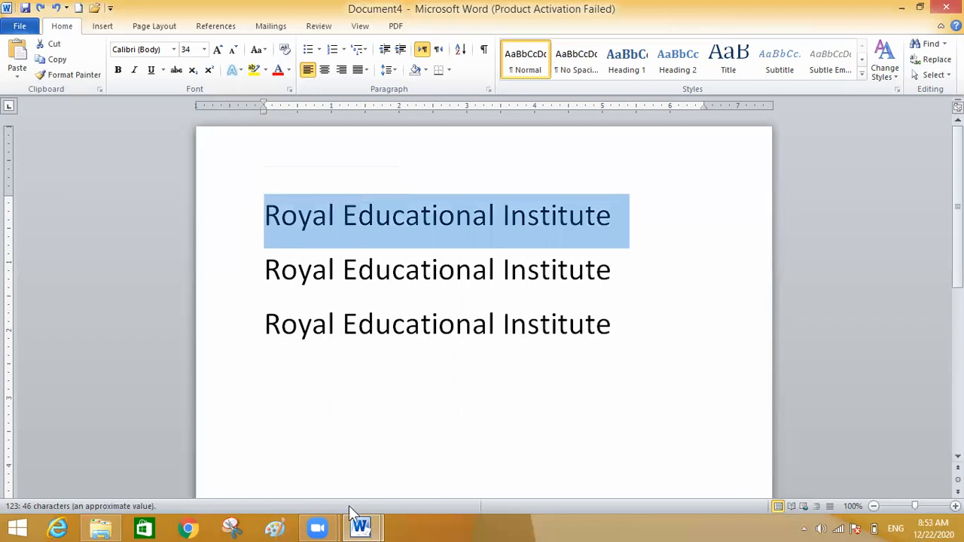
{"action": "left_click", "coordinate": [323, 394]}
{"action": "left_click", "coordinate": [260, 217]}
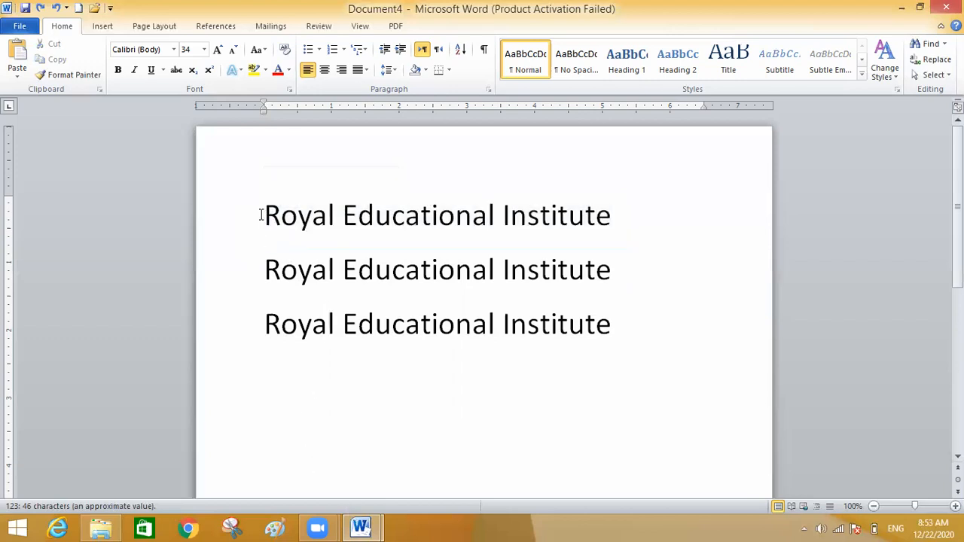
{"action": "left_click", "coordinate": [260, 218]}
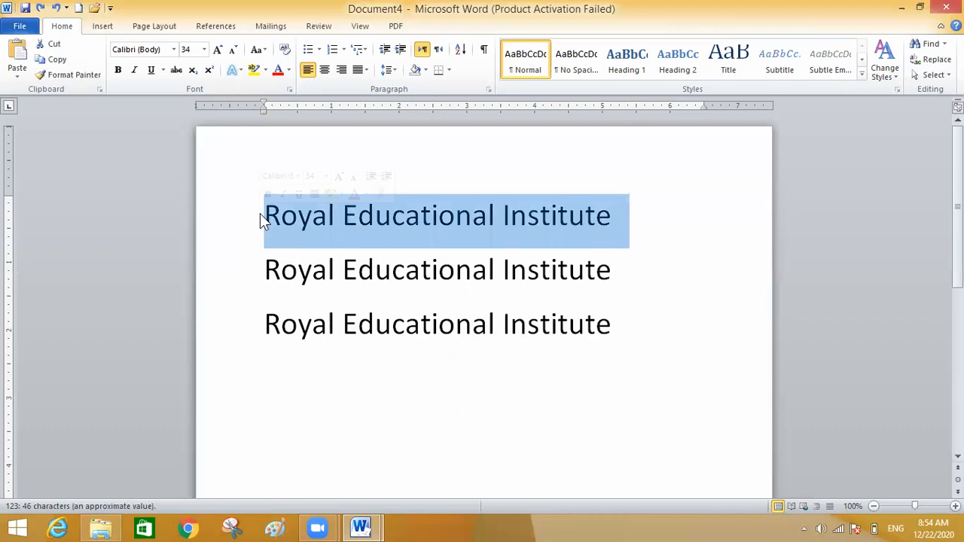
{"action": "left_click", "coordinate": [403, 395]}
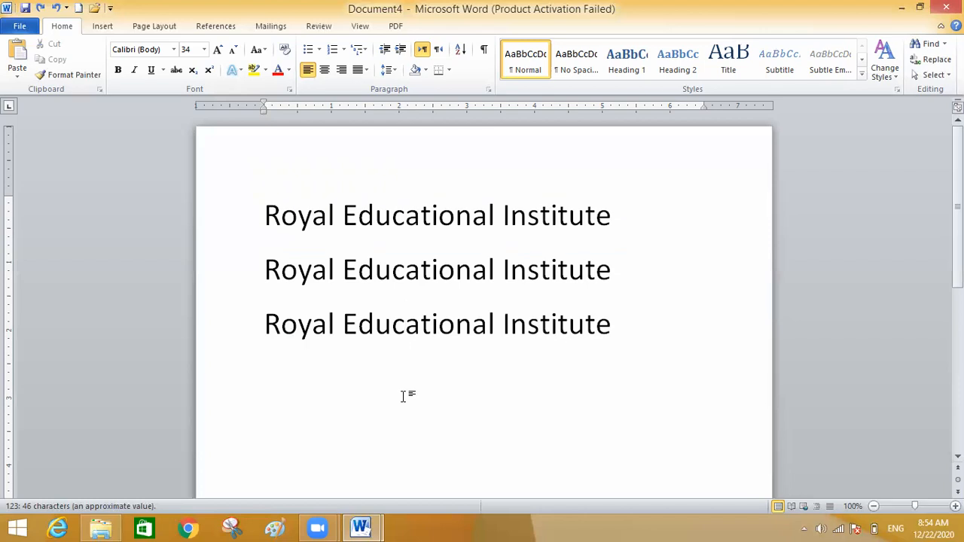
Underline all three lines of text, then undo the underline and deselect the text
{"action": "key", "text": "ctrl+a"}
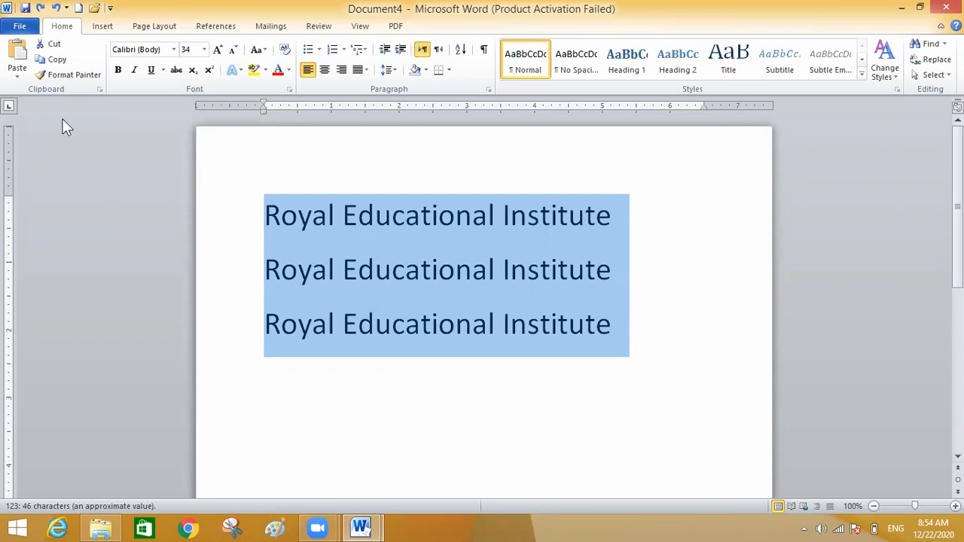
{"action": "left_click", "coordinate": [148, 71]}
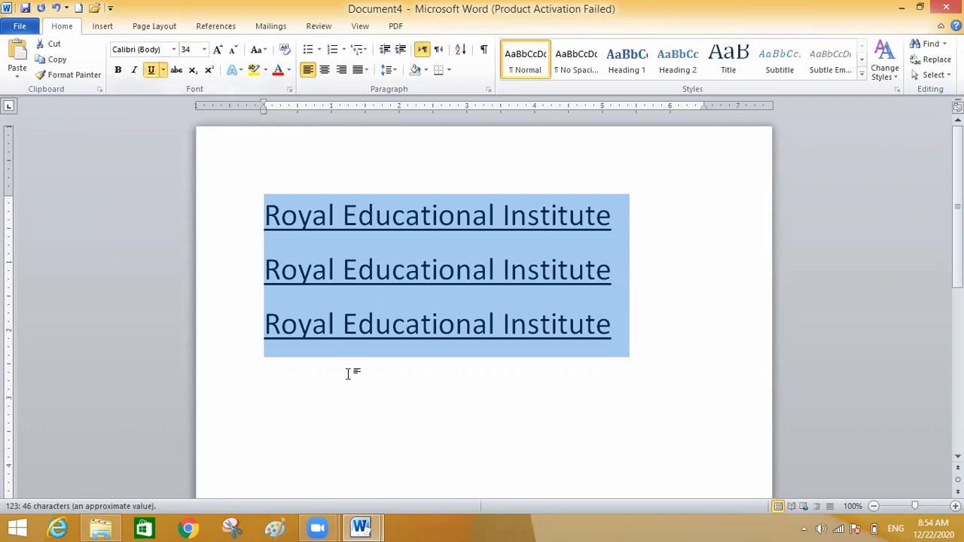
{"action": "left_click", "coordinate": [434, 441]}
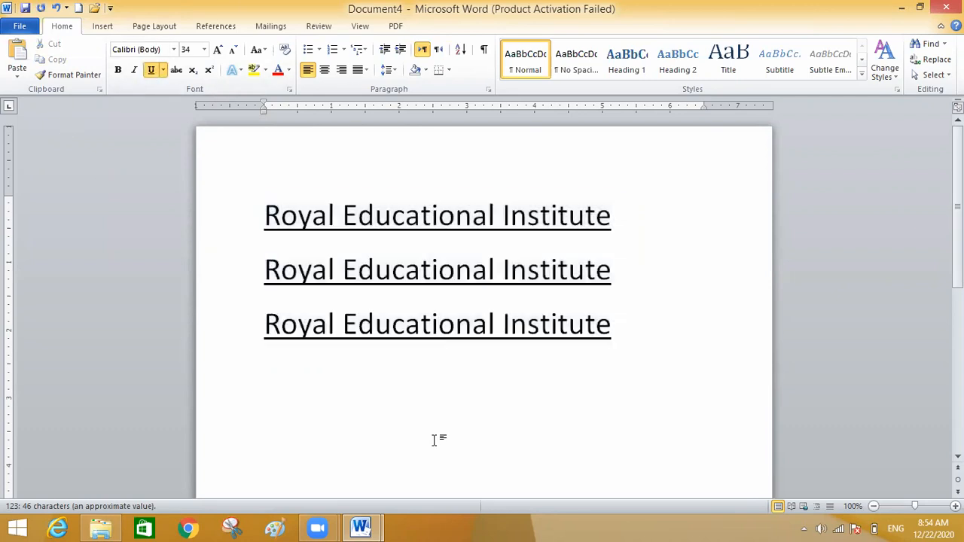
{"action": "key", "text": "ctrl+a"}
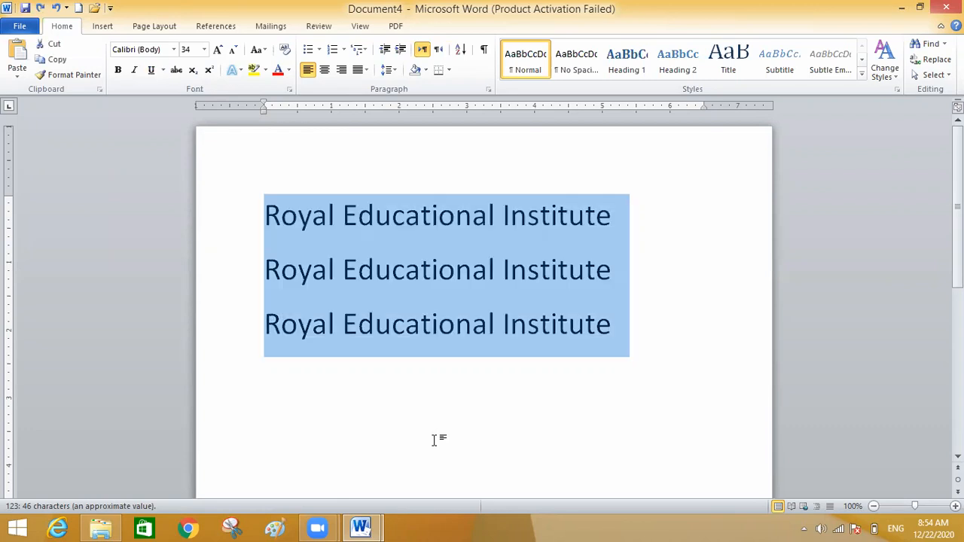
{"action": "left_click", "coordinate": [436, 457]}
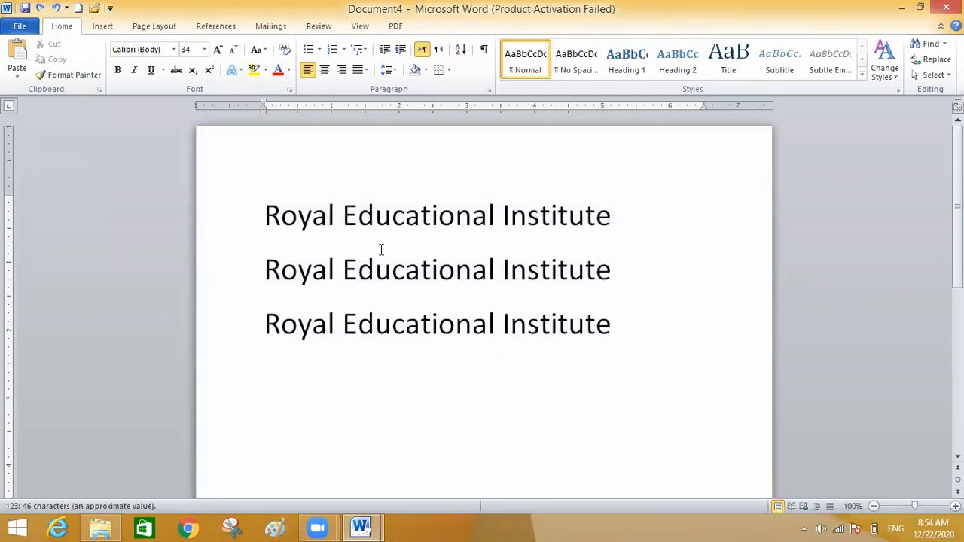
Select the word "Educational" in the first line and cut it twice, undoing the cut each time
{"action": "left_click", "coordinate": [347, 215]}
{"action": "left_click_drag", "start_coordinate": [391, 213], "coordinate": [492, 214]}
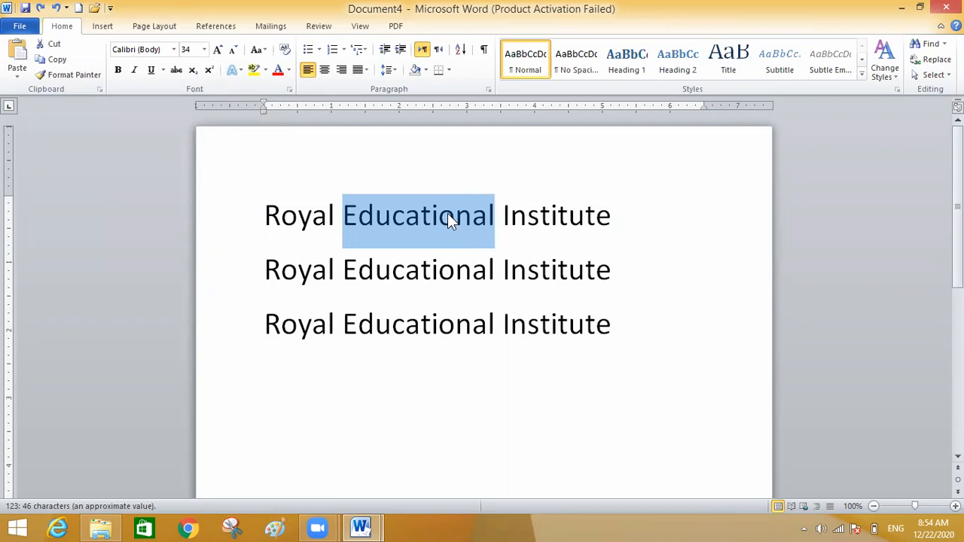
{"action": "left_click", "coordinate": [55, 42]}
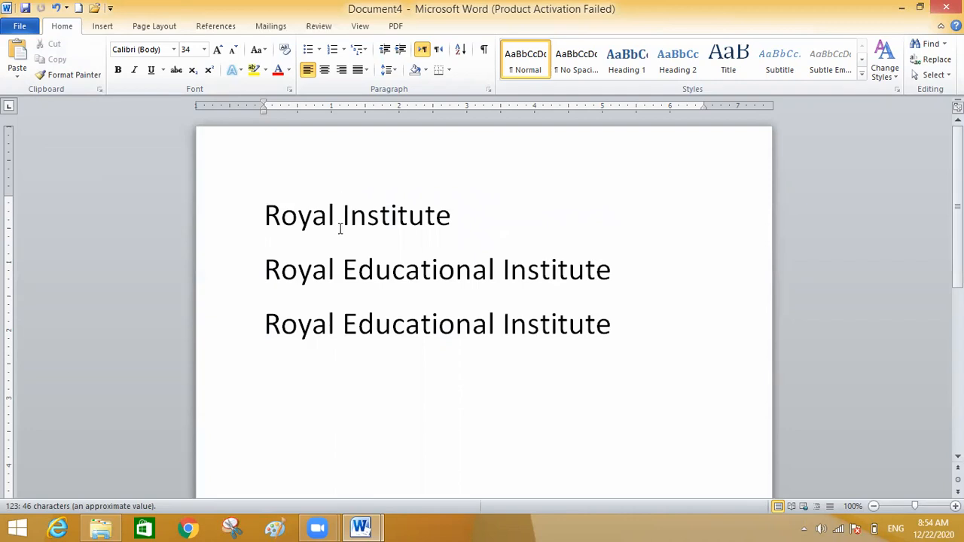
{"action": "key", "text": "ctrl+z"}
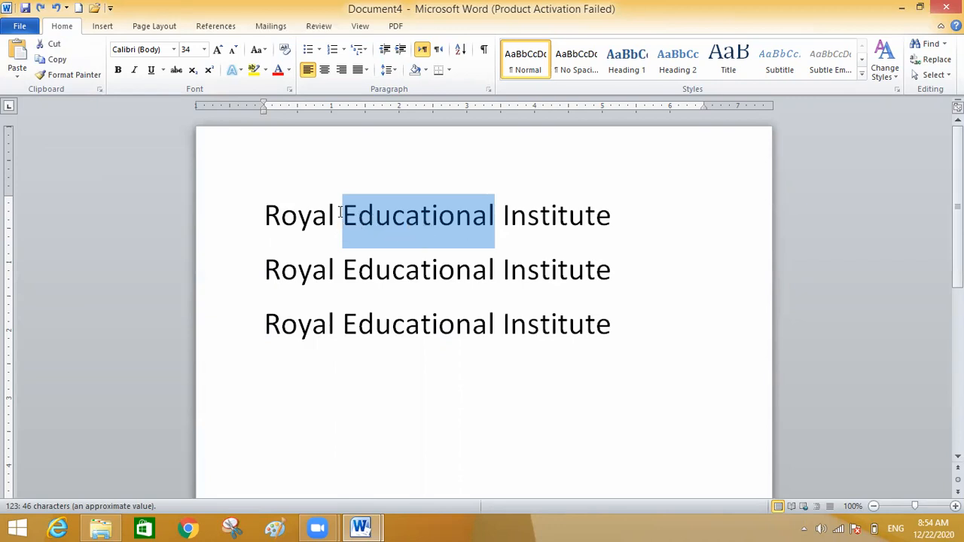
{"action": "right_click", "coordinate": [422, 232]}
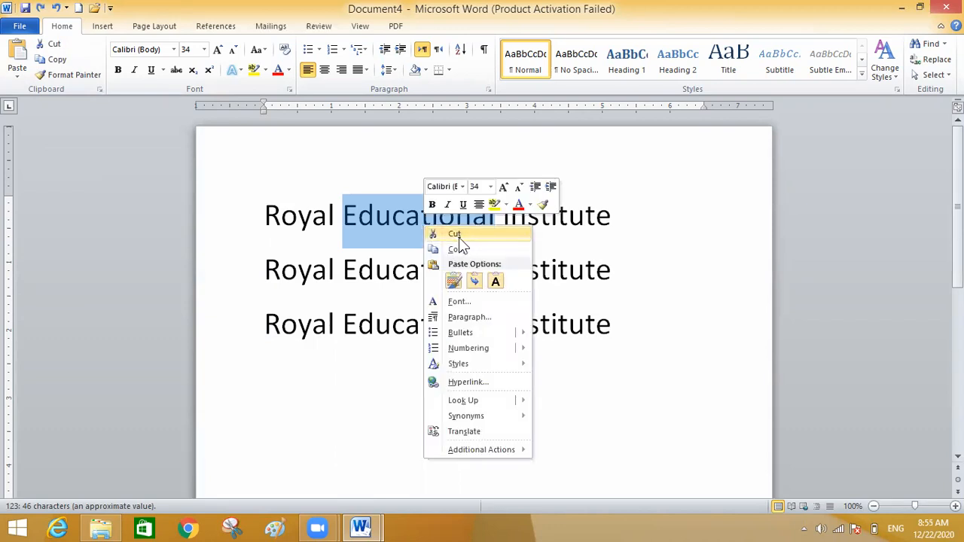
{"action": "left_click", "coordinate": [459, 238]}
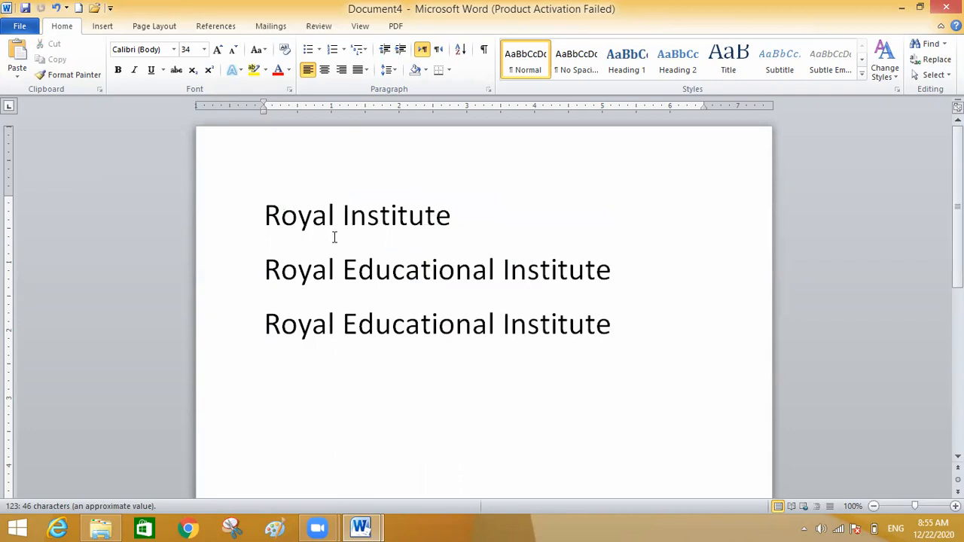
{"action": "key", "text": "ctrl+z"}
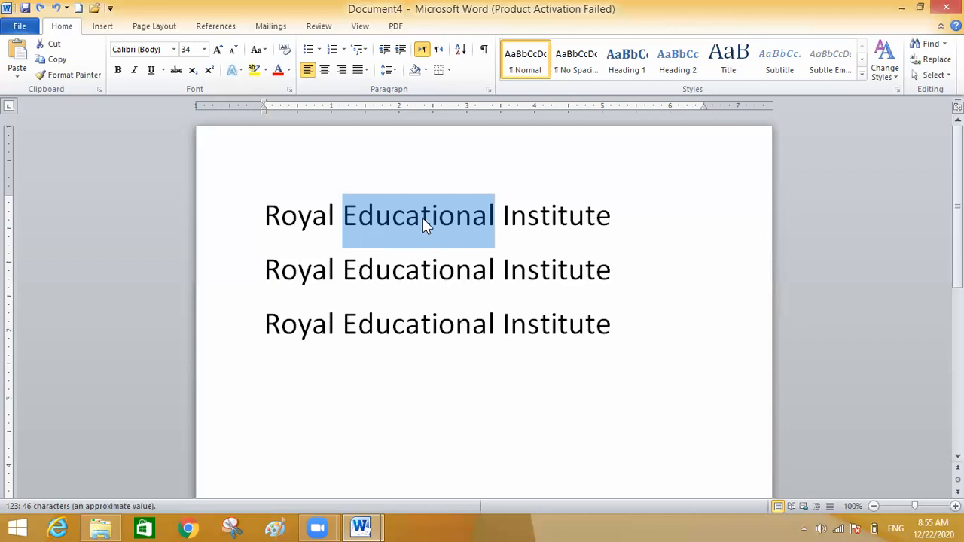
Cut "Educational" from the first line, paste it two lines below the third line, and undo the paste
{"action": "key", "text": "ctrl+x"}
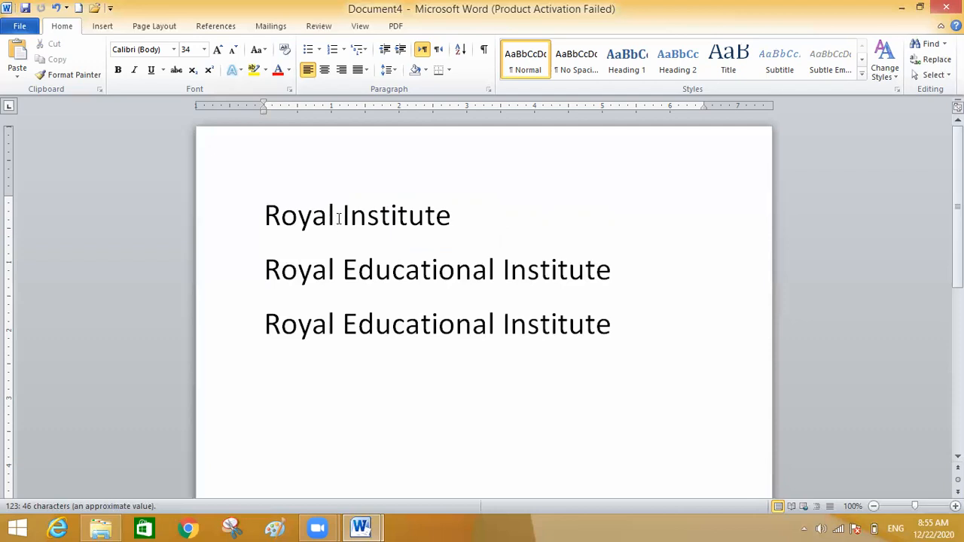
{"action": "left_click", "coordinate": [613, 331]}
{"action": "key", "text": "Return"}
{"action": "key", "text": "Return"}
{"action": "left_click", "coordinate": [18, 51]}
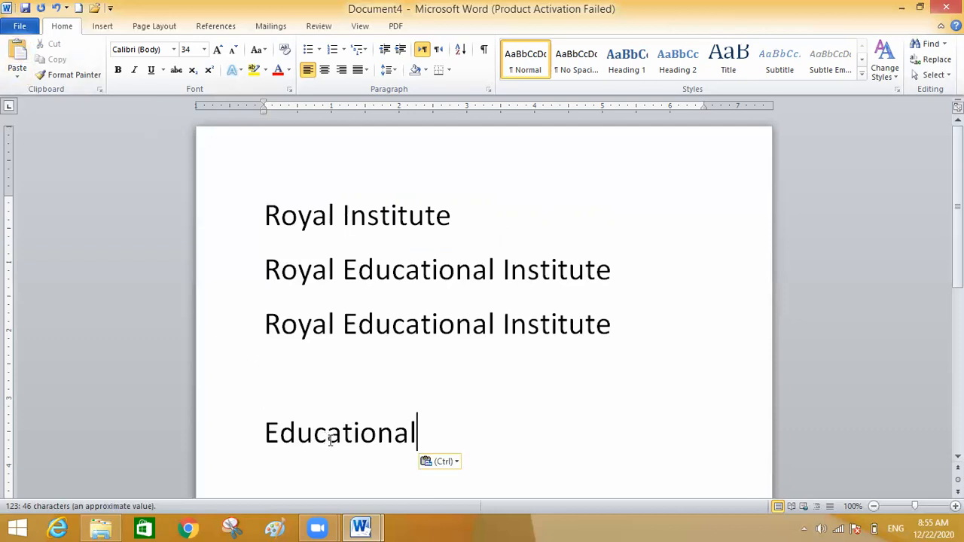
{"action": "key", "text": "ctrl+z"}
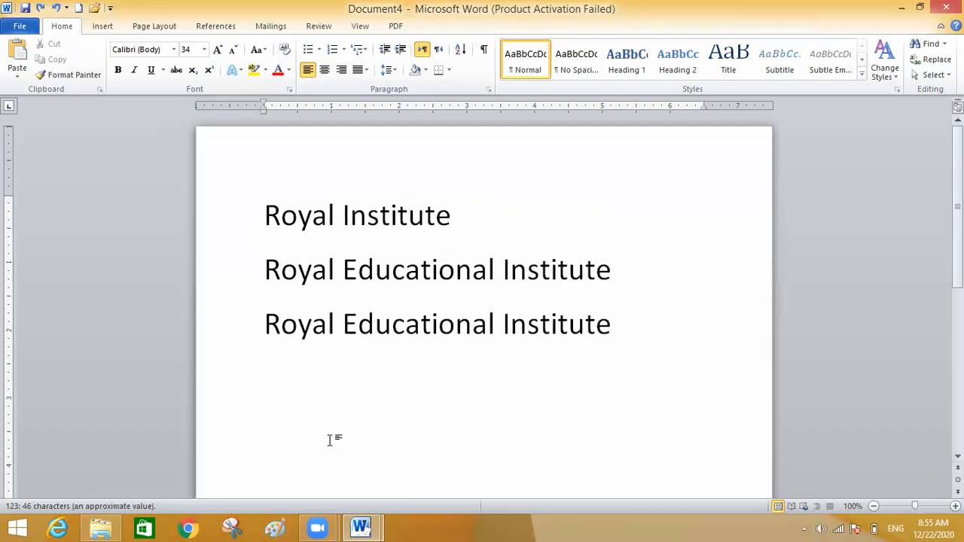
Paste "Educational" at the insertion point below the three lines with its source formatting kept, and undo the paste
{"action": "right_click", "coordinate": [263, 432]}
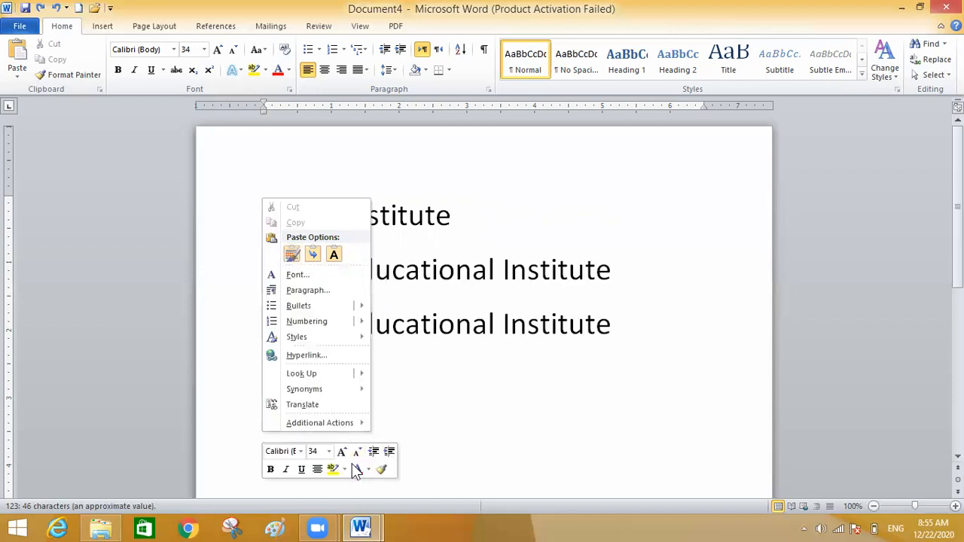
{"action": "left_click", "coordinate": [292, 254]}
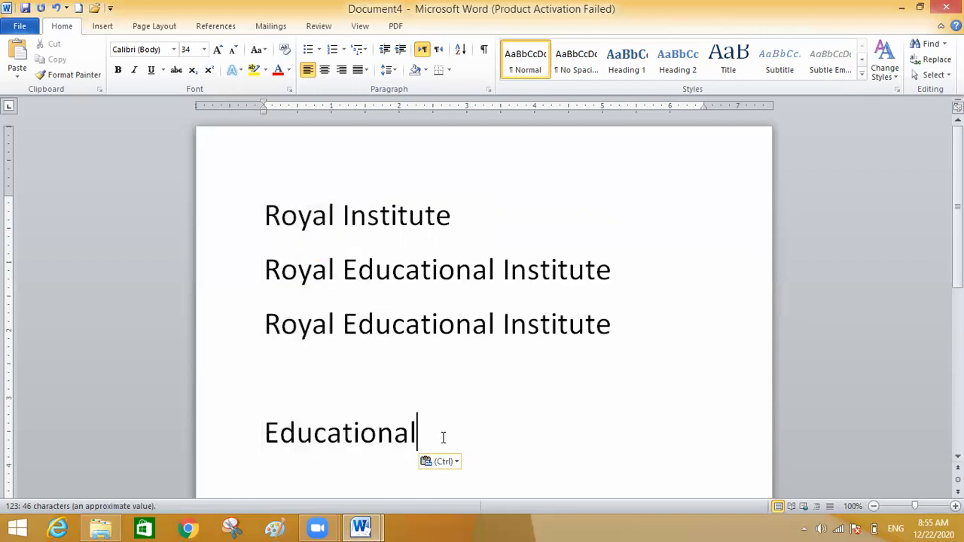
{"action": "key", "text": "ctrl+z"}
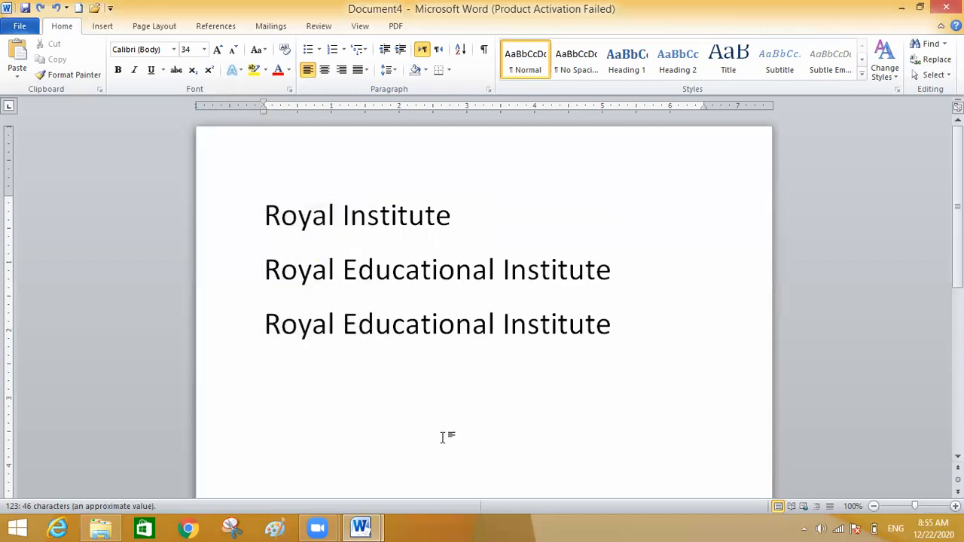
Paste "Educational" once more below the three lines, then undo the paste, the blank lines and the cut
{"action": "key", "text": "ctrl+v"}
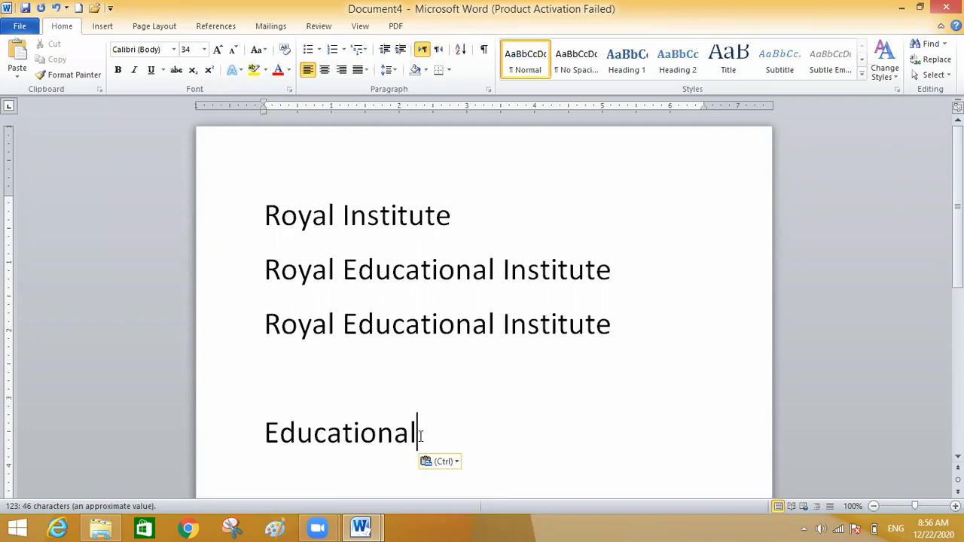
{"action": "key", "text": "ctrl+z"}
{"action": "key", "text": "ctrl+z"}
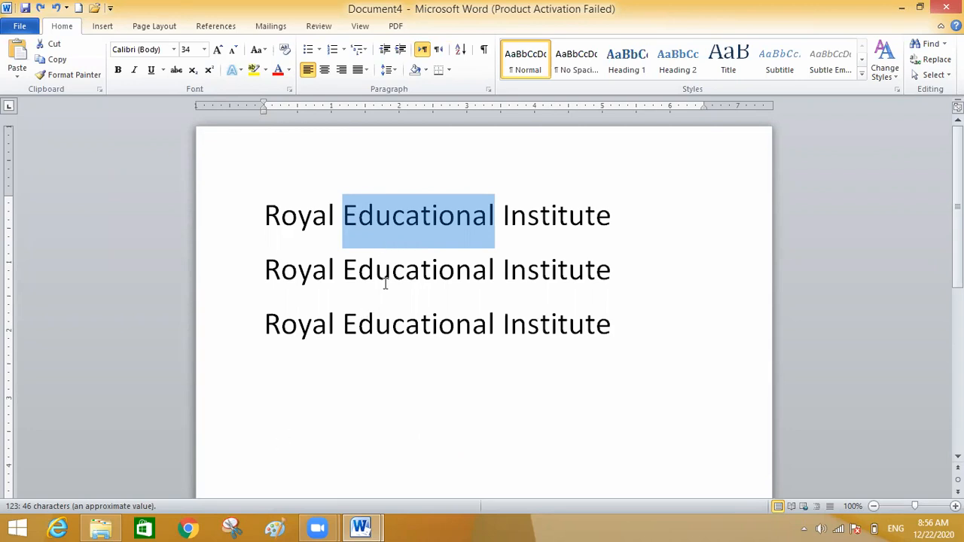
Copy "Educational" from the first line and paste it on two consecutive lines, leaving one blank line below the third line
{"action": "left_click", "coordinate": [58, 61]}
{"action": "left_click", "coordinate": [276, 386]}
{"action": "key", "text": "Return"}
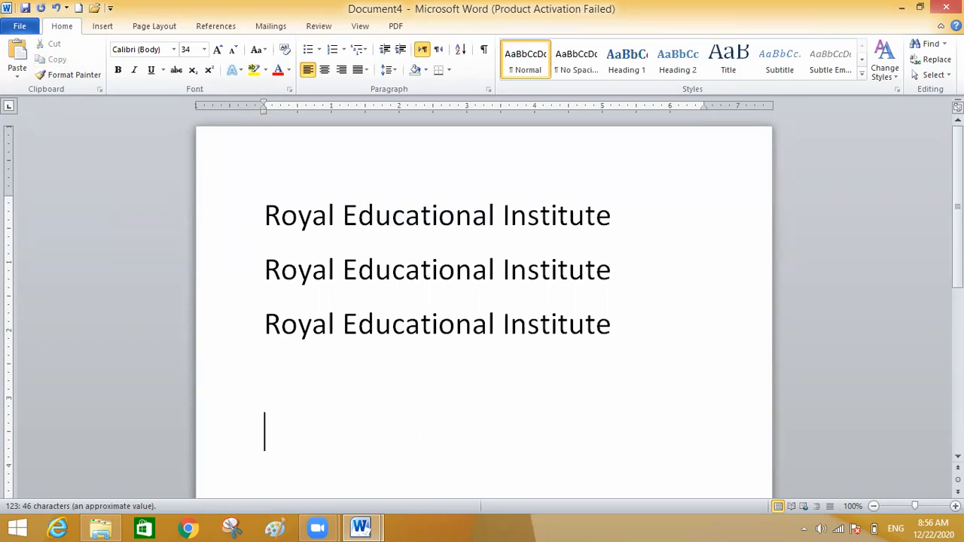
{"action": "left_click", "coordinate": [19, 51]}
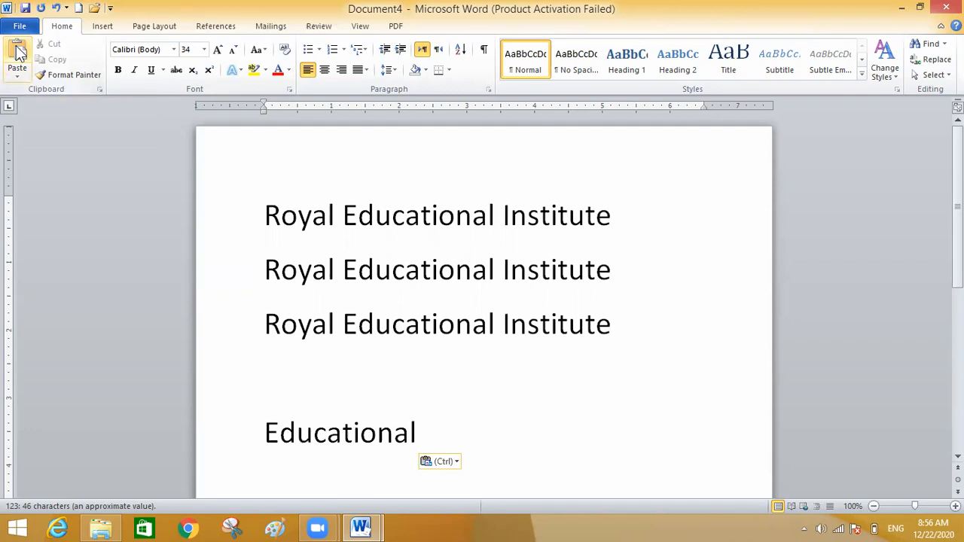
{"action": "key", "text": "Return"}
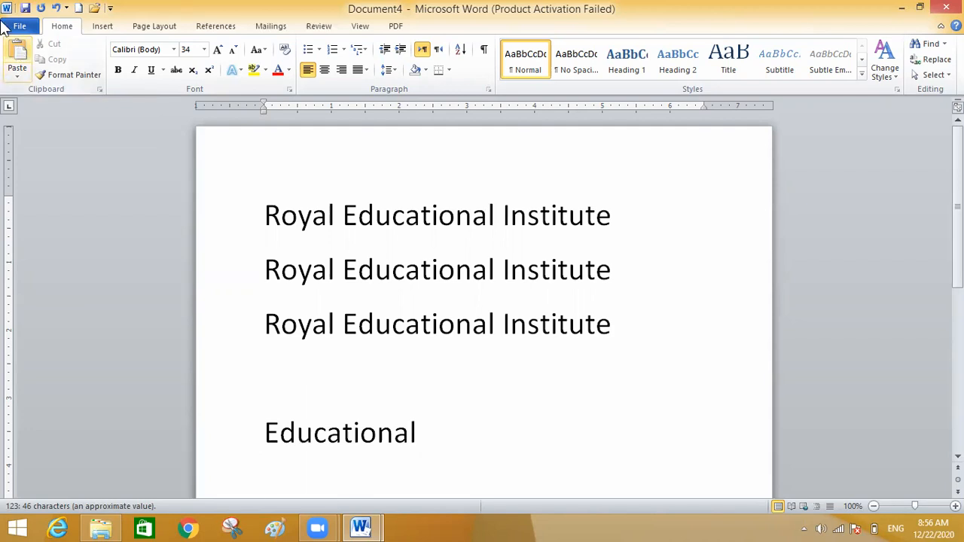
{"action": "left_click", "coordinate": [18, 59]}
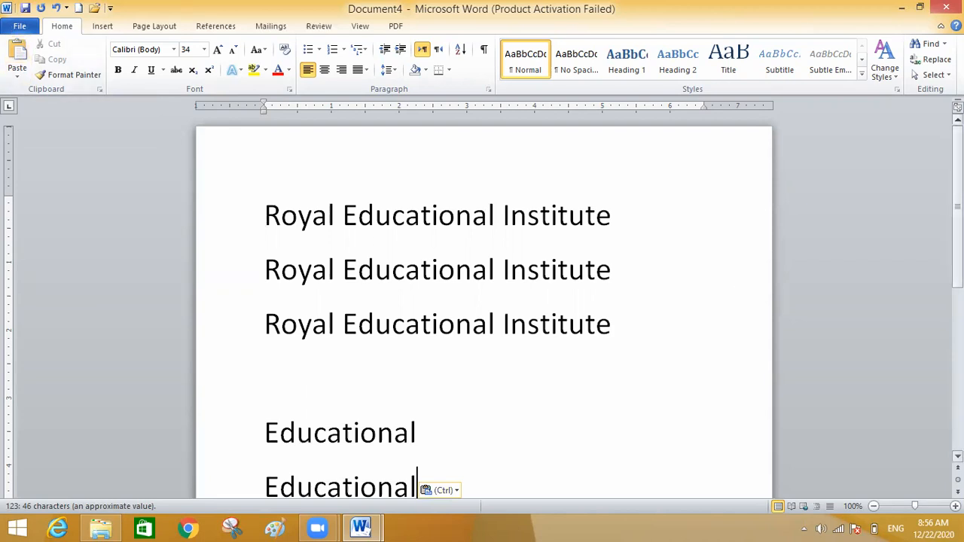
Paste another copy of "Educational" on the blank line beneath the third "Royal Educational Institute"
{"action": "scroll", "coordinate": [491, 296], "scroll_direction": "down", "scroll_amount": 3}
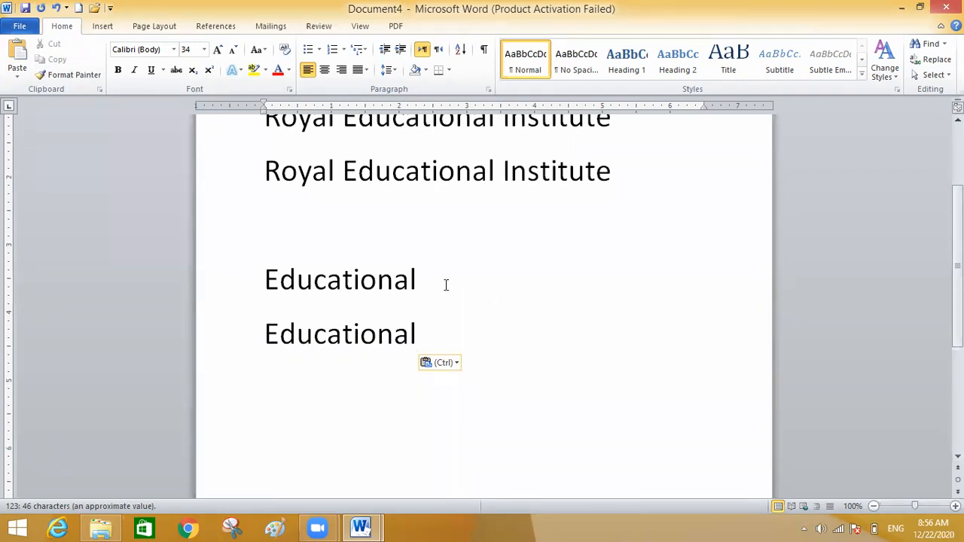
{"action": "left_click", "coordinate": [273, 218]}
{"action": "left_click", "coordinate": [15, 58]}
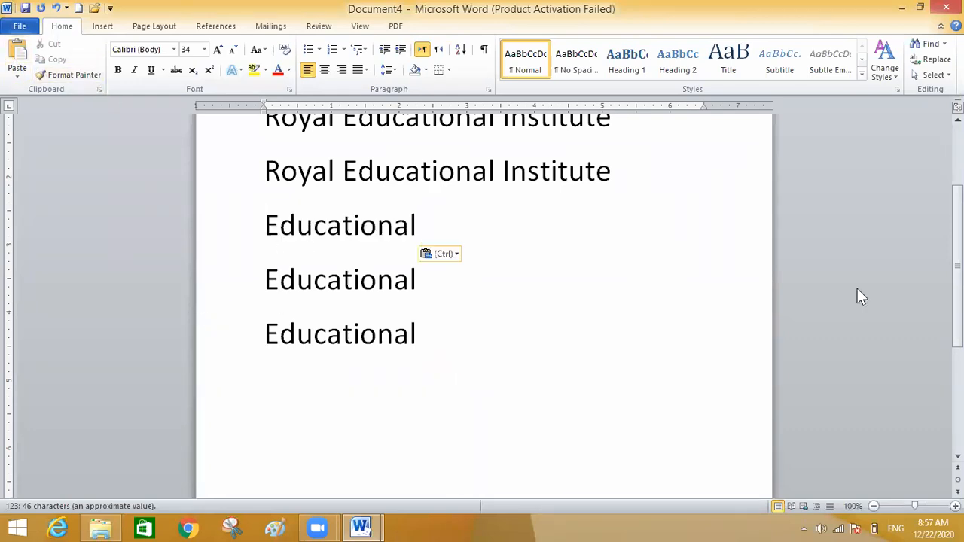
Copy "Royal" from the third "Royal Educational Institute" line and paste it after the first standalone "Educational"
{"action": "scroll", "coordinate": [825, 258], "scroll_direction": "up", "scroll_amount": 3}
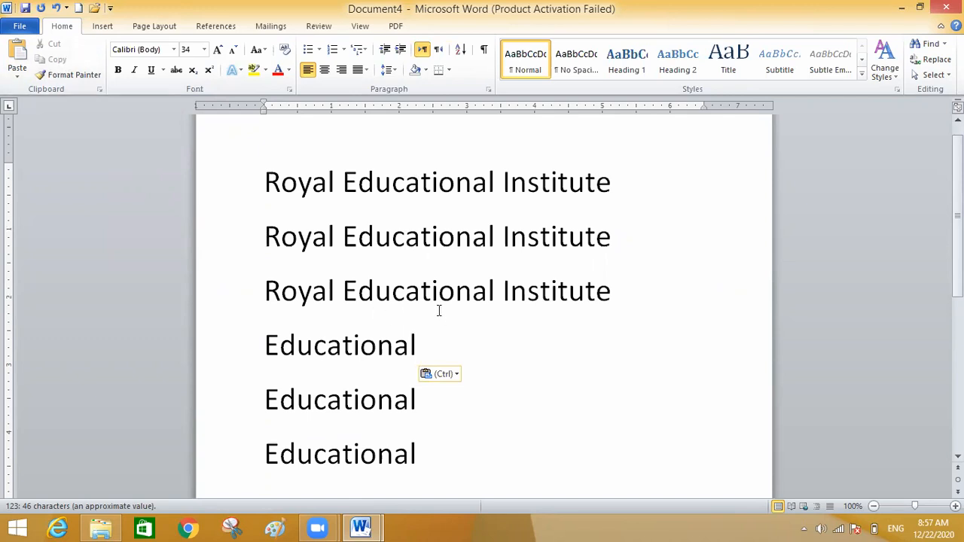
{"action": "left_click_drag", "start_coordinate": [262, 290], "coordinate": [326, 294]}
{"action": "right_click", "coordinate": [313, 292]}
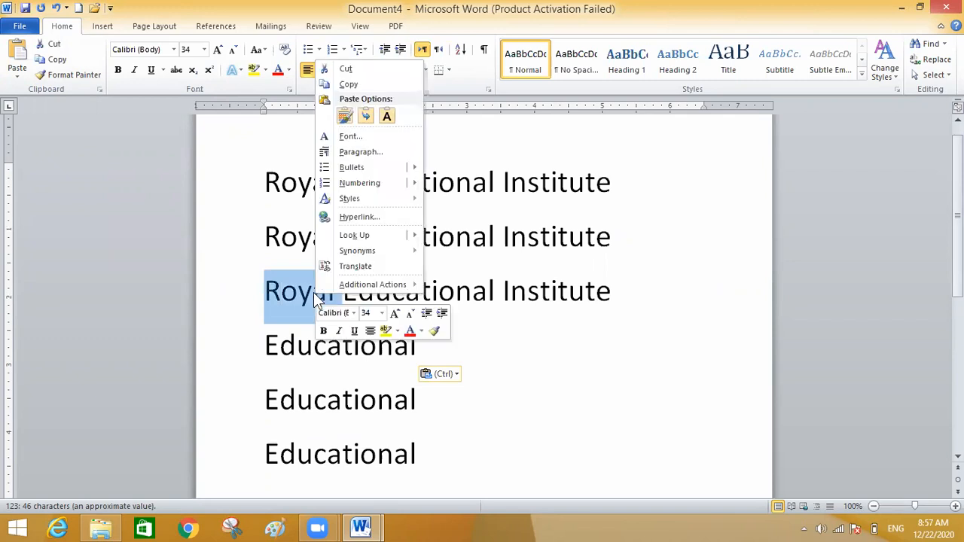
{"action": "left_click", "coordinate": [348, 85]}
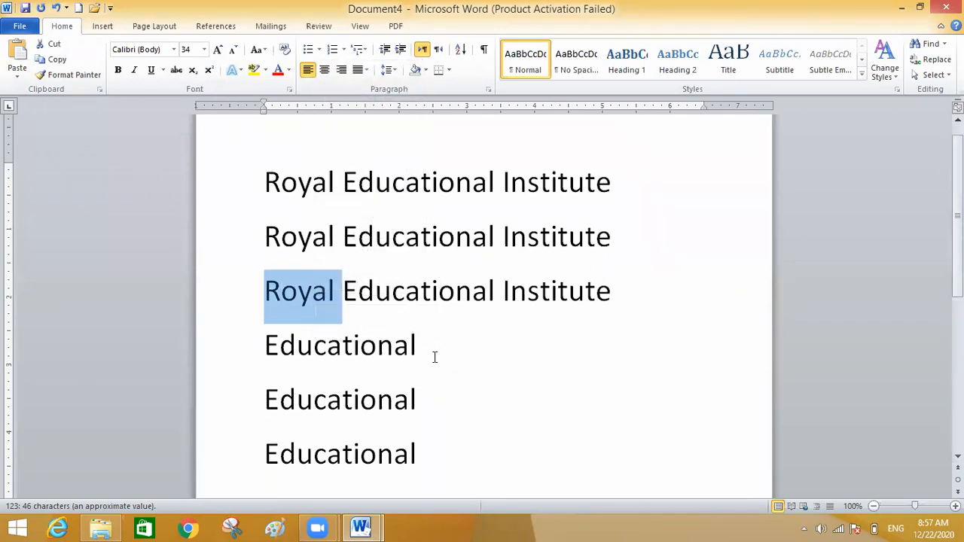
{"action": "left_click", "coordinate": [435, 357]}
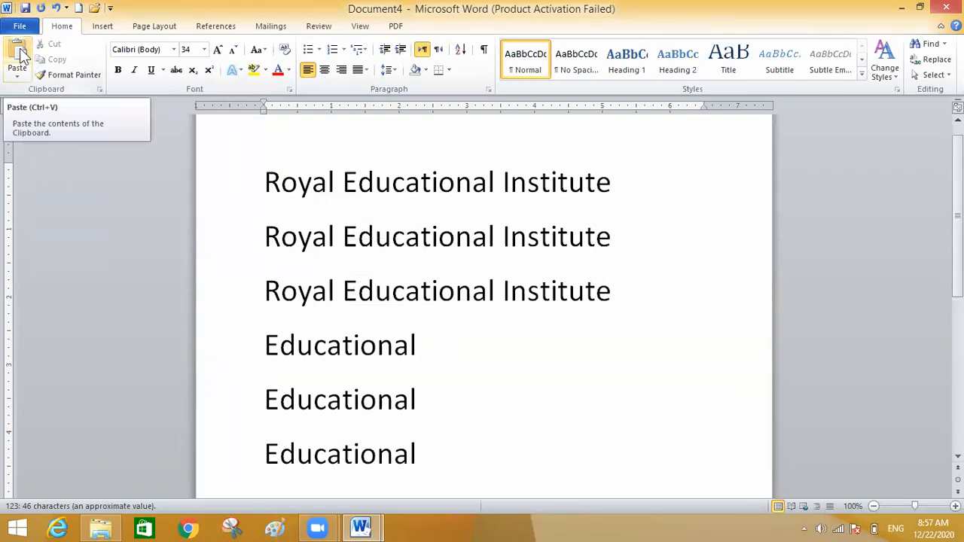
{"action": "left_click", "coordinate": [21, 54]}
{"action": "left_click", "coordinate": [520, 412]}
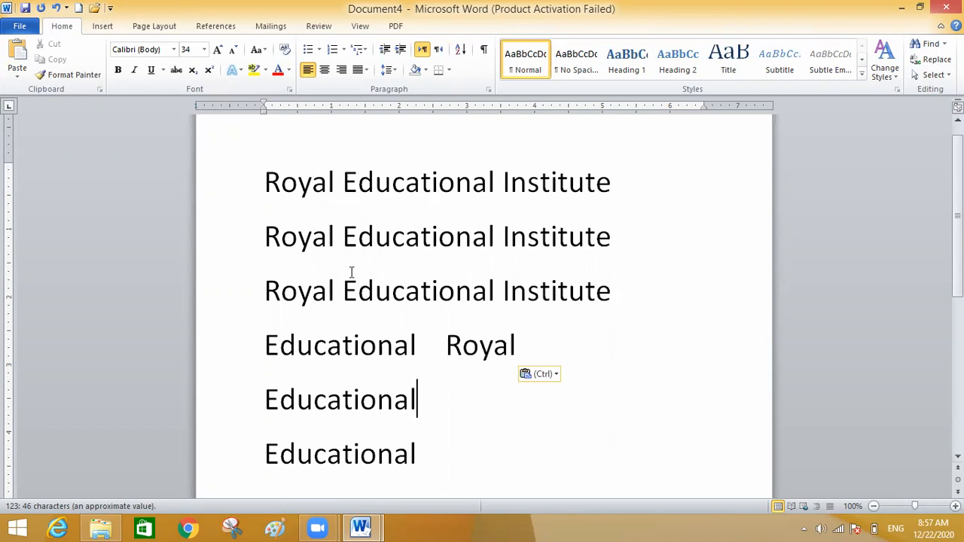
Select all the text in the document, from the first line to the last "Educational", and delete it
{"action": "left_click", "coordinate": [267, 188]}
{"action": "left_click_drag", "start_coordinate": [265, 189], "coordinate": [452, 480]}
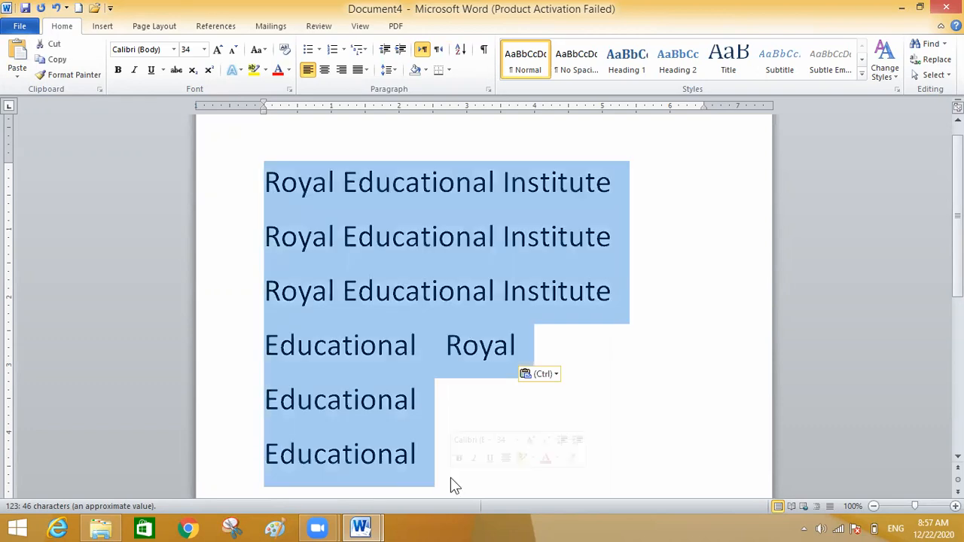
{"action": "key", "text": "BackSpace"}
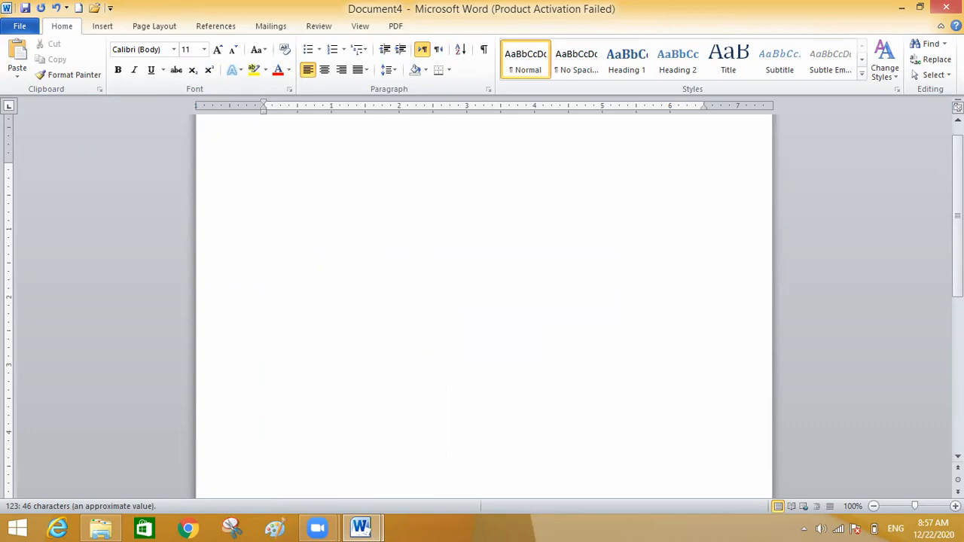
{"action": "key", "text": "BackSpace"}
Write three lines: "Create a new file", "How to save a file" and "How to open a file"
{"action": "type", "text": "reate a new file How to"}
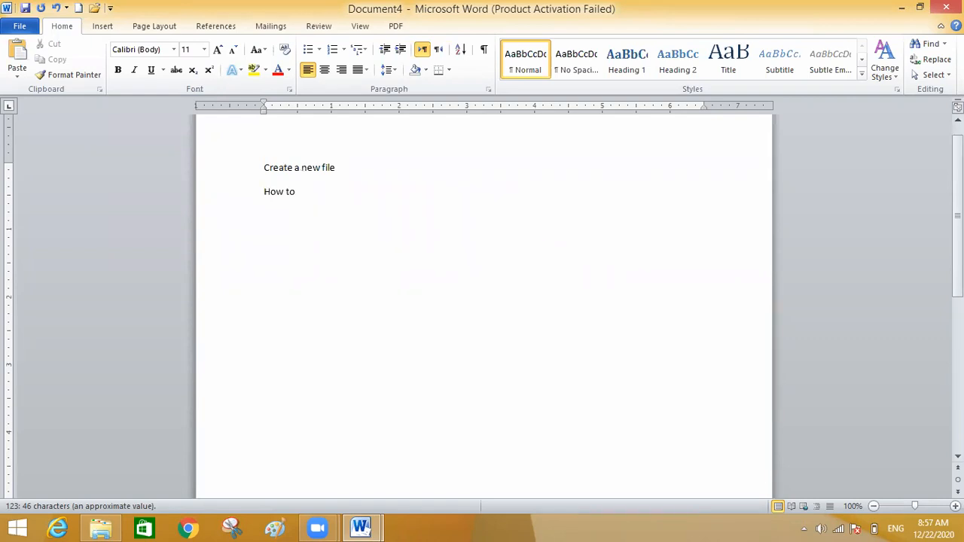
{"action": "type", "text": " save a file"}
{"action": "key", "text": "Return"}
{"action": "type", "text": "How to open a file"}
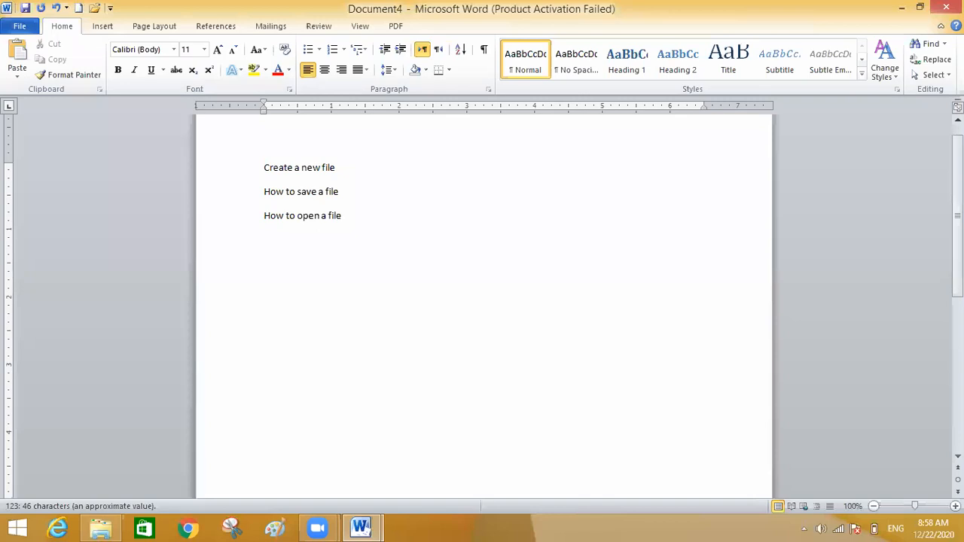
Add four more lines below the list: "Select the data", "Cut", "Copy" and "paste"
{"action": "key", "text": "Return"}
{"action": "type", "text": "cu"}
{"action": "key", "text": "BackSpace"}
{"action": "type", "text": "select the date"}
{"action": "key", "text": "Return"}
{"action": "type", "text": "cut "}
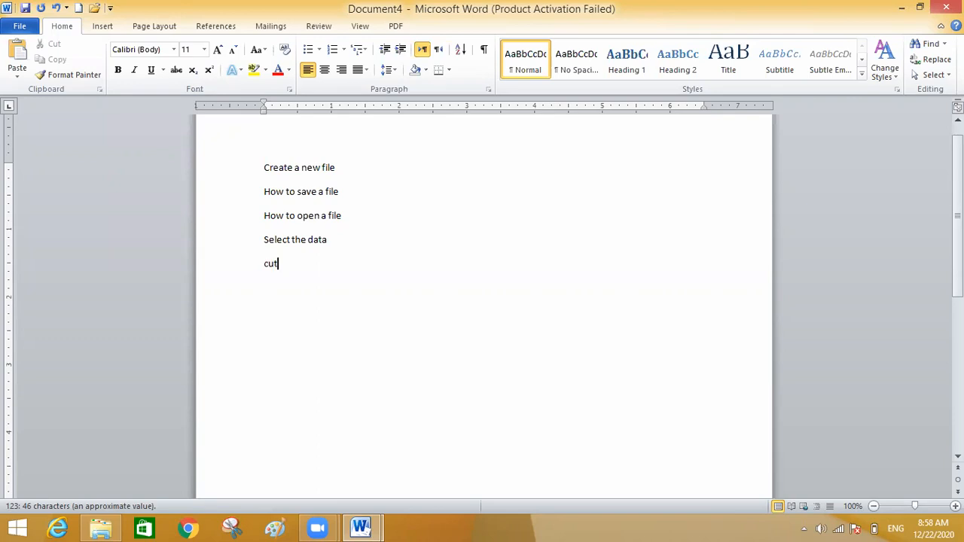
{"action": "type", "text": "copt"}
{"action": "key", "text": "BackSpace"}
{"action": "type", "text": "y"}
{"action": "key", "text": "Return"}
{"action": "type", "text": "paste"}
Enlarge the font of all seven lines to size 28
{"action": "left_click_drag", "start_coordinate": [261, 163], "coordinate": [321, 324]}
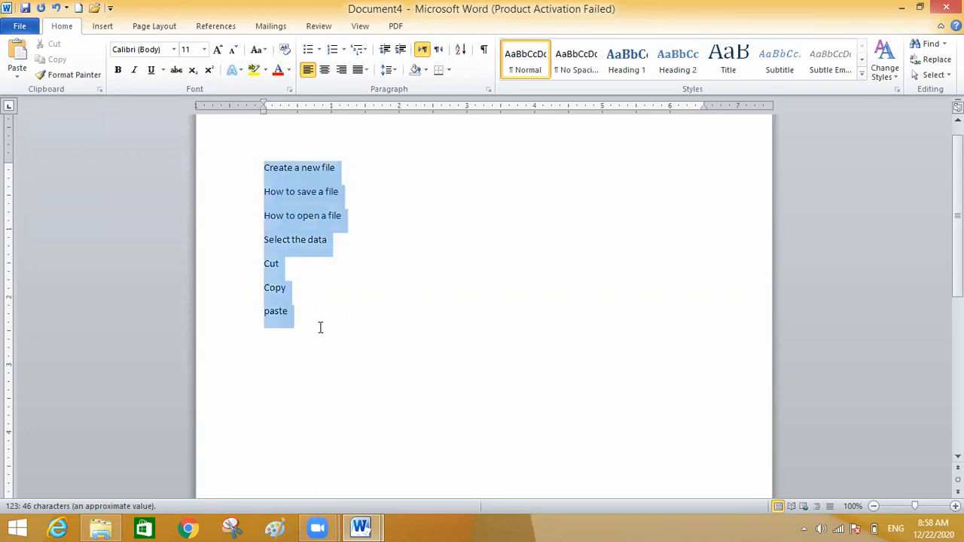
{"action": "left_click", "coordinate": [218, 51]}
{"action": "left_click", "coordinate": [218, 50]}
{"action": "left_click", "coordinate": [218, 50]}
{"action": "left_click", "coordinate": [218, 51]}
{"action": "left_click", "coordinate": [217, 51]}
{"action": "left_click", "coordinate": [217, 51]}
{"action": "left_click", "coordinate": [218, 51]}
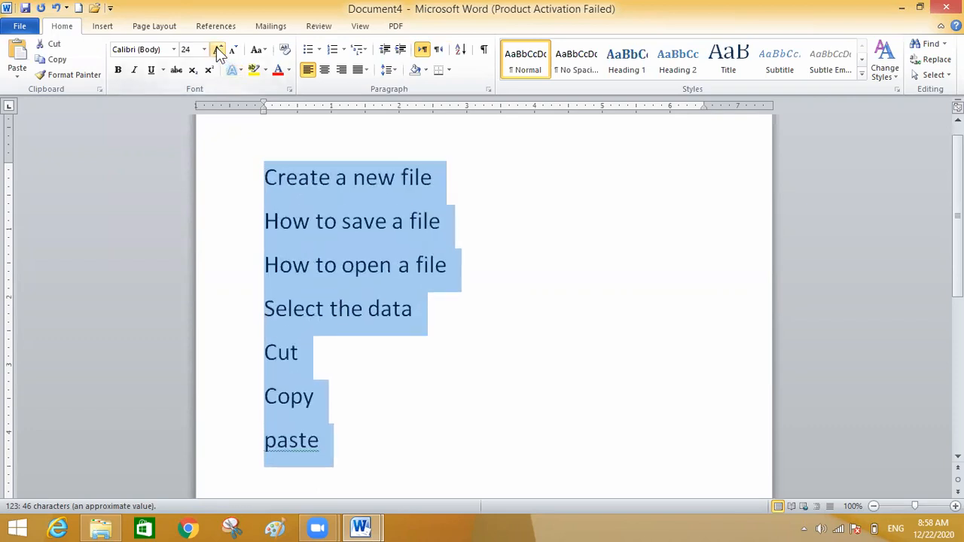
{"action": "left_click", "coordinate": [217, 51]}
Add the tab-aligned text "Ctrl+N" beside "Create a new file" and "Ctrl+S" beside "How to save a file"
{"action": "left_click", "coordinate": [473, 182]}
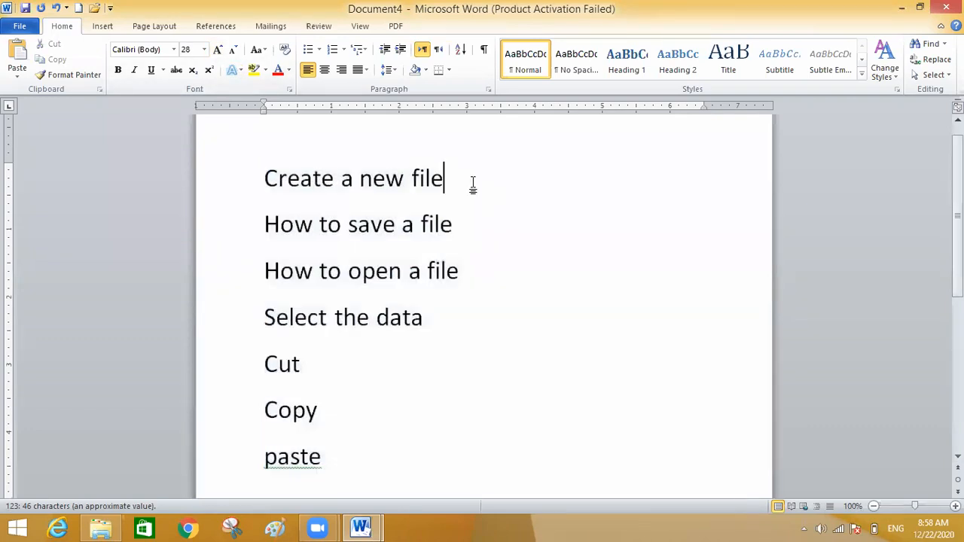
{"action": "key", "text": "Tab"}
{"action": "key", "text": "Tab"}
{"action": "type", "text": "Ctrl"}
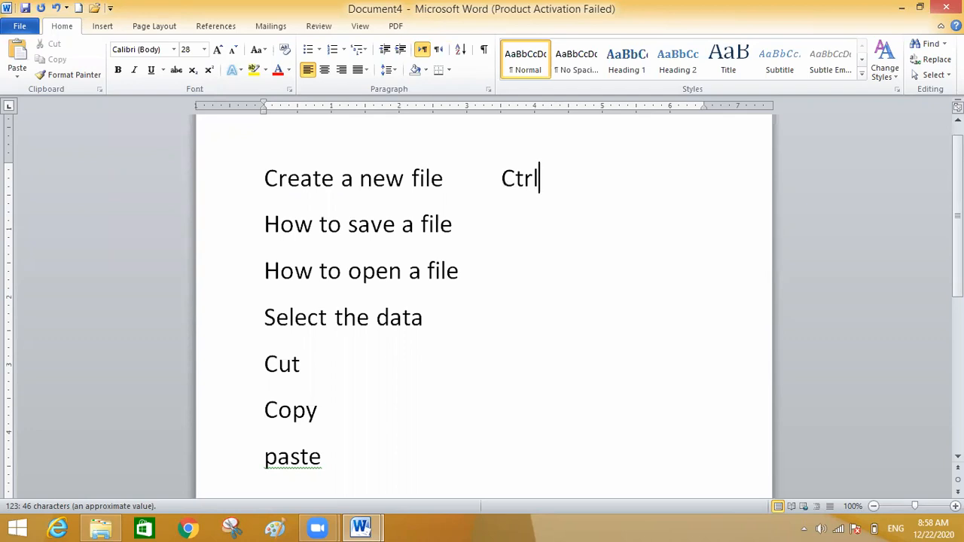
{"action": "type", "text": "+N"}
{"action": "left_click", "coordinate": [463, 226]}
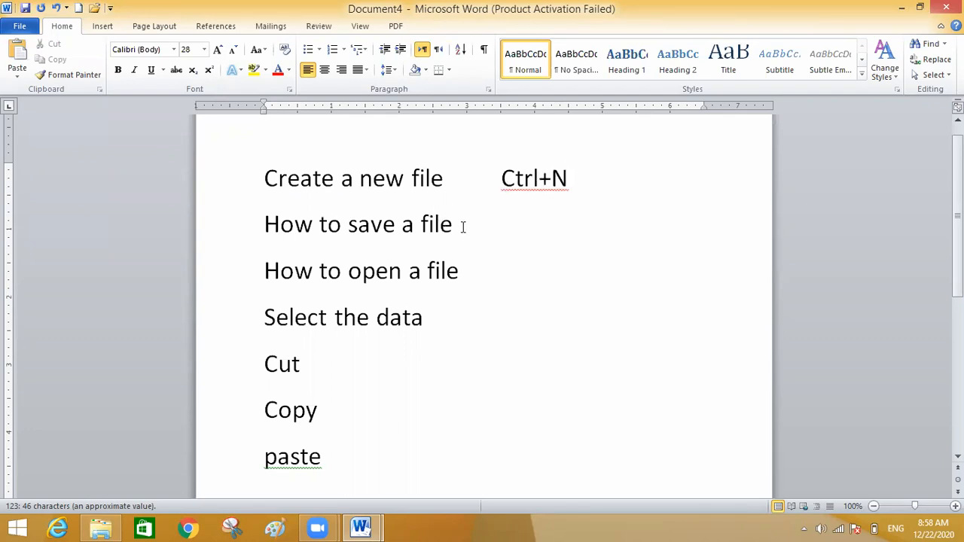
{"action": "key", "text": "Tab"}
{"action": "type", "text": "Ctrl+S"}
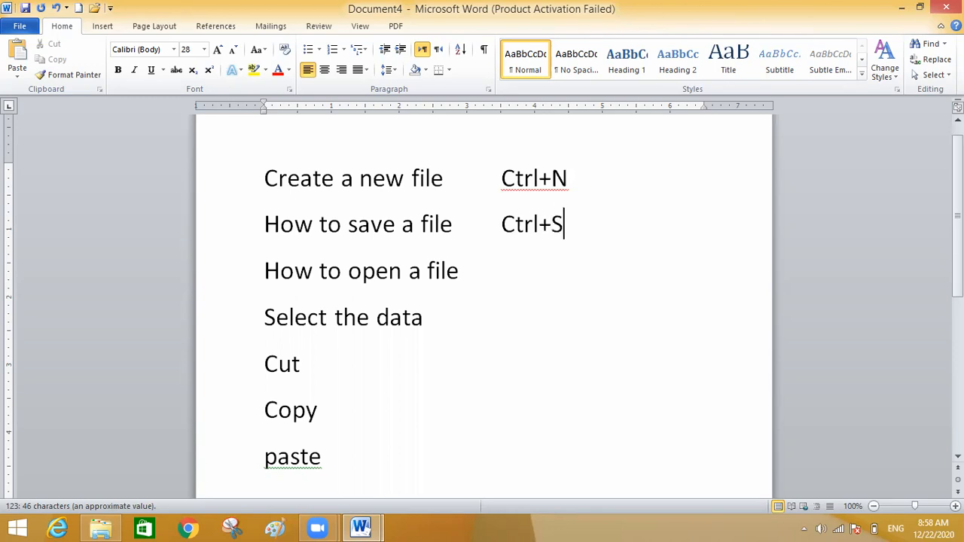
Add "Ctrl+O" beside "How to open a file", aligned with the entries above
{"action": "left_click", "coordinate": [466, 271]}
{"action": "key", "text": "Tab"}
{"action": "type", "text": "Ctrl+"}
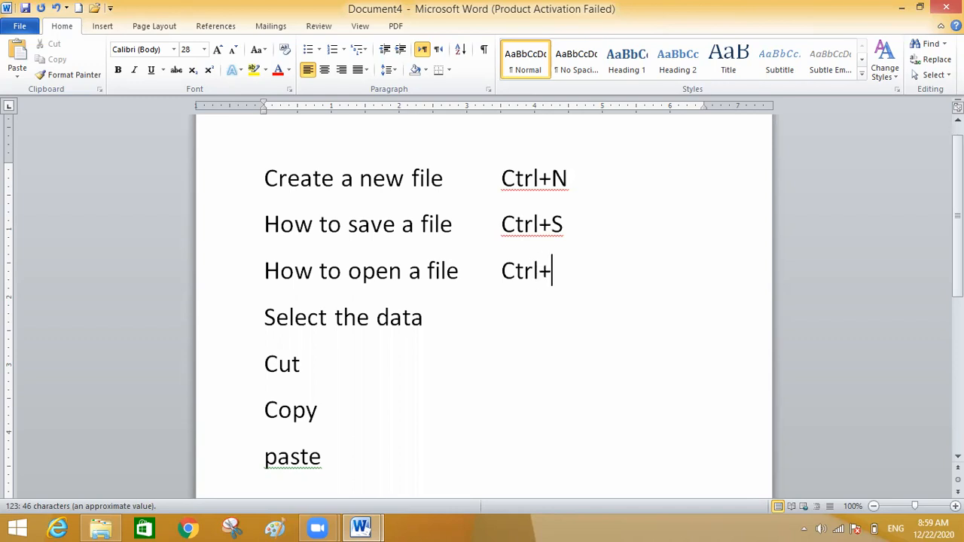
{"action": "type", "text": ")"}
{"action": "key", "text": "BackSpace"}
{"action": "type", "text": "O"}
Insert the word "all" before "data" so the fourth line reads "Select the all data"
{"action": "key", "text": "Down"}
{"action": "key", "text": "Tab"}
{"action": "left_click", "coordinate": [378, 317]}
{"action": "type", "text": "a"}
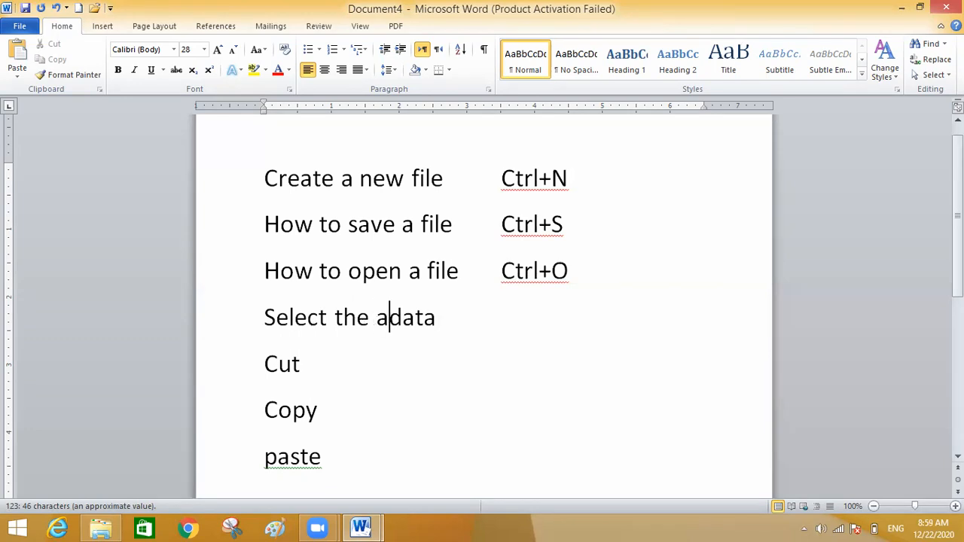
{"action": "type", "text": "ll"}
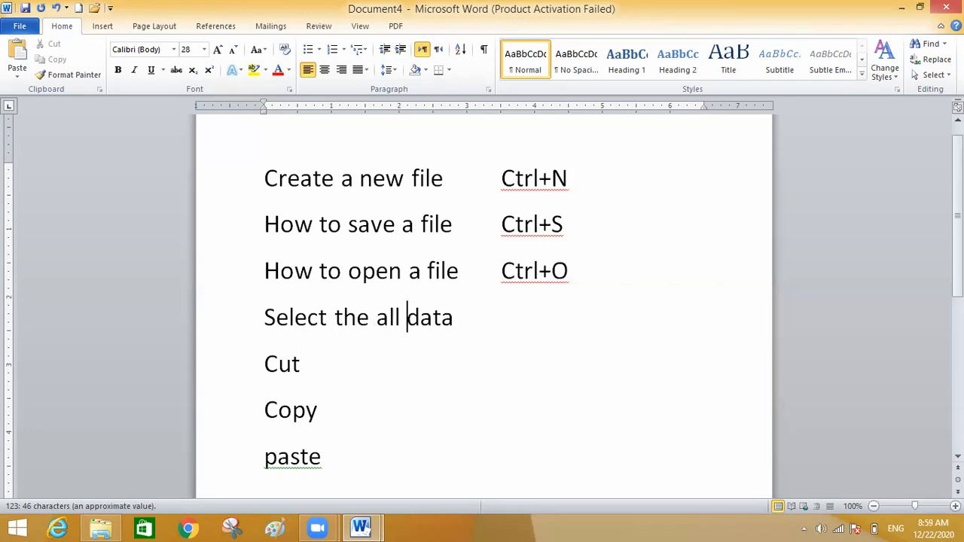
Add "Ctrl+A" beside "Select the all data", aligned with the other shortcut entries
{"action": "left_click", "coordinate": [465, 326]}
{"action": "key", "text": "Tab"}
{"action": "type", "text": "Ctrl+\\"}
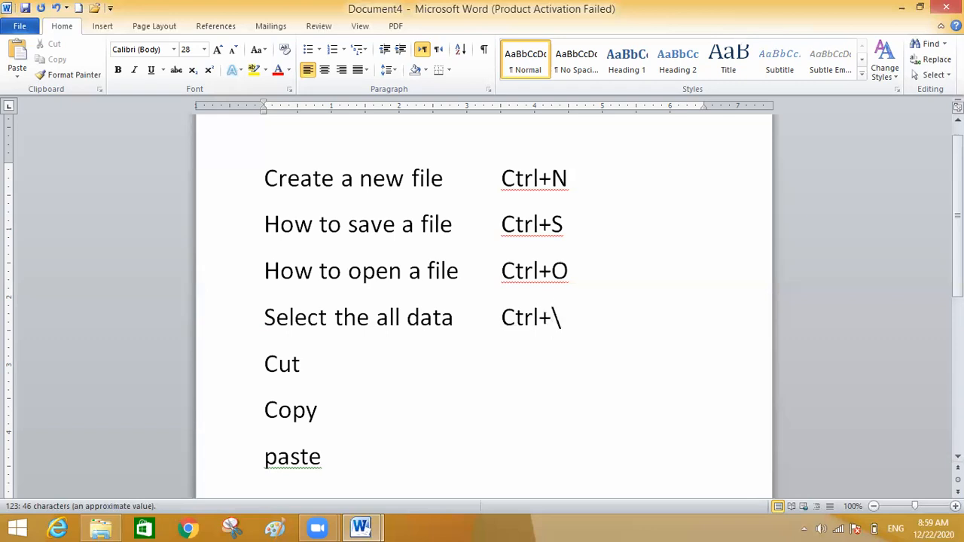
{"action": "key", "text": "BackSpace"}
{"action": "type", "text": "A"}
Add the aligned shortcut text "Ctrl+x" beside "Cut" and "Ctrl+C" beside "Copy"
{"action": "key", "text": "Tab"}
{"action": "key", "text": "Tab"}
{"action": "key", "text": "Tab"}
{"action": "key", "text": "Tab"}
{"action": "type", "text": "Cr"}
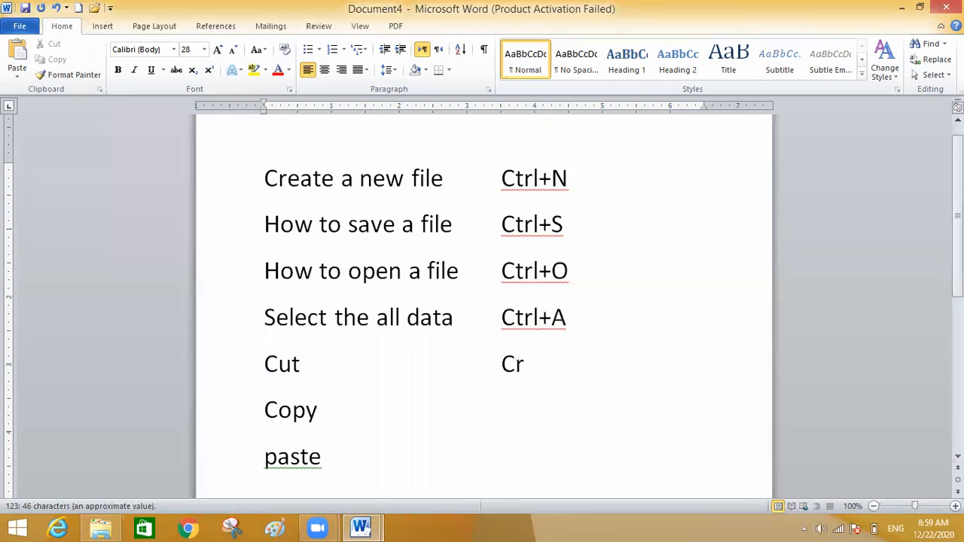
{"action": "key", "text": "BackSpace"}
{"action": "type", "text": "trl+x"}
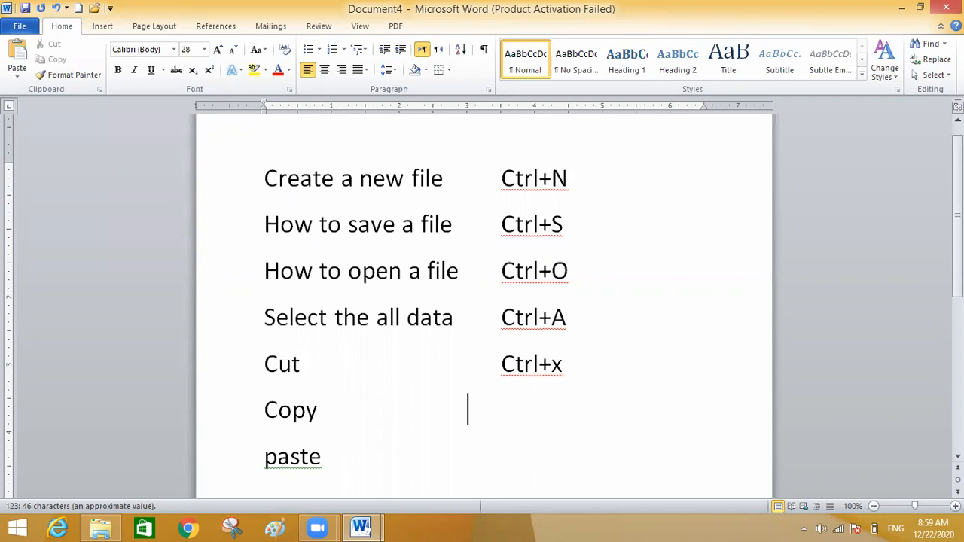
{"action": "key", "text": "Tab"}
{"action": "type", "text": "Ctrl+C"}
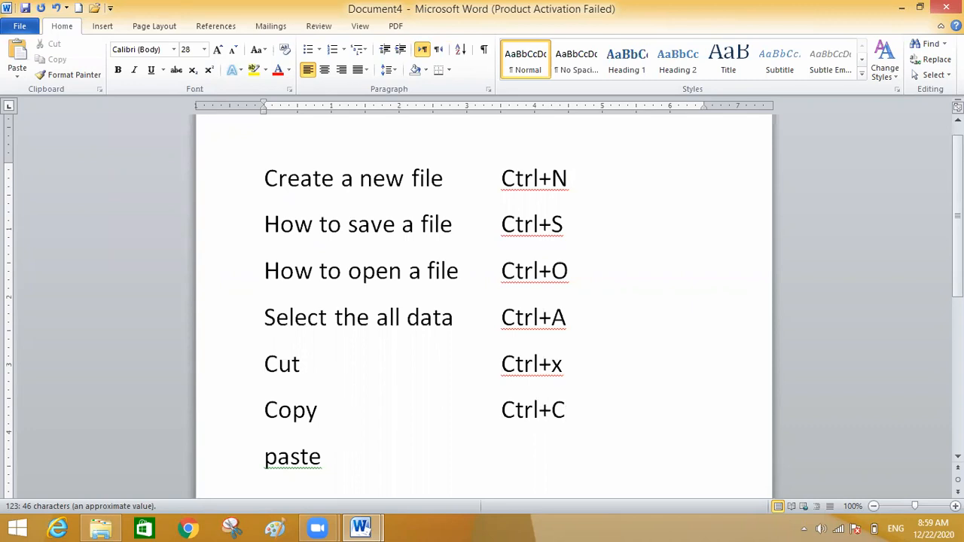
Add "Ctrl+V" beside "Paste", aligned with the shortcut entries above
{"action": "key", "text": "Down"}
{"action": "key", "text": "Tab"}
{"action": "key", "text": "Tab"}
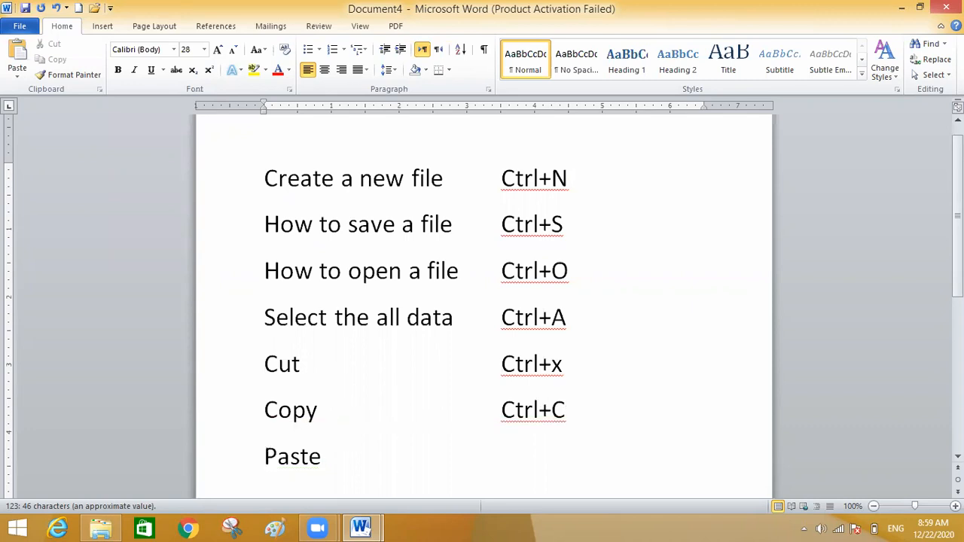
{"action": "key", "text": "Tab"}
{"action": "key", "text": "Tab"}
{"action": "key", "text": "Tab"}
{"action": "type", "text": "Ctrl+V"}
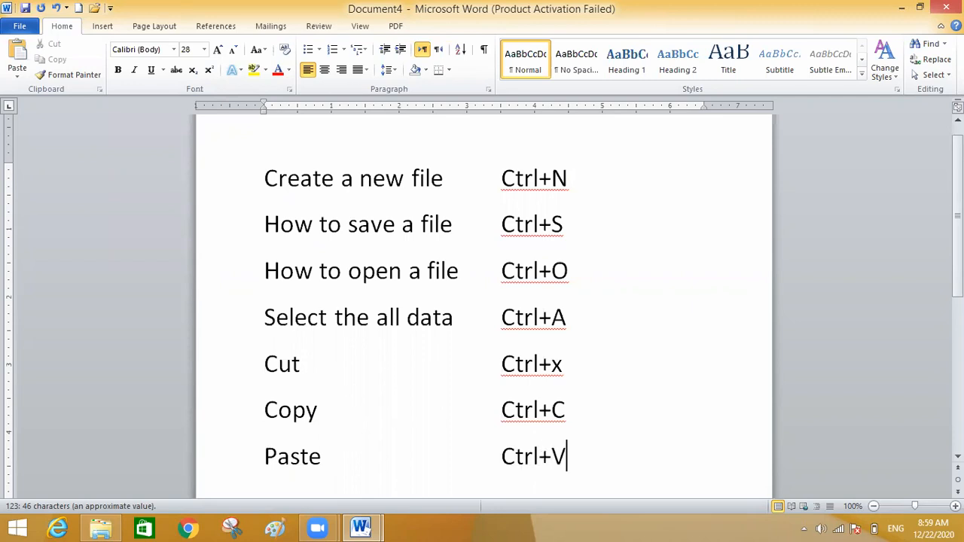
Add a new last line "Undo" with the aligned shortcut text "Ctrl+Z"
{"action": "key", "text": "Return"}
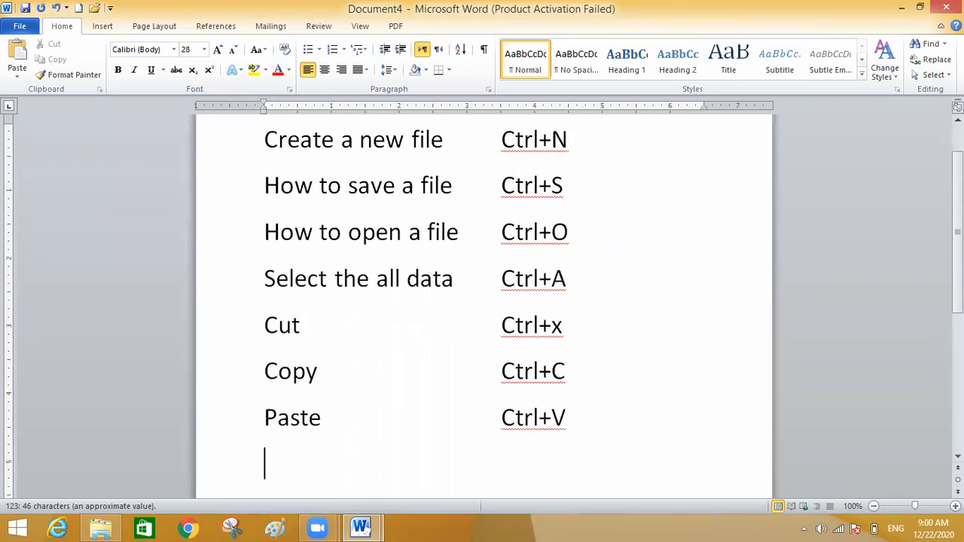
{"action": "type", "text": "undo"}
{"action": "key", "text": "Tab"}
{"action": "key", "text": "Tab"}
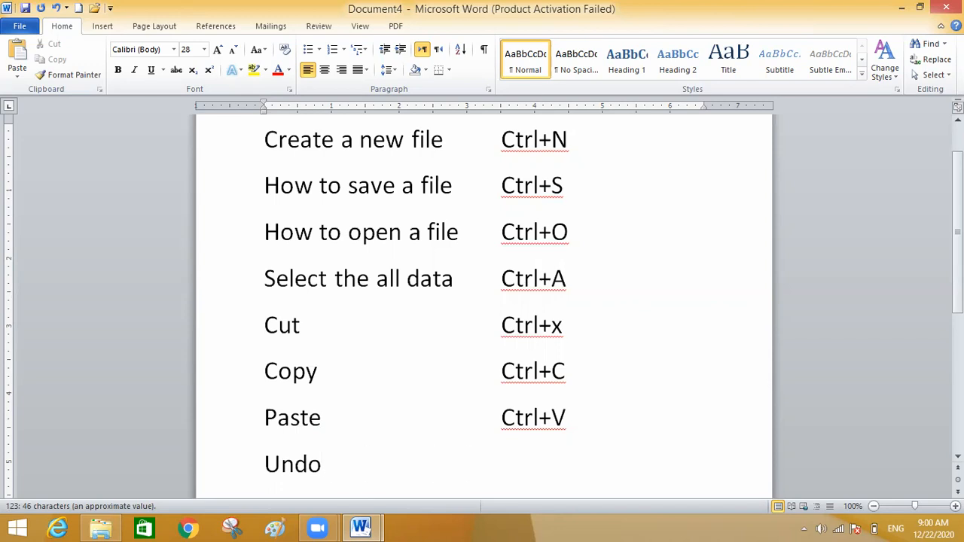
{"action": "type", "text": "Ctrl+Z"}
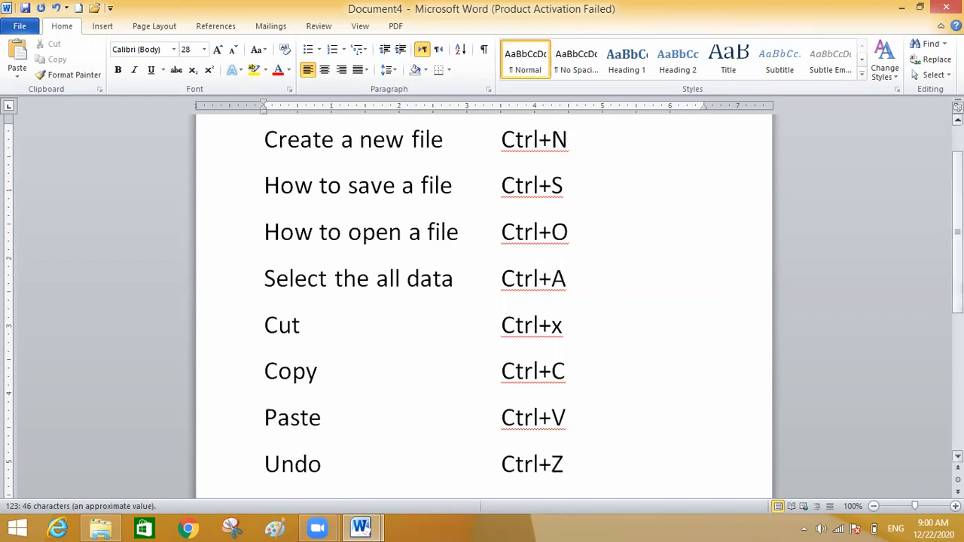
{"action": "scroll", "coordinate": [483, 301], "scroll_direction": "up", "scroll_amount": 1}
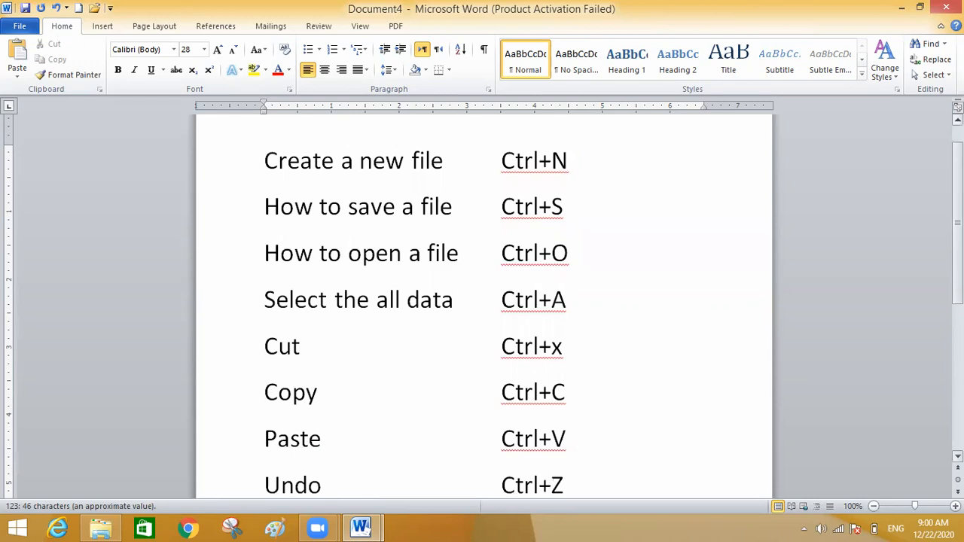
{"action": "scroll", "coordinate": [498, 420], "scroll_direction": "down", "scroll_amount": 1}
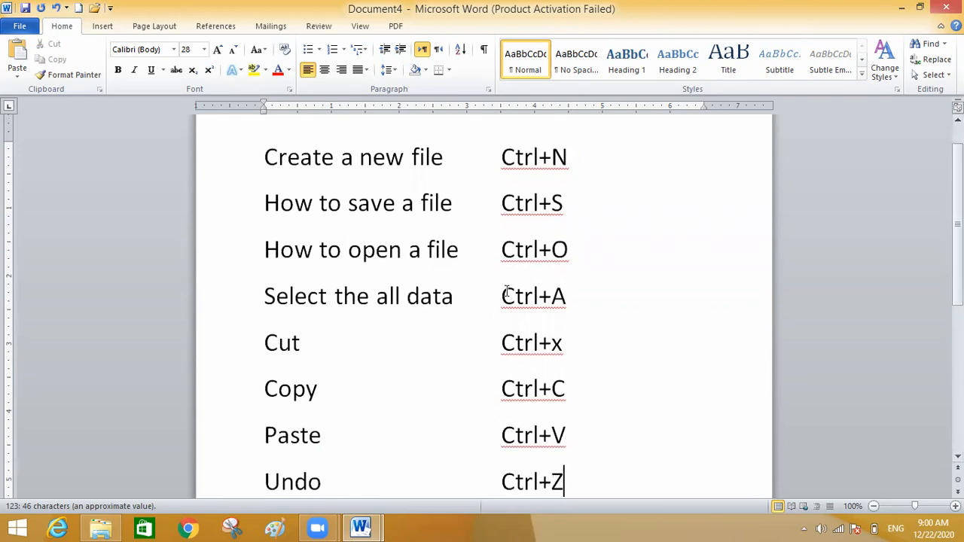